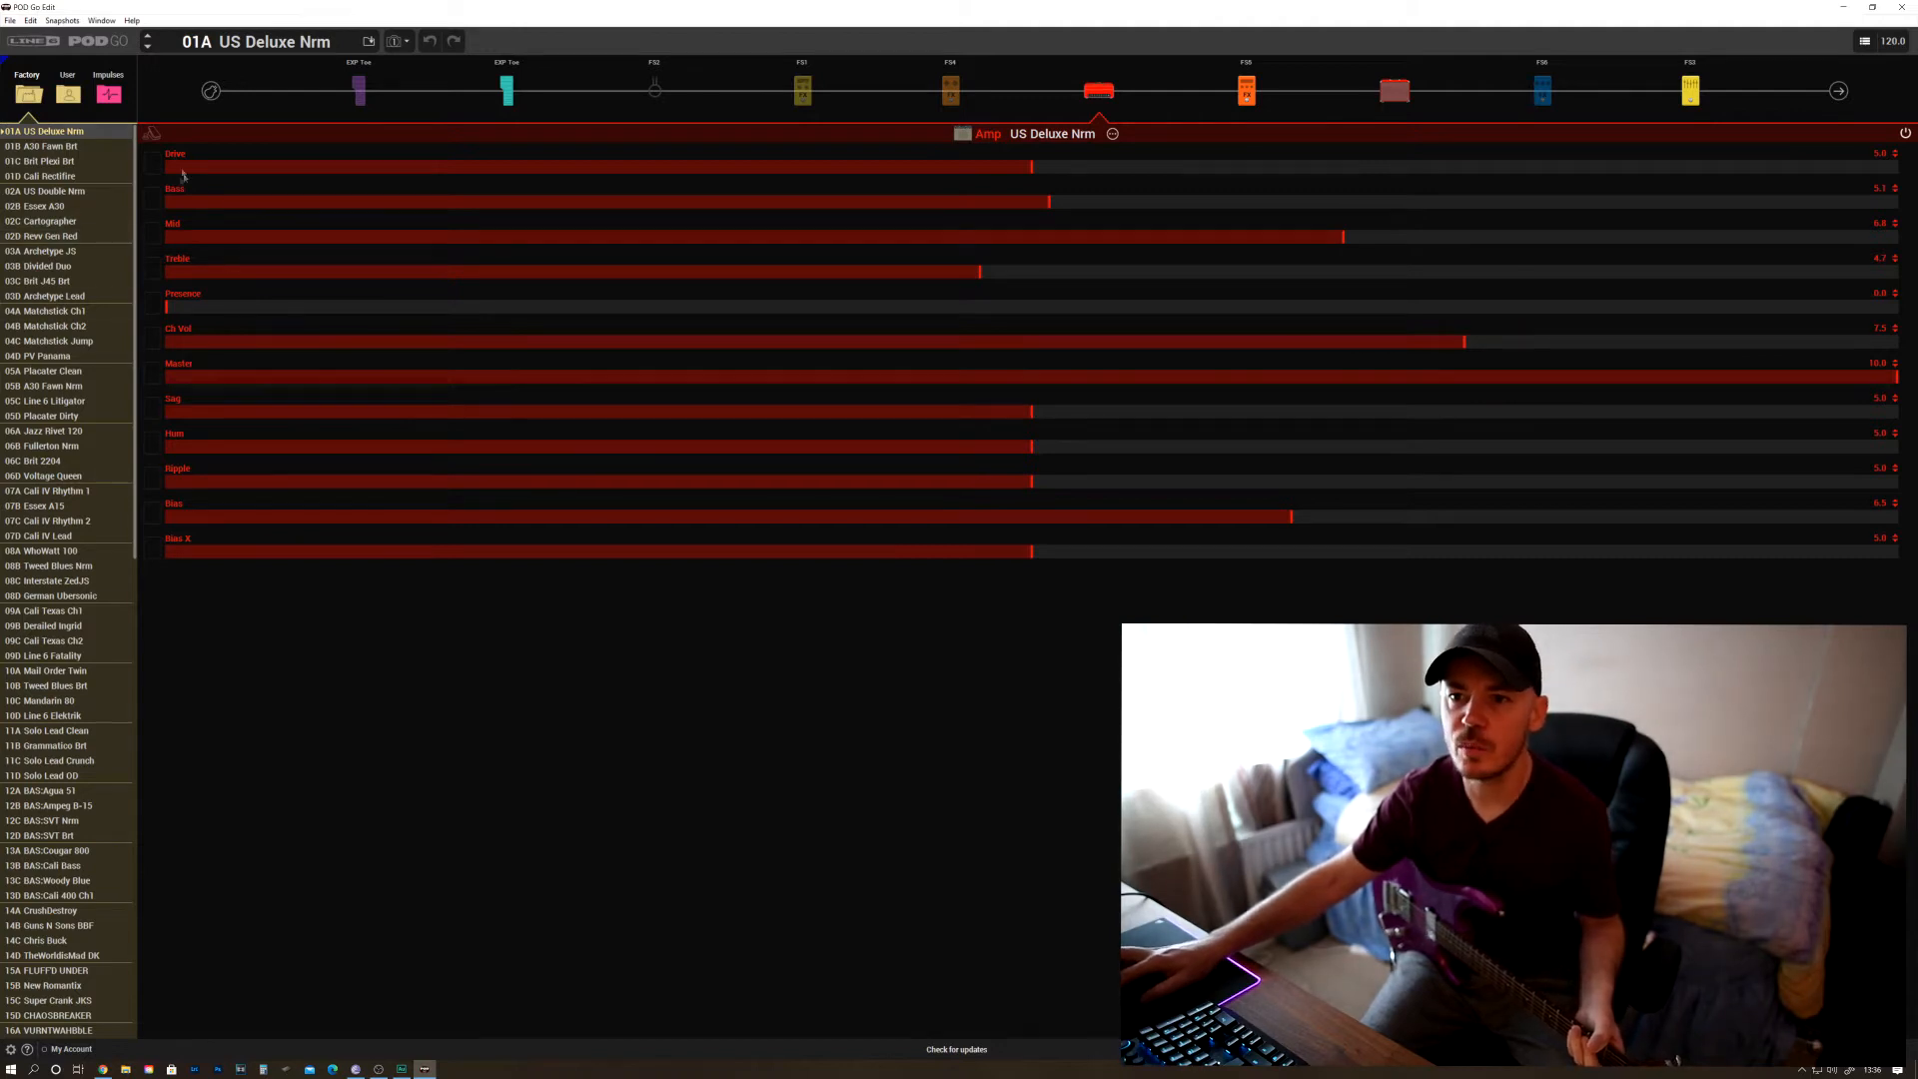
Load the empty user preset 04C from the user preset list
left_click(67, 94)
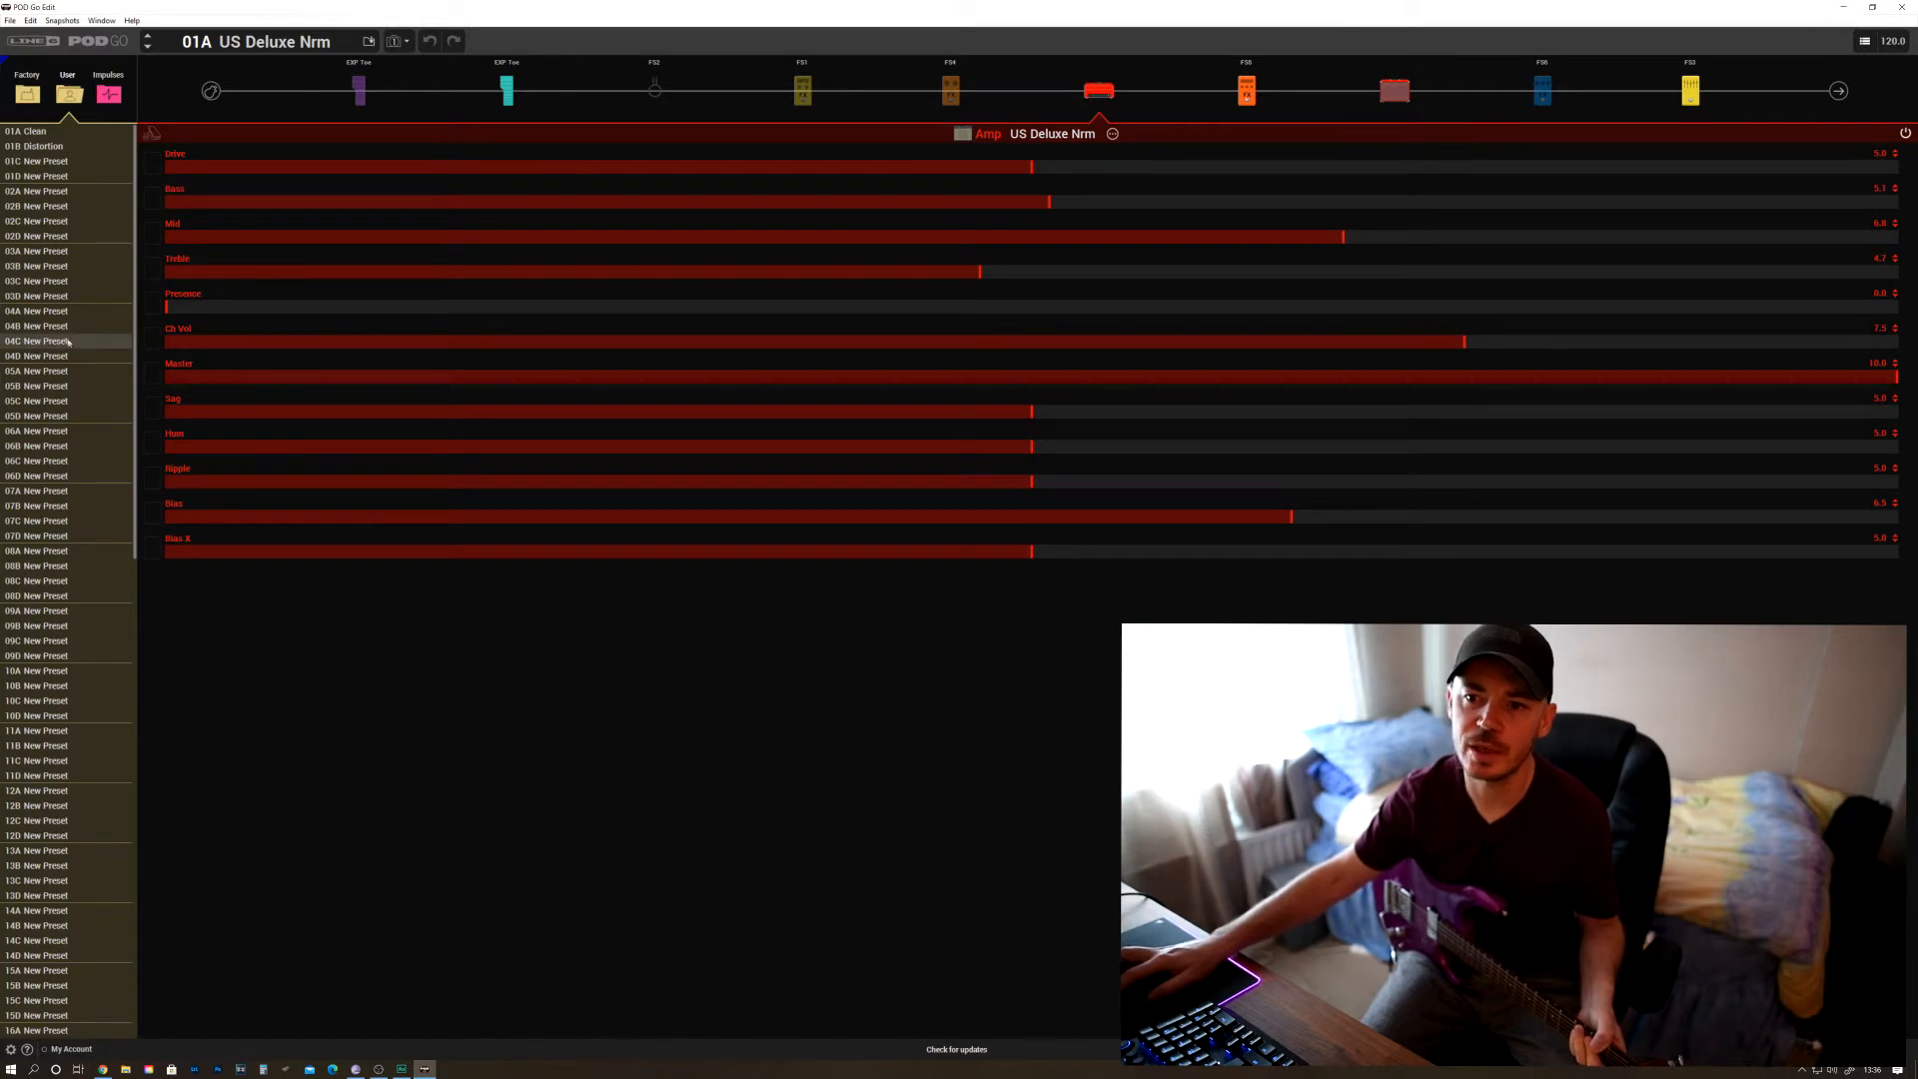
left_click(67, 342)
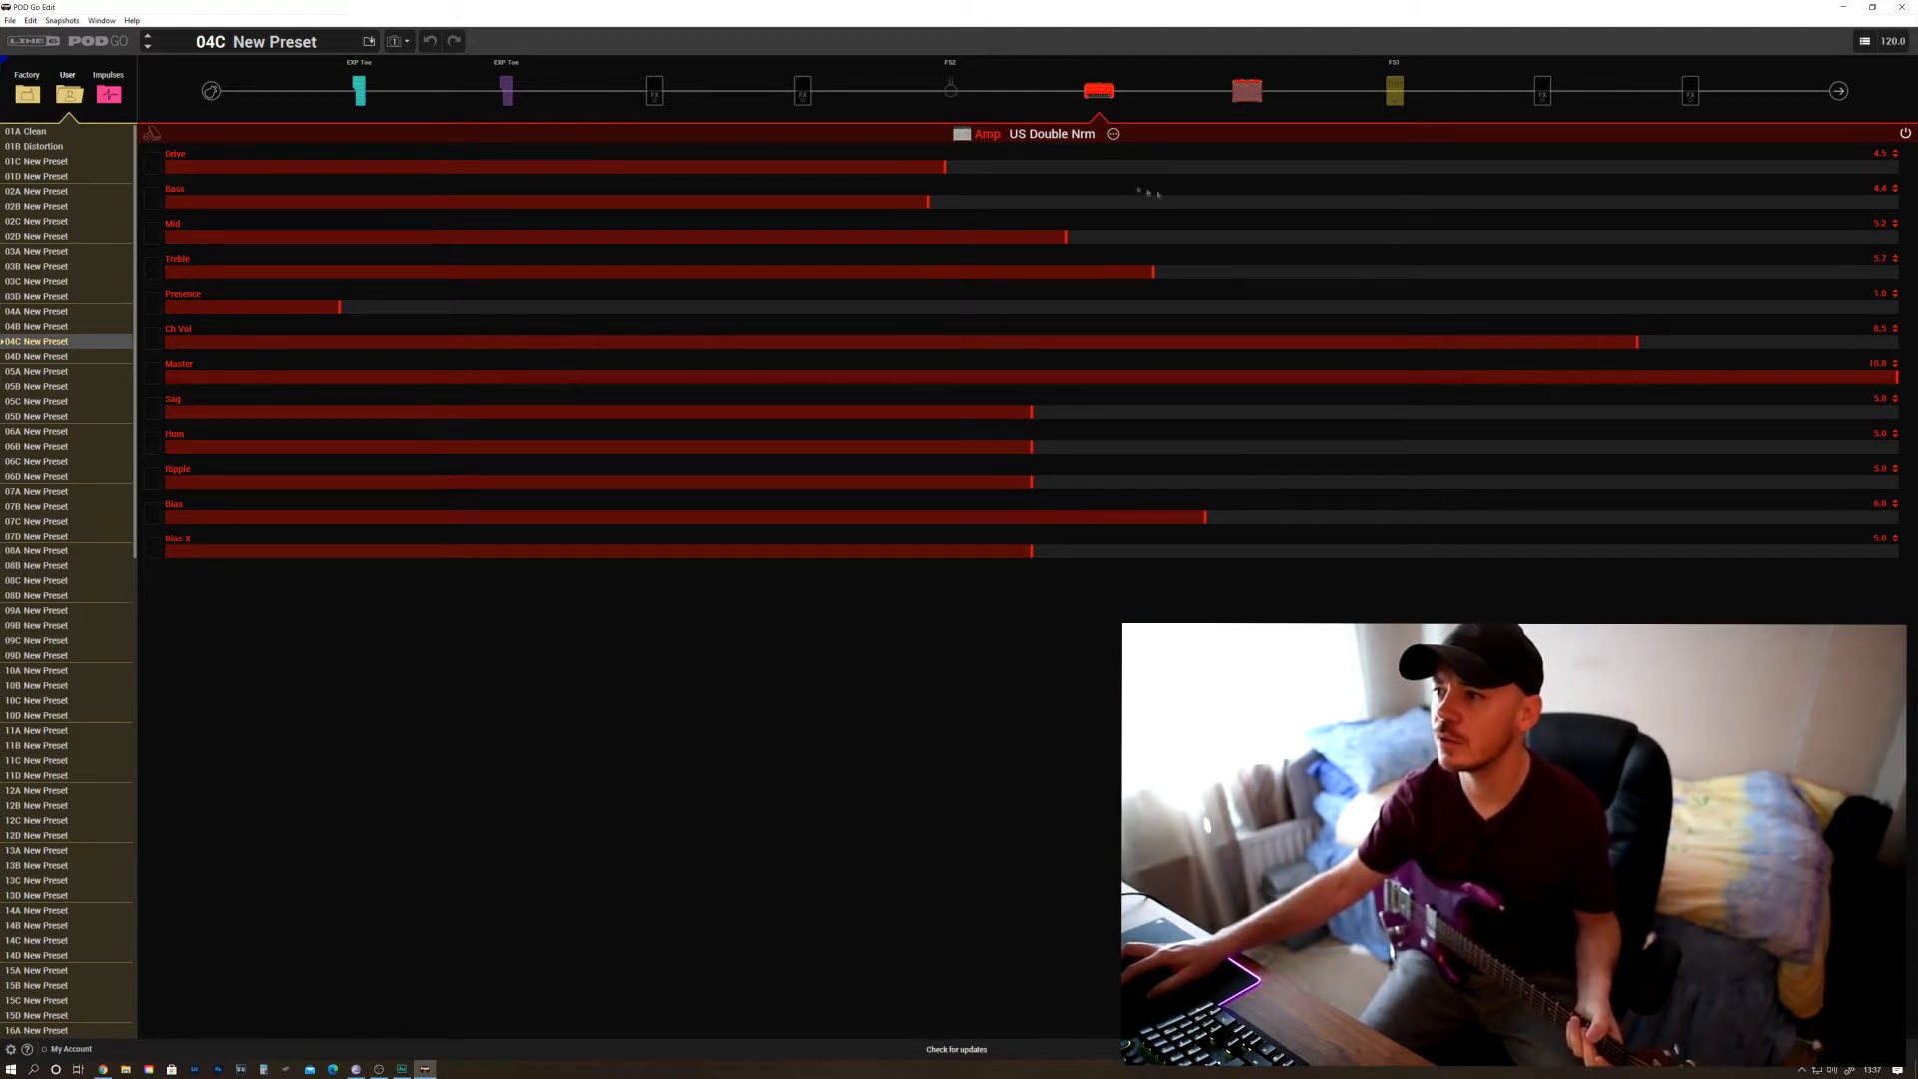
Set the amp model to US Deluxe Nrm and the cabinet to 1x12 US Deluxe, ending in the cabinet's parameters
left_click(1114, 133)
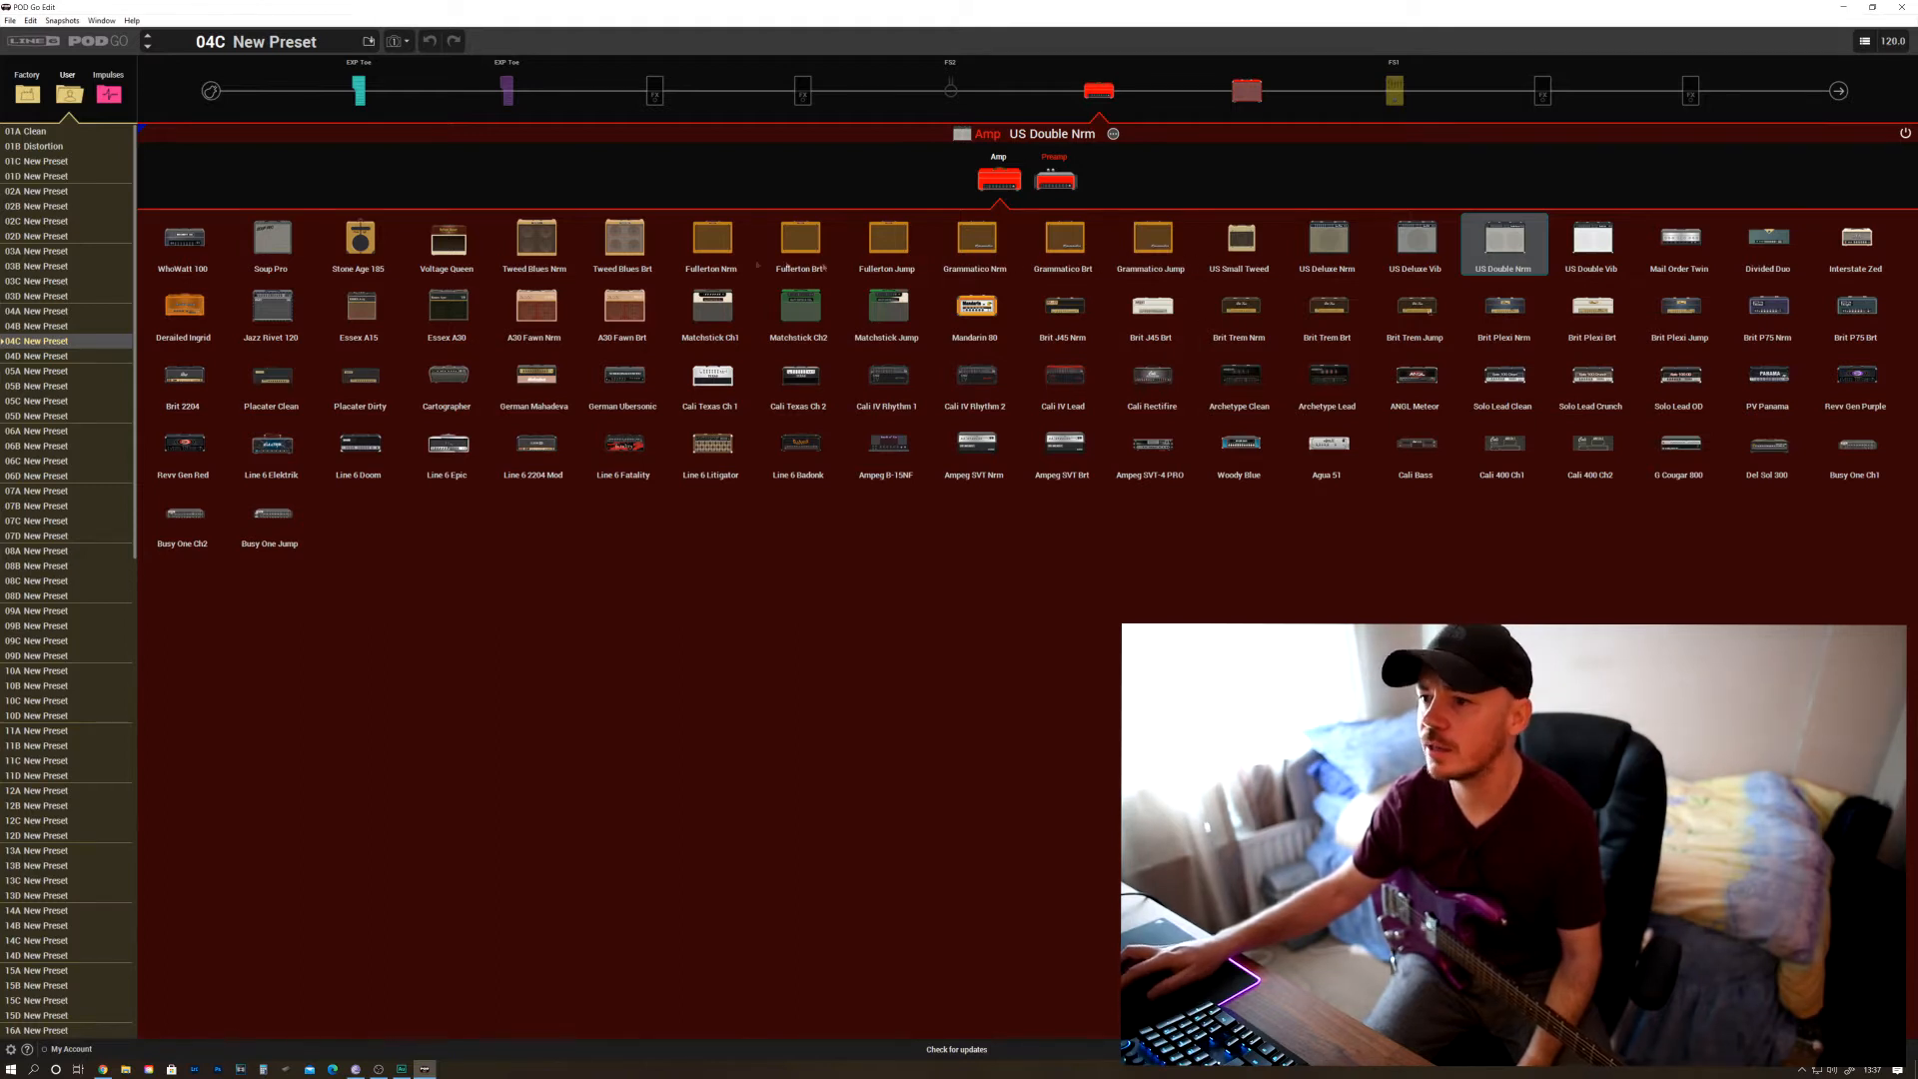
left_click(1328, 245)
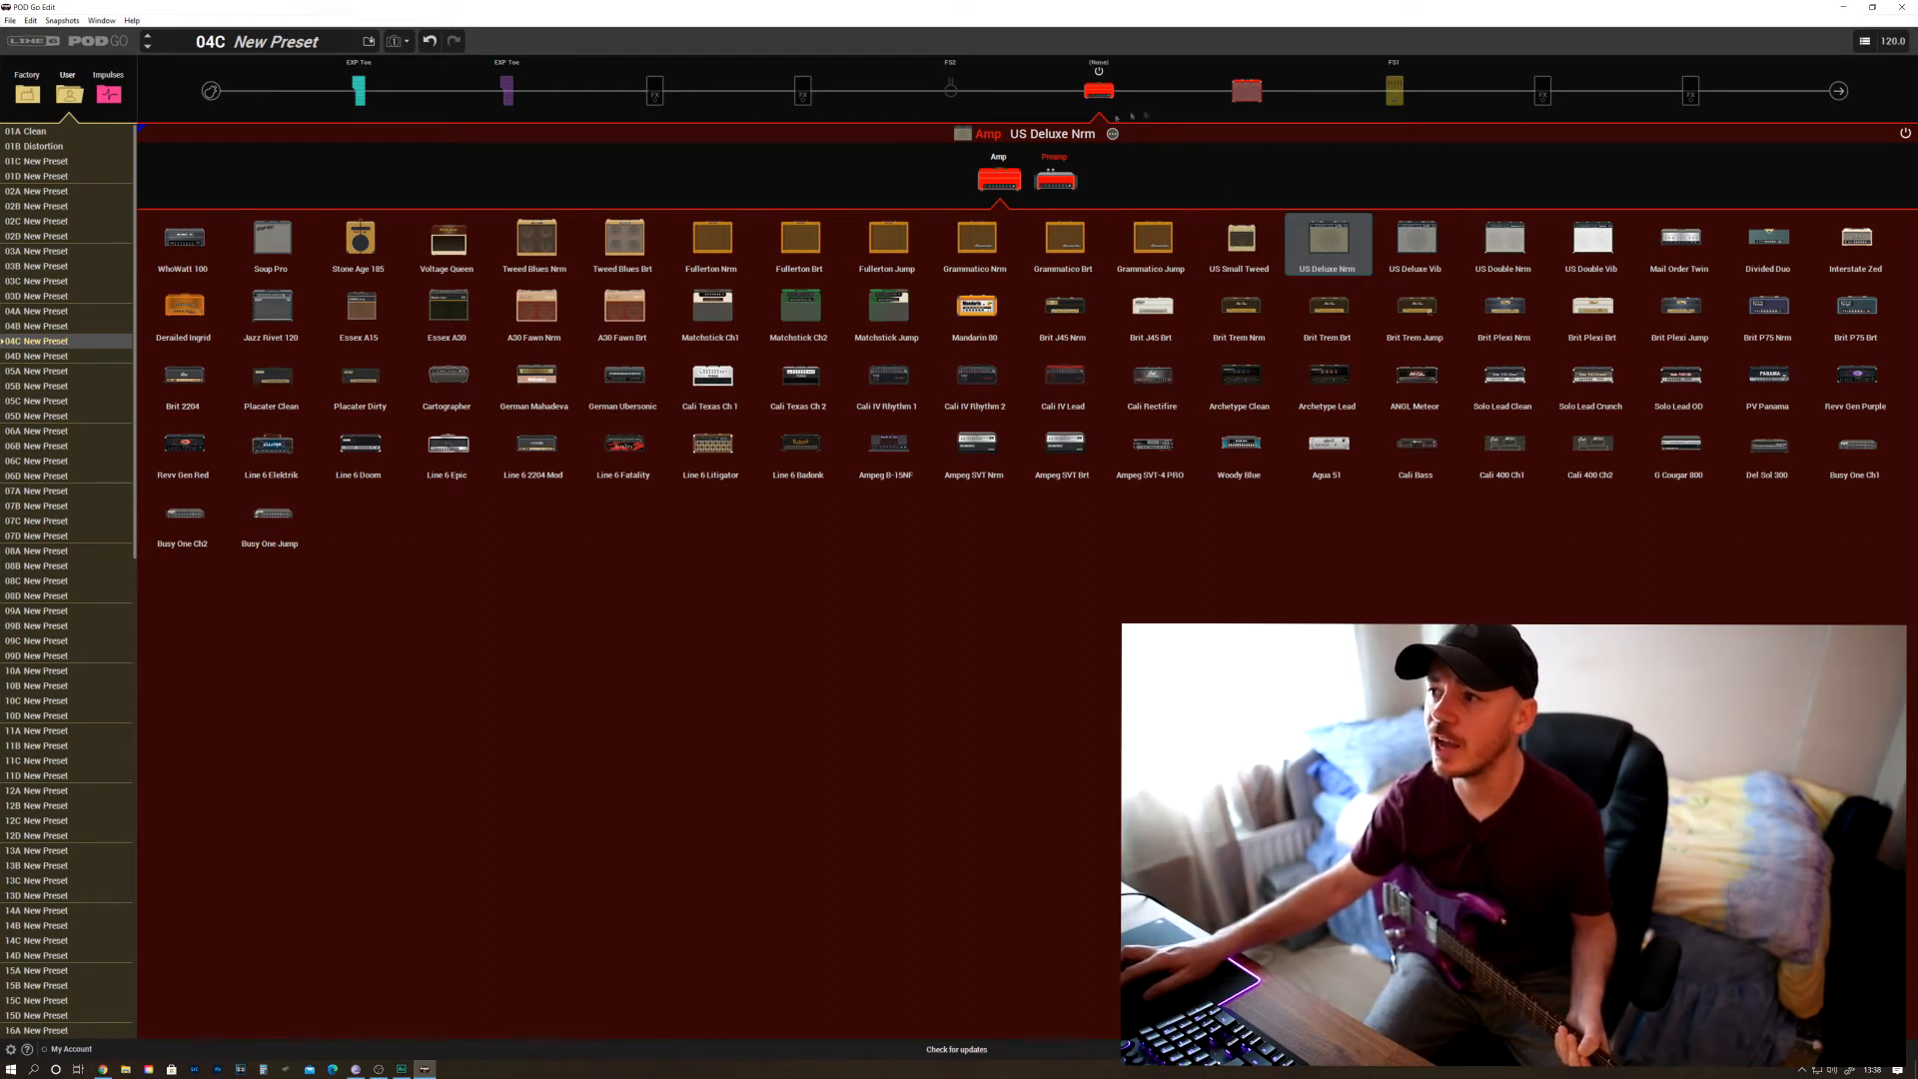
left_click(1246, 91)
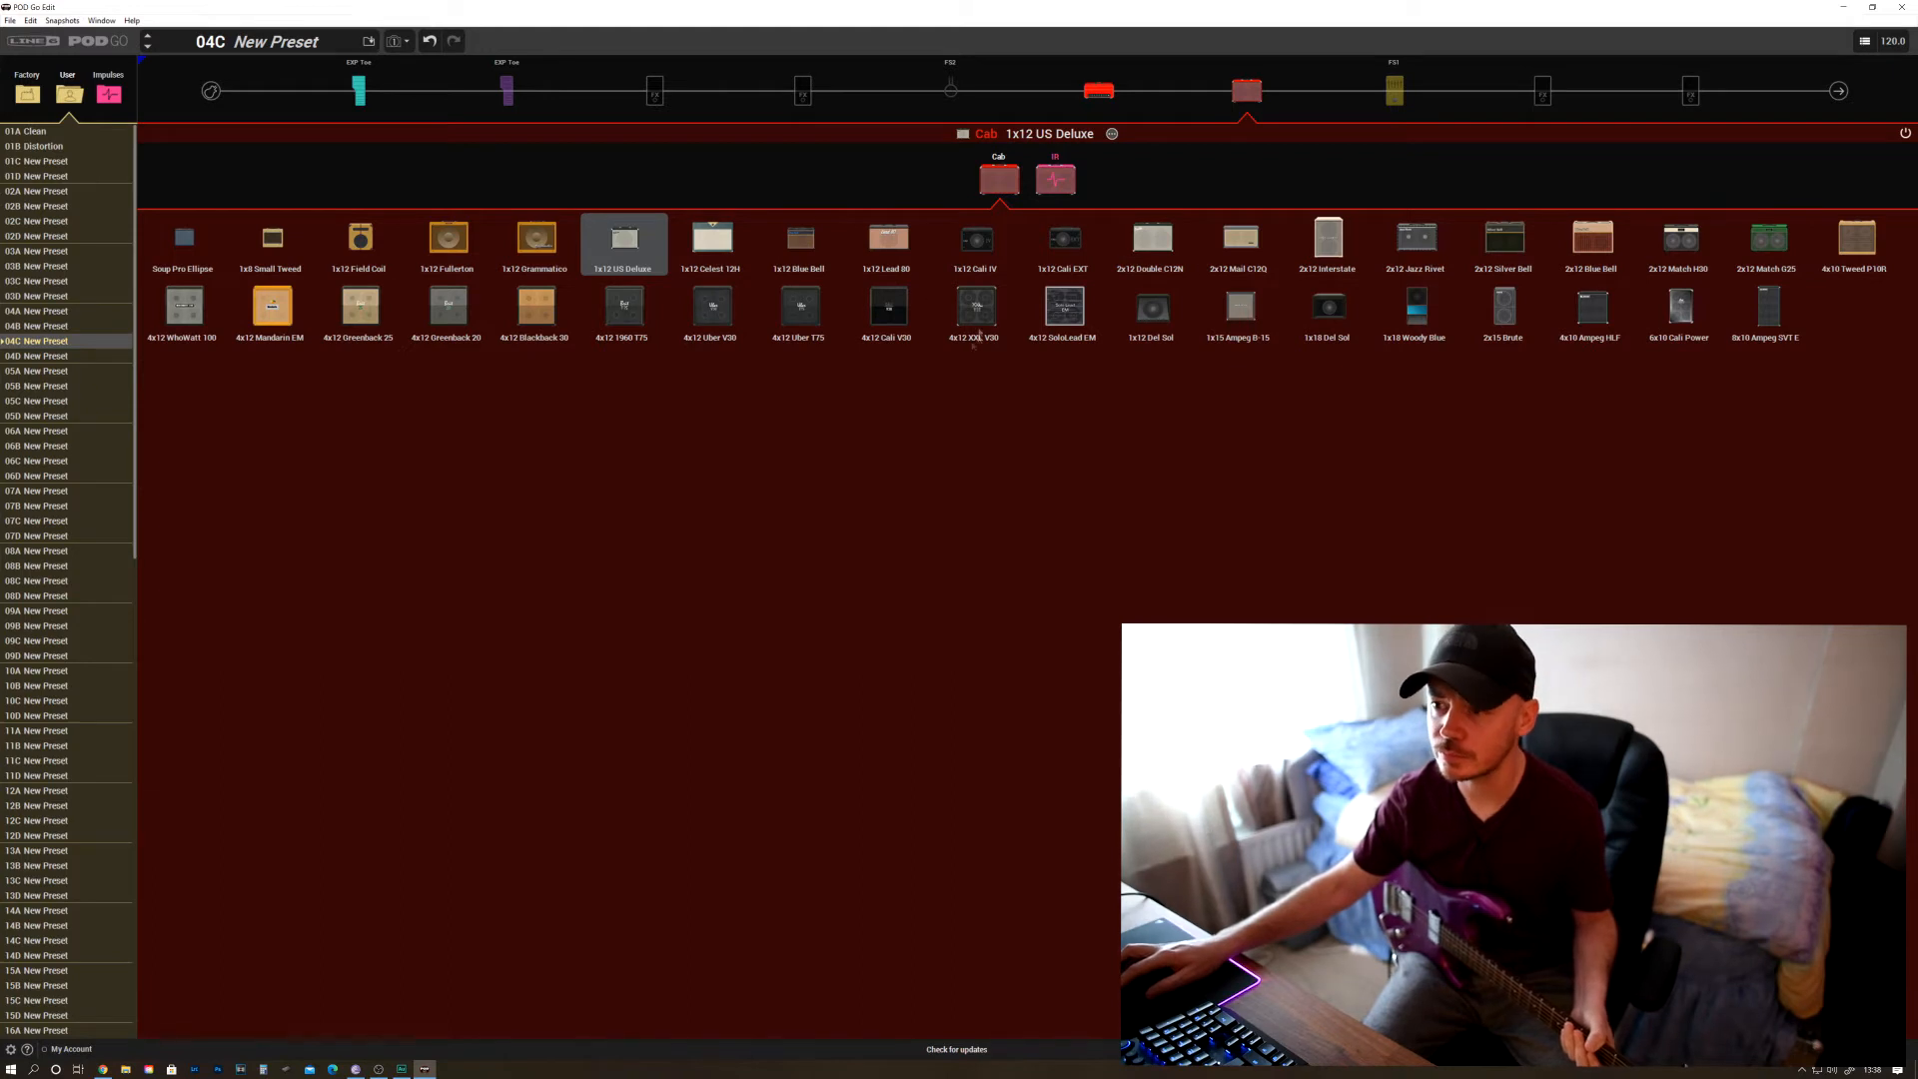
double_click(635, 247)
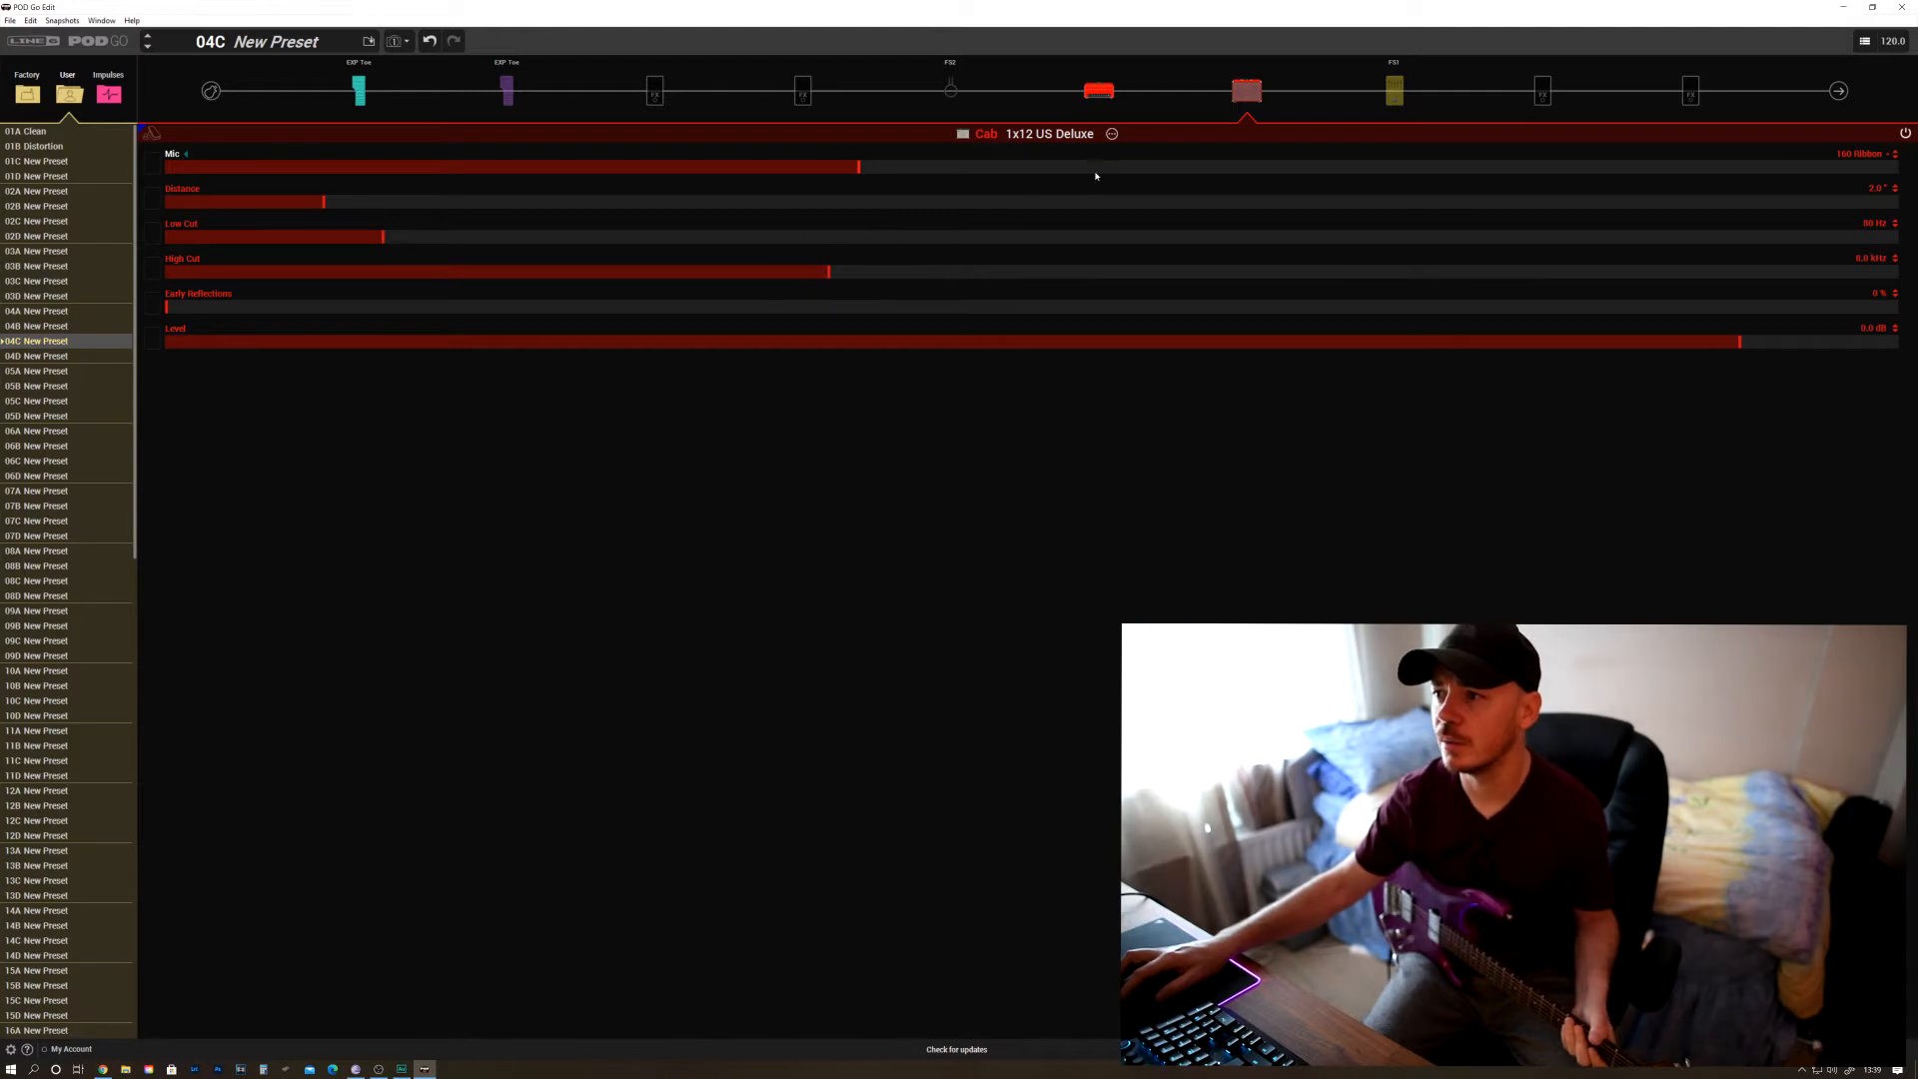
Examine the signal chain's blocks, including the amp, FX loop, empty effect slots, volume pedal, wah and cabinet
left_click(1098, 90)
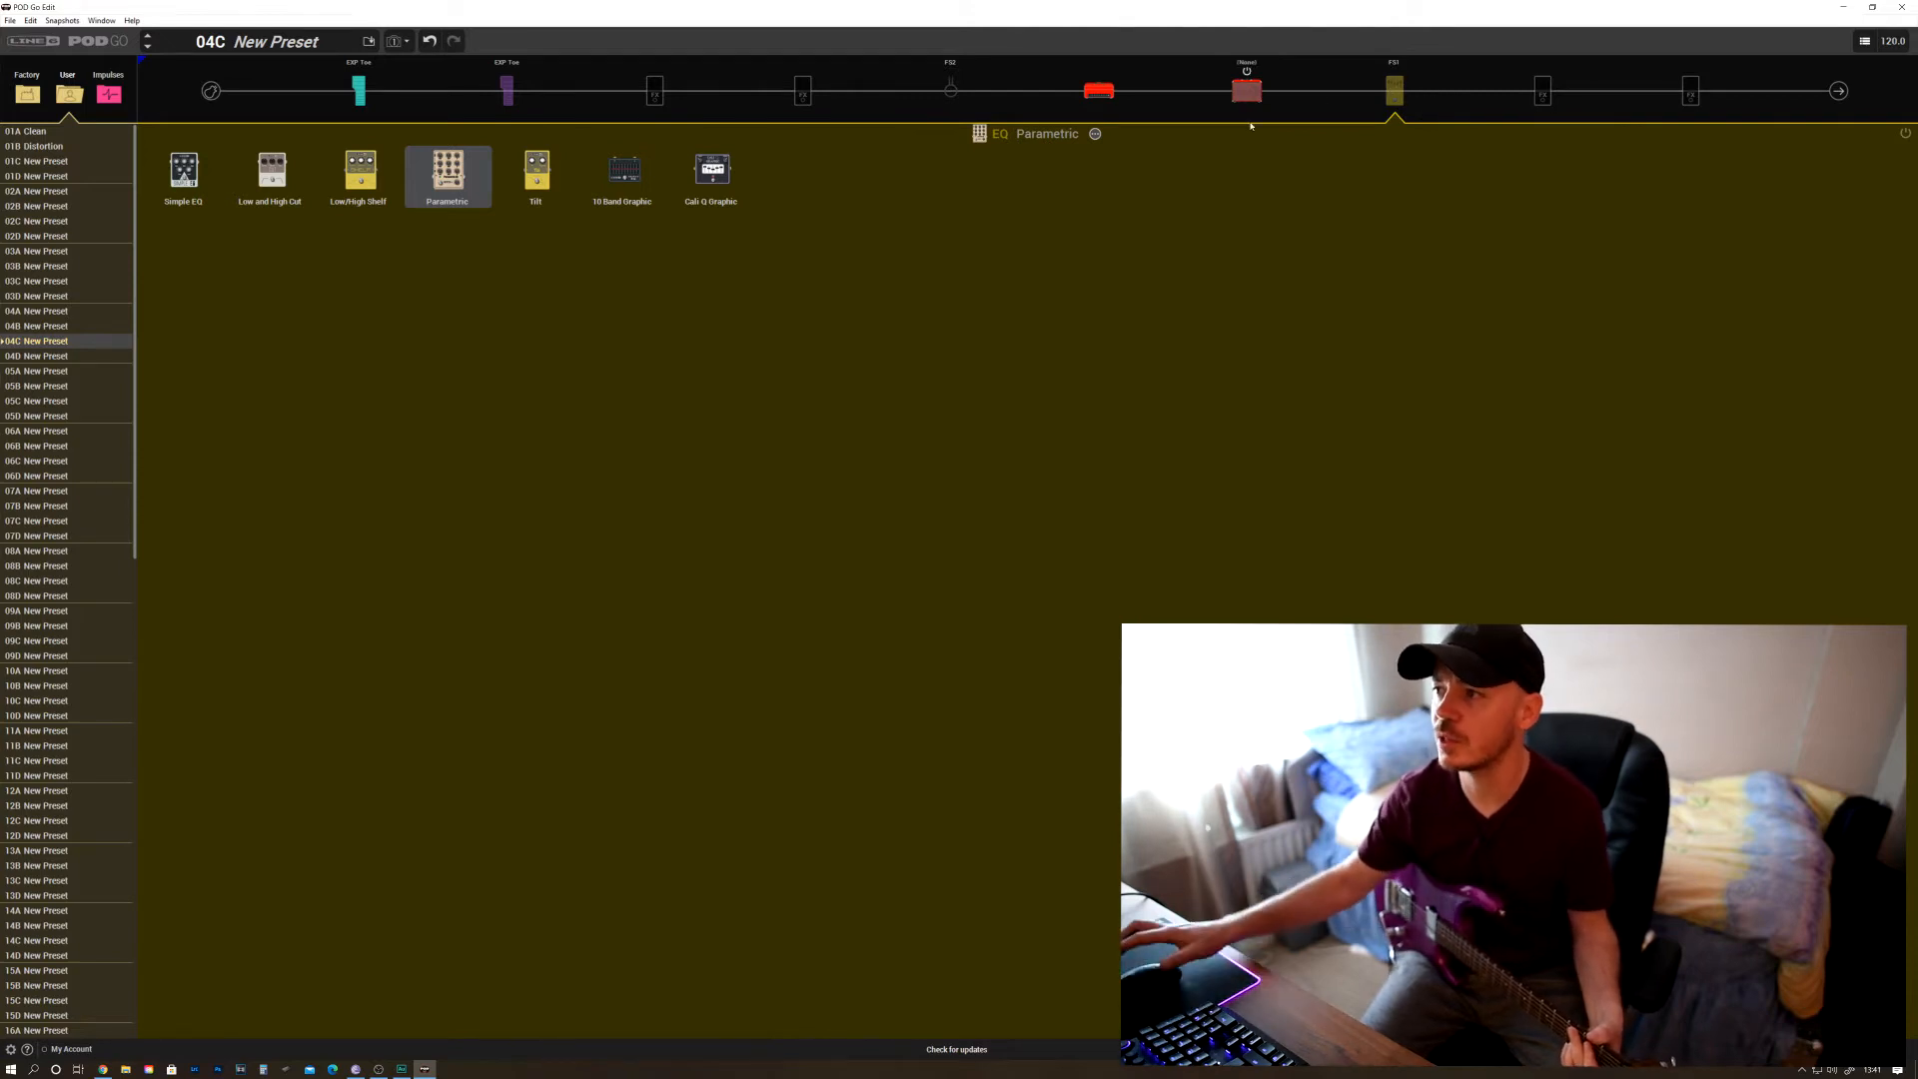
left_click(941, 93)
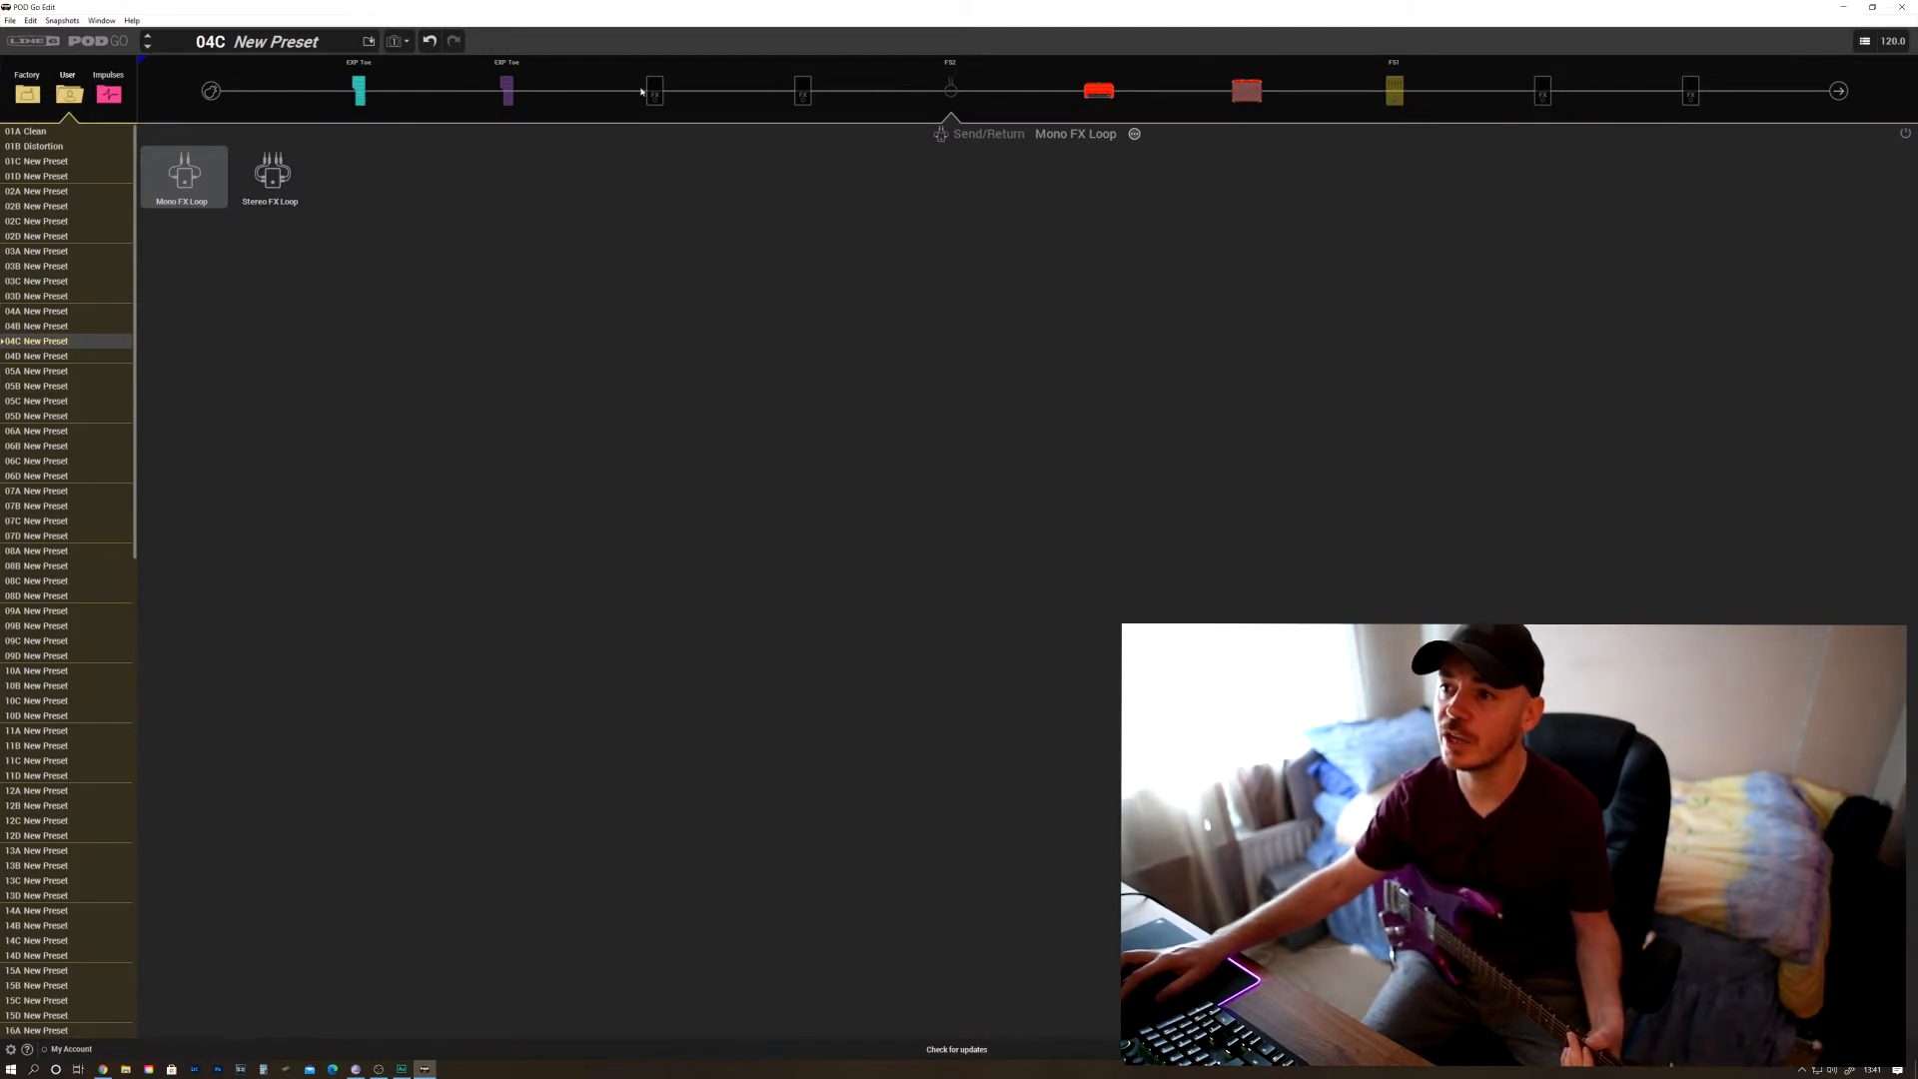
left_click(649, 91)
left_click(799, 88)
left_click(1541, 91)
left_click(1692, 90)
left_click(1544, 91)
left_click(803, 92)
left_click(657, 92)
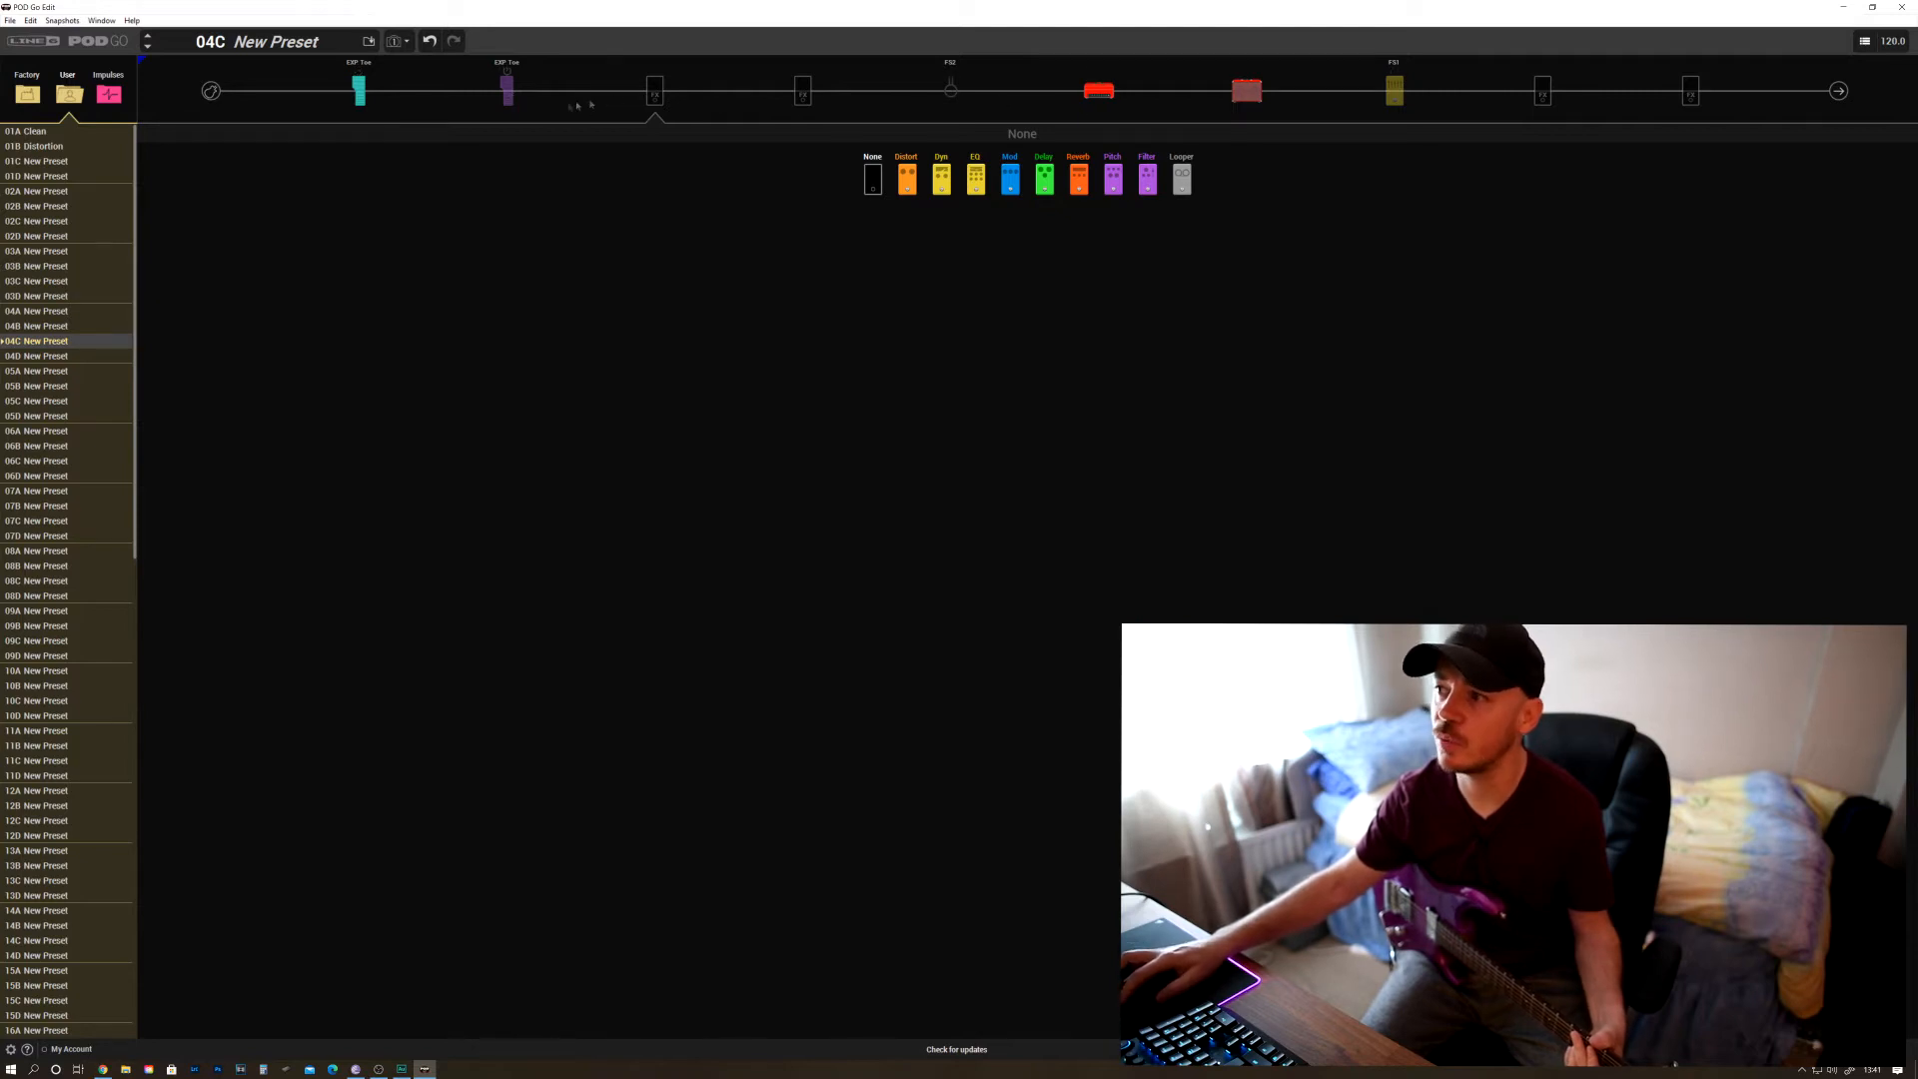
left_click(362, 95)
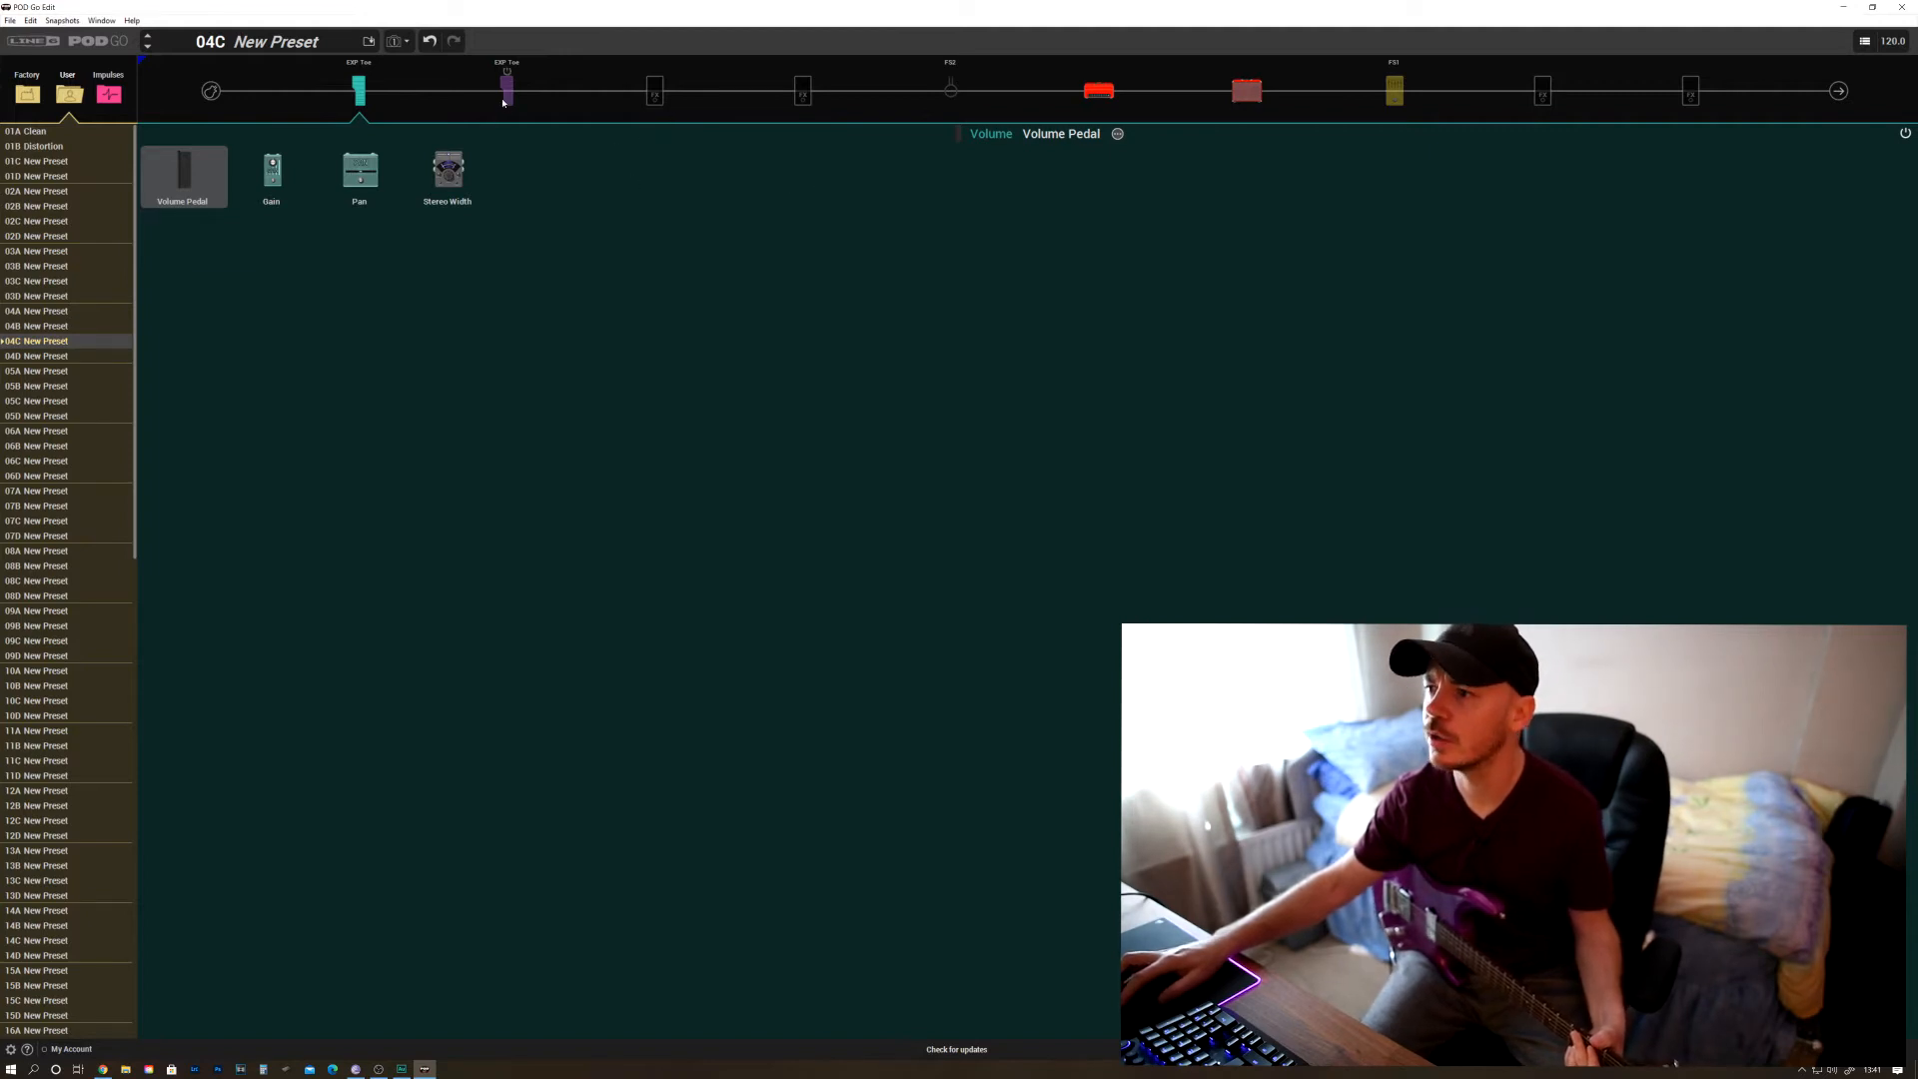
left_click(506, 100)
left_click(1098, 93)
left_click(1247, 93)
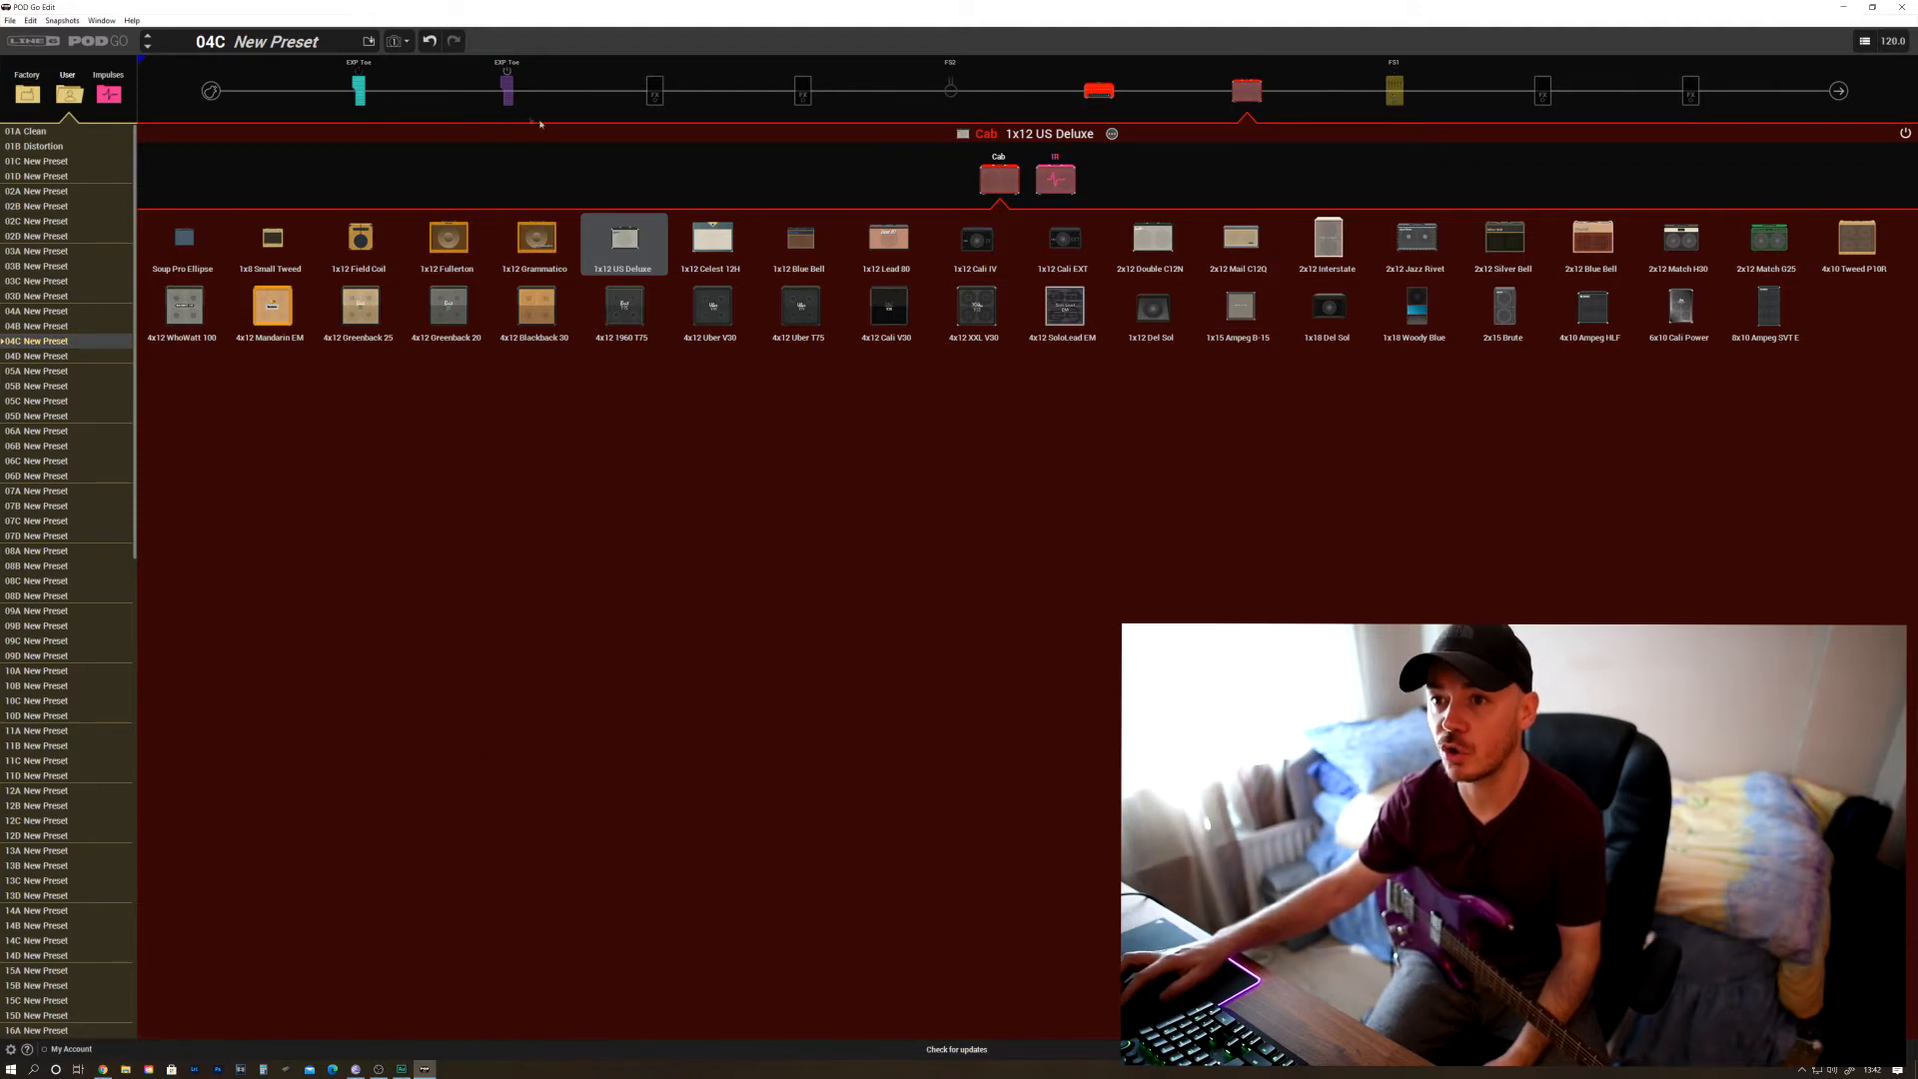
Move the volume pedal from the start of the signal chain to directly after the cabinet
left_click(361, 91)
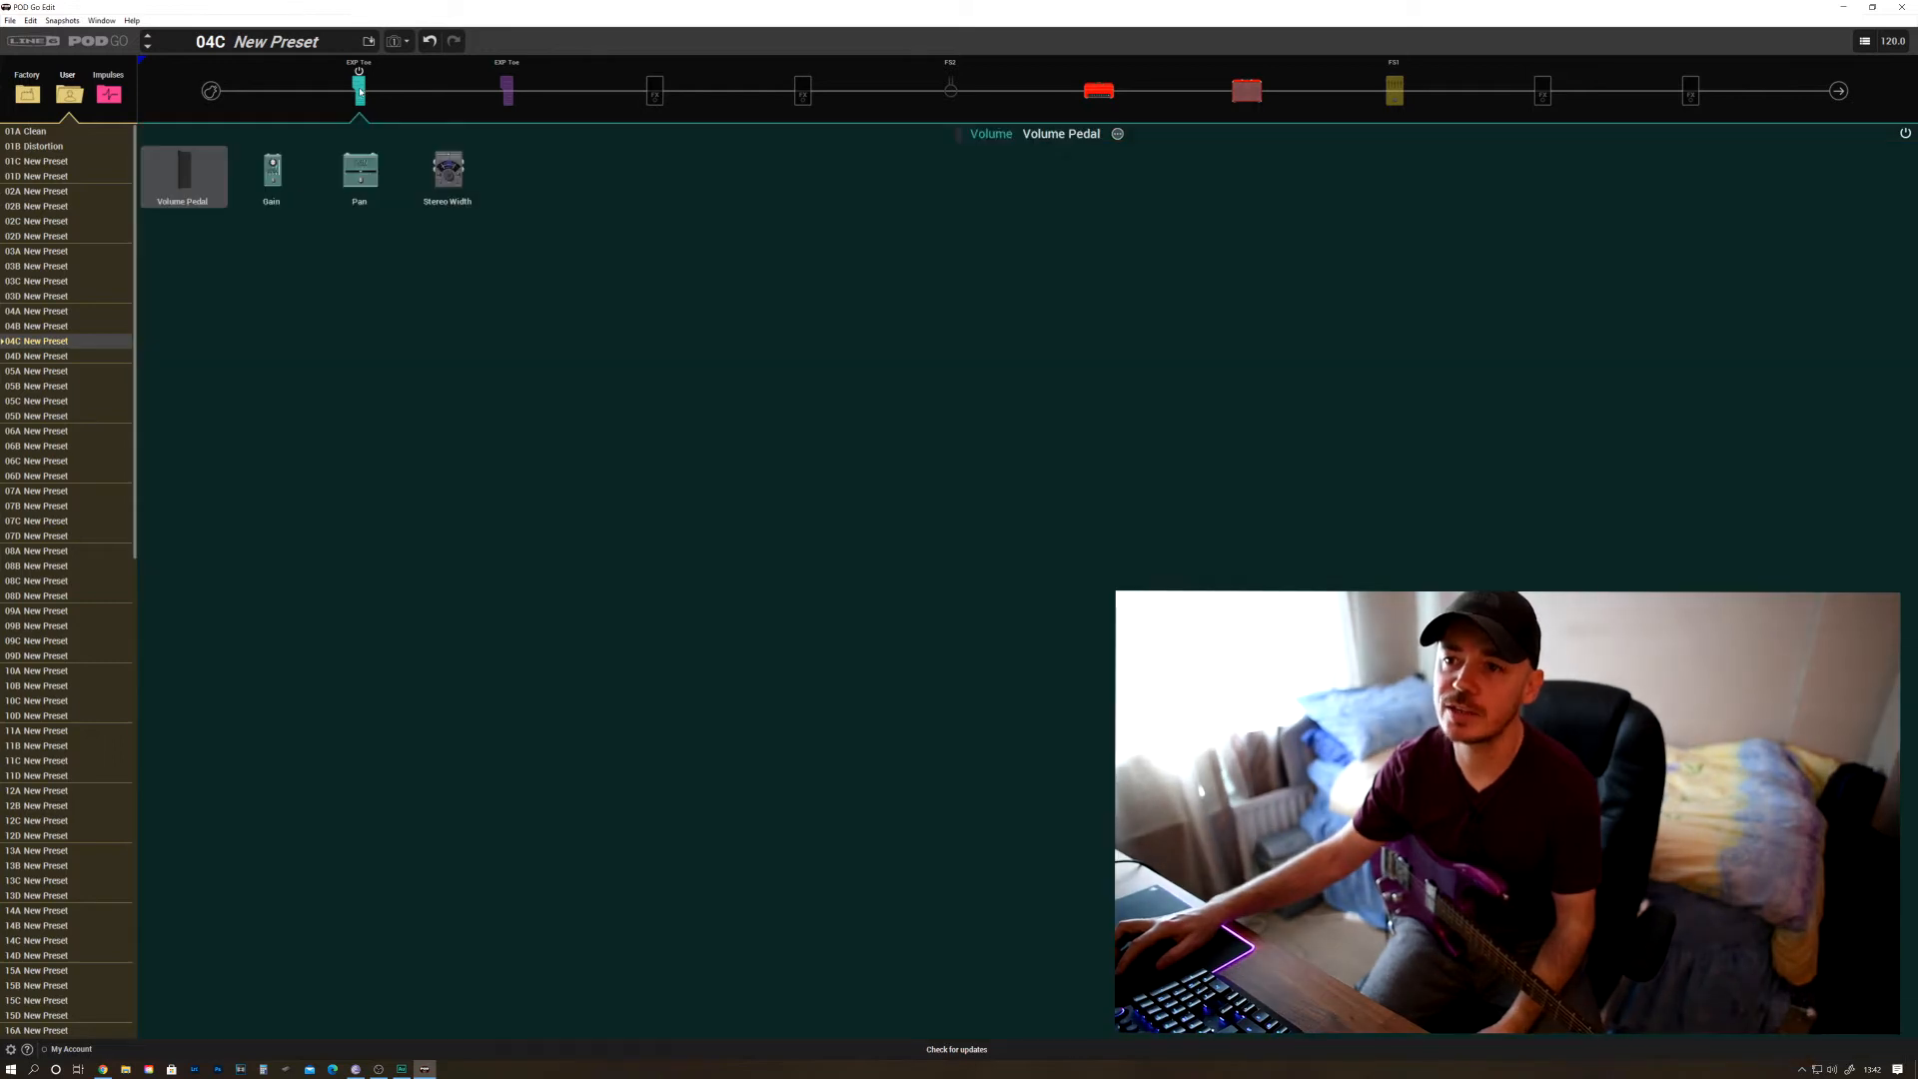
left_click_drag(360, 96, 1243, 91)
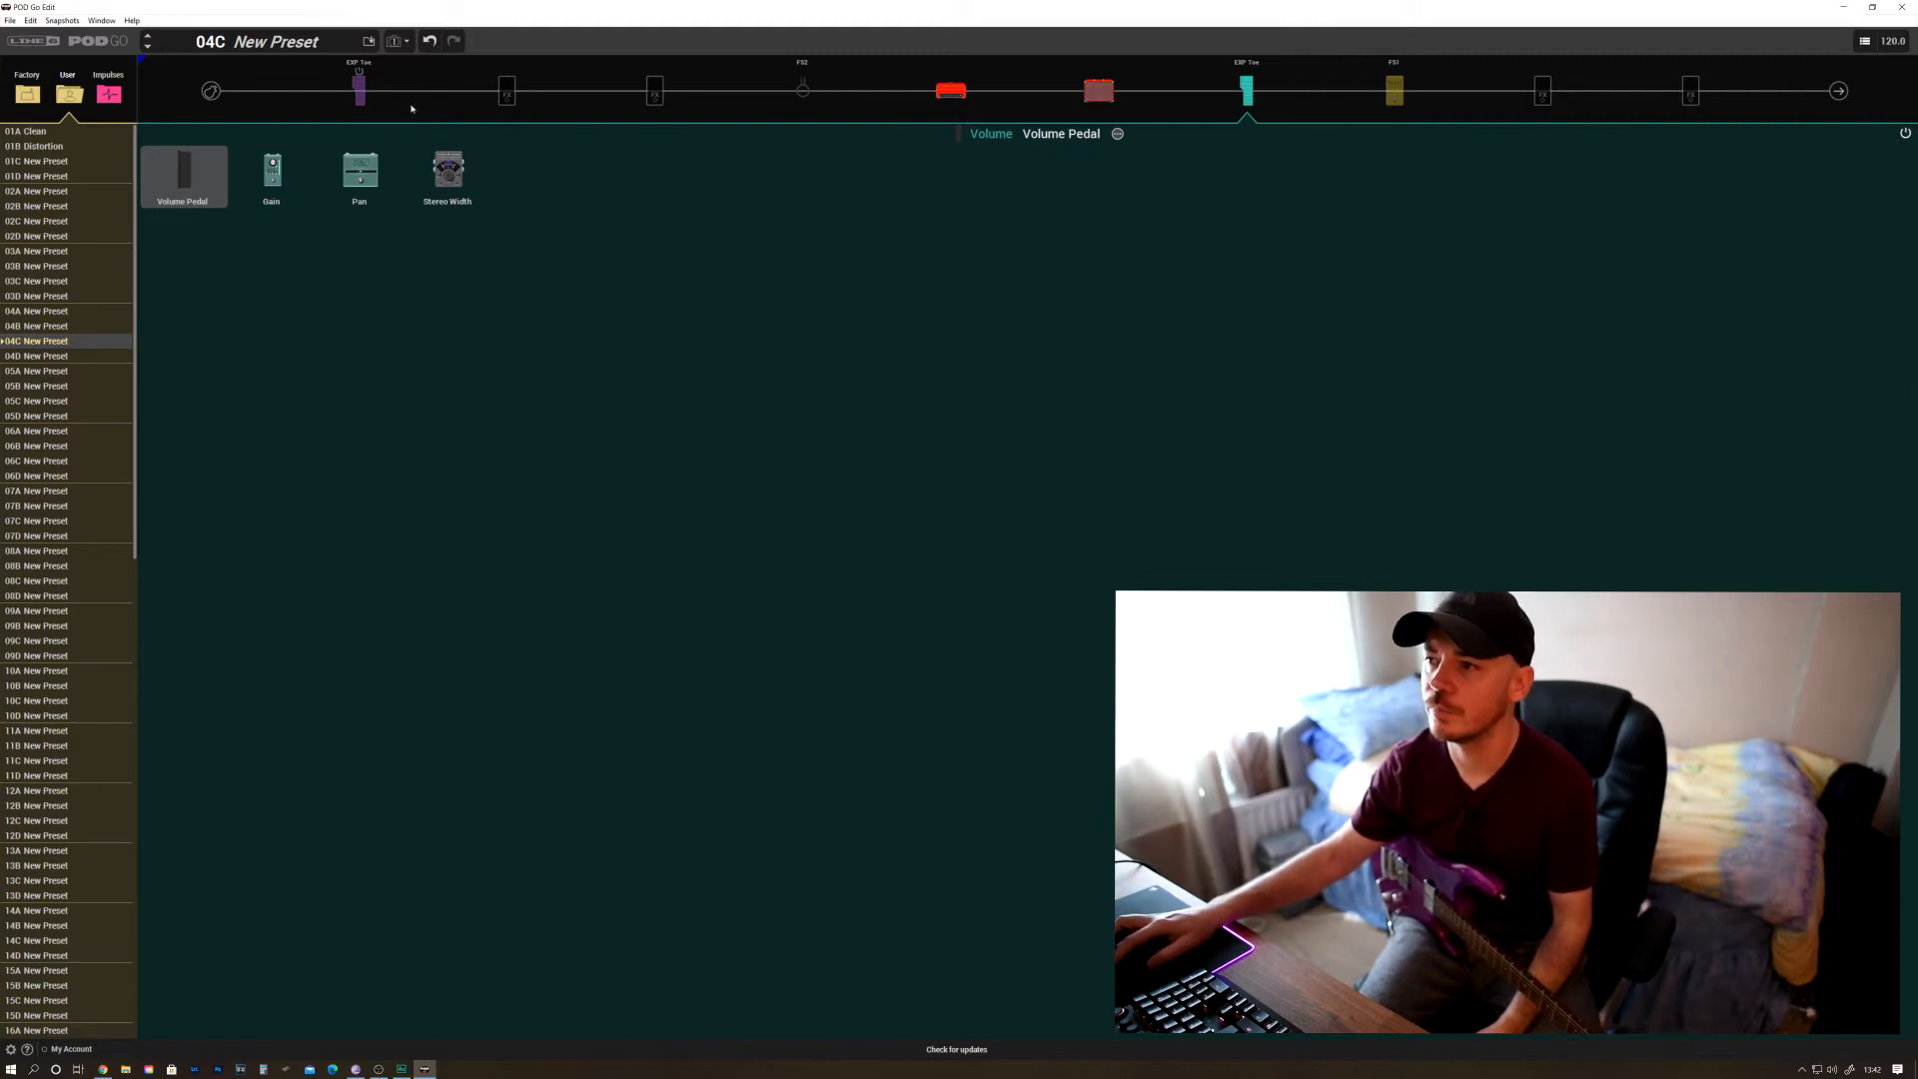
Try the Essex A30 and Placater Clean models in the amp block
left_click(950, 91)
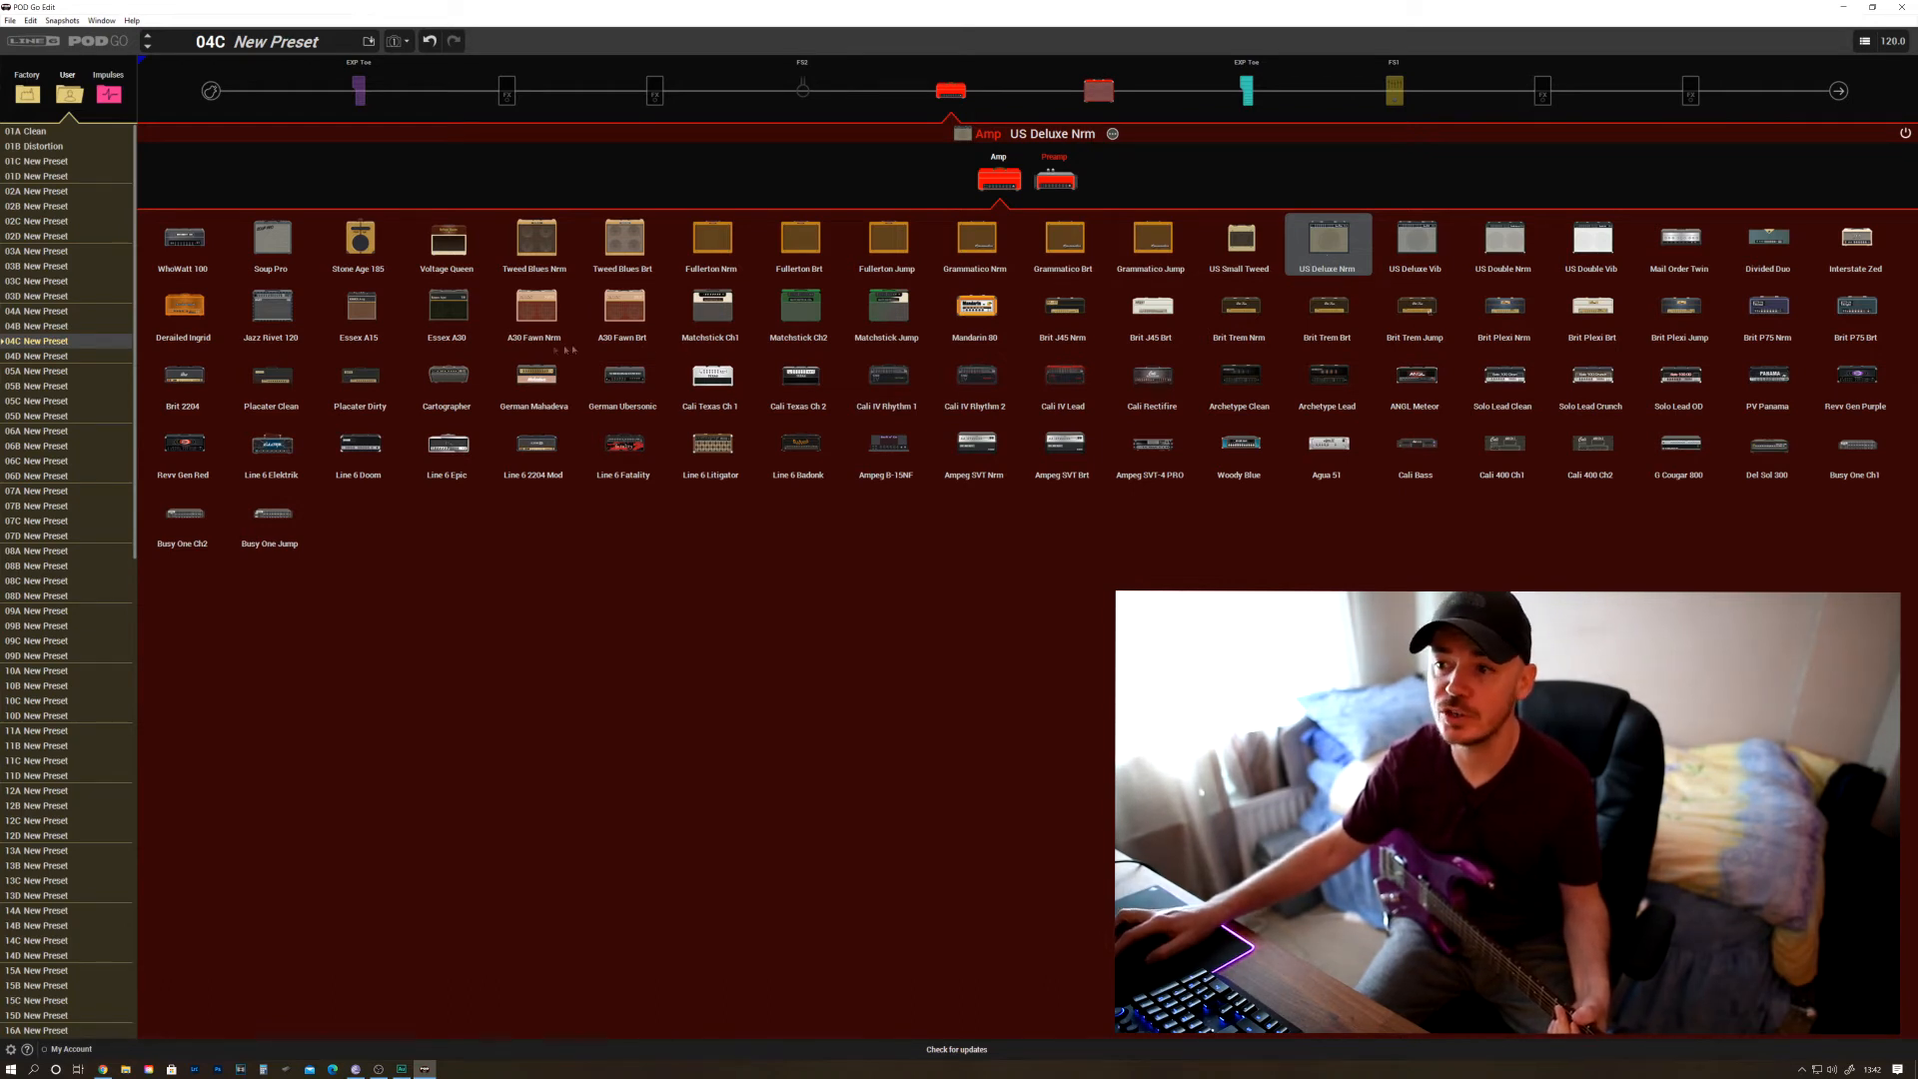
left_click(472, 336)
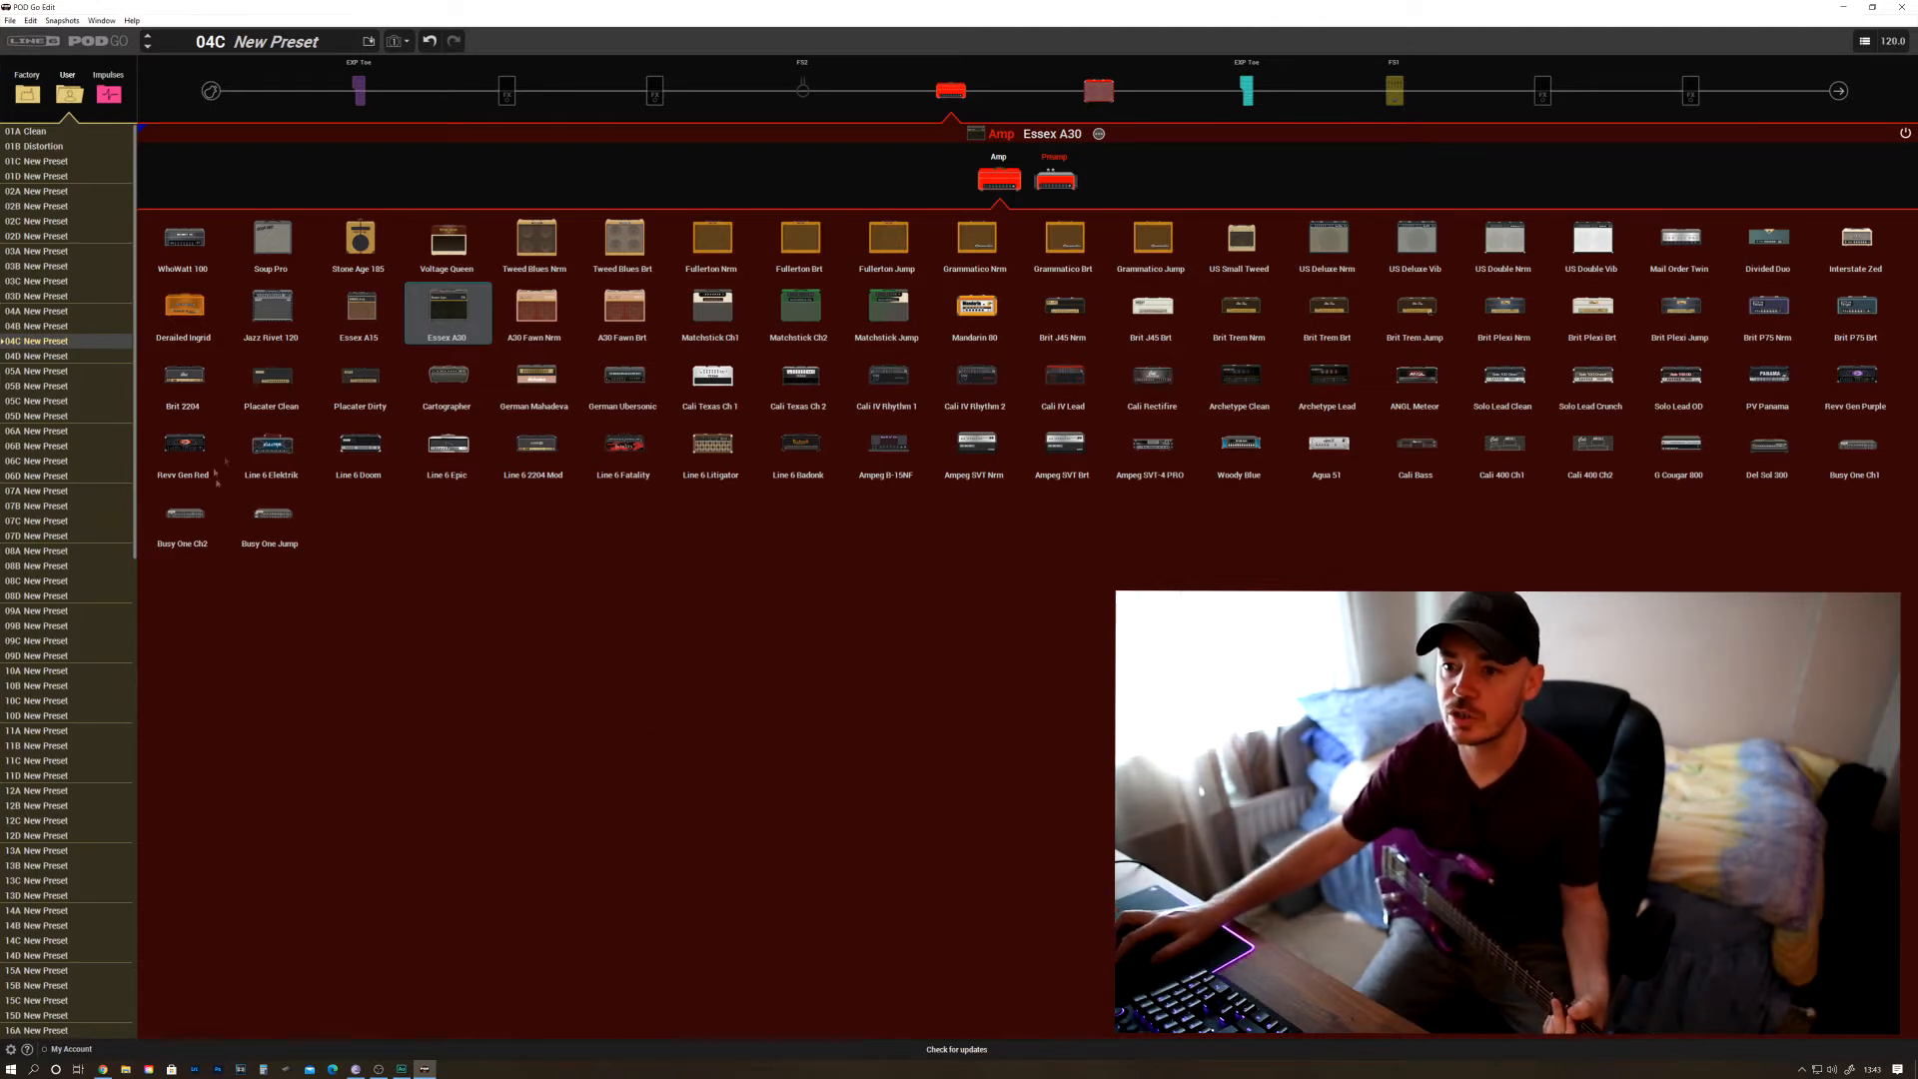
left_click(292, 388)
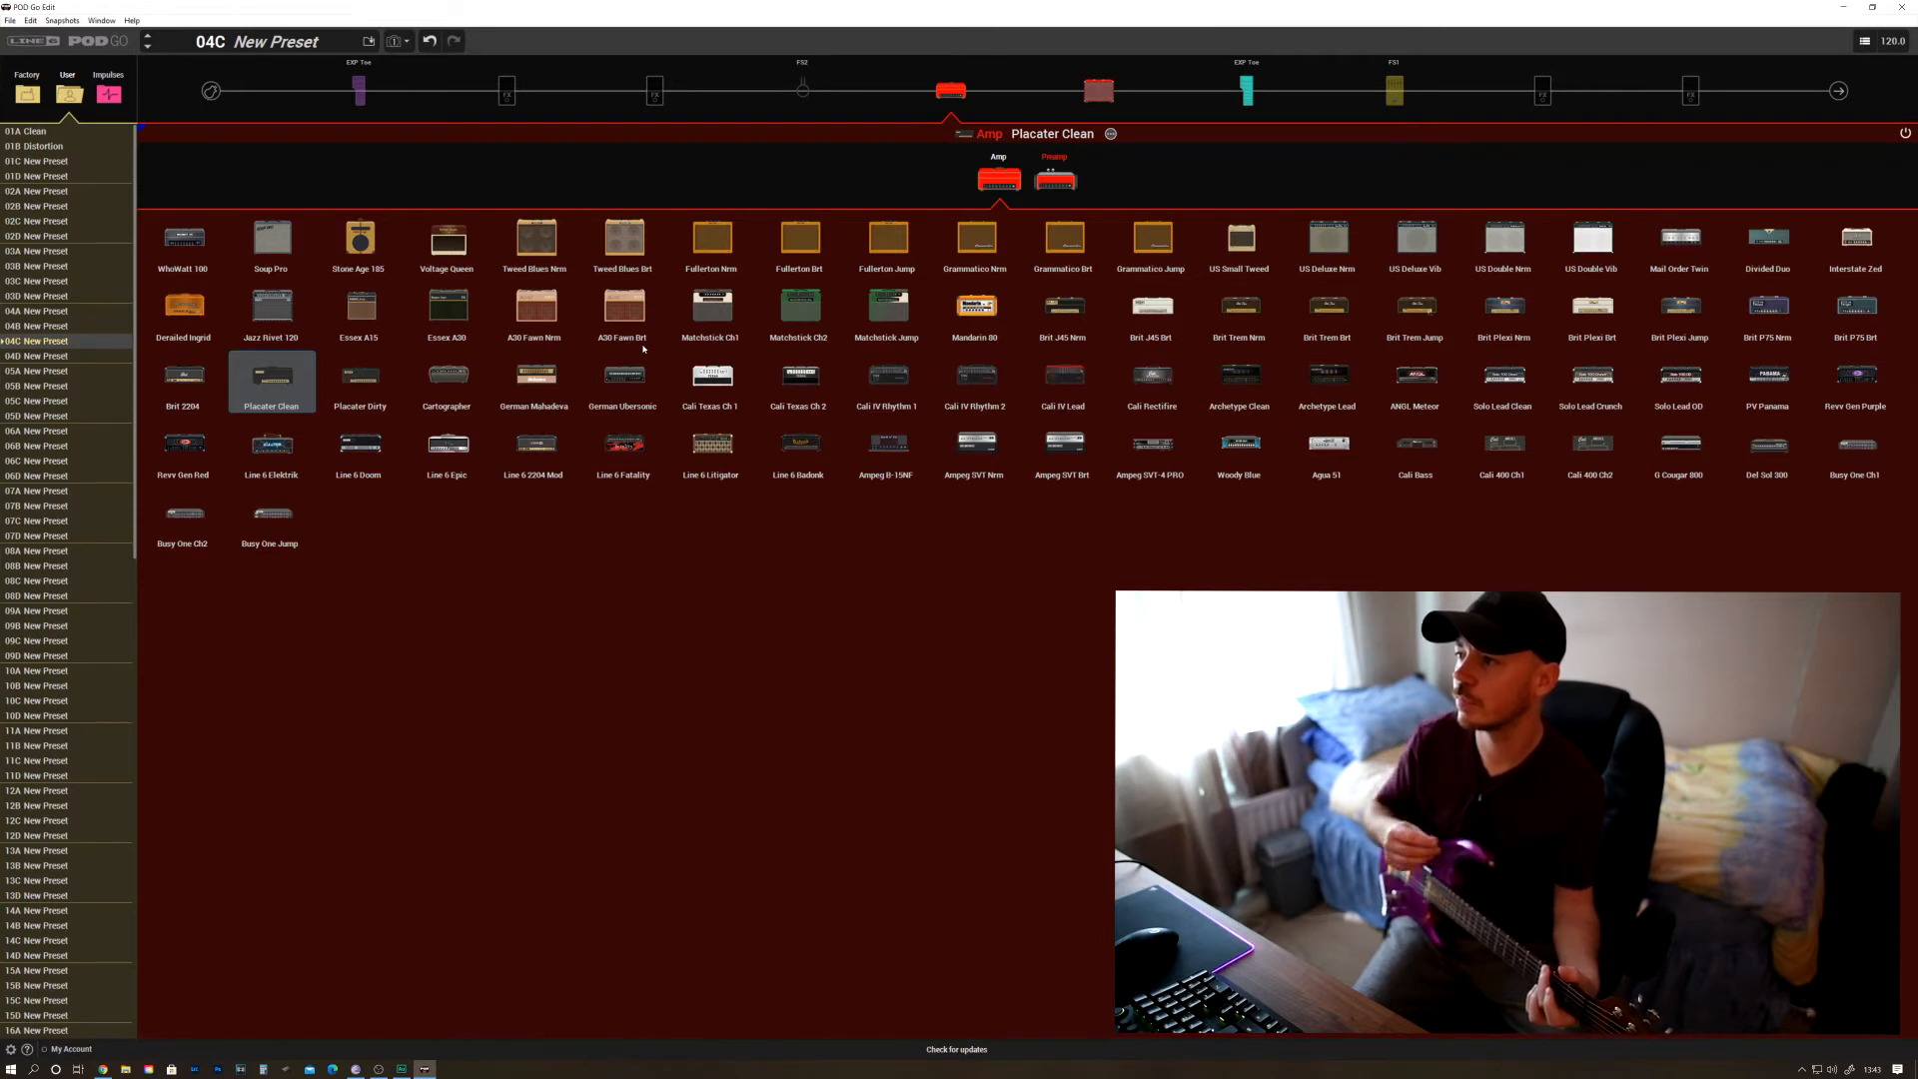
Change the amp model to Interstate Zed and set its Drive to 3.0
left_click(1865, 232)
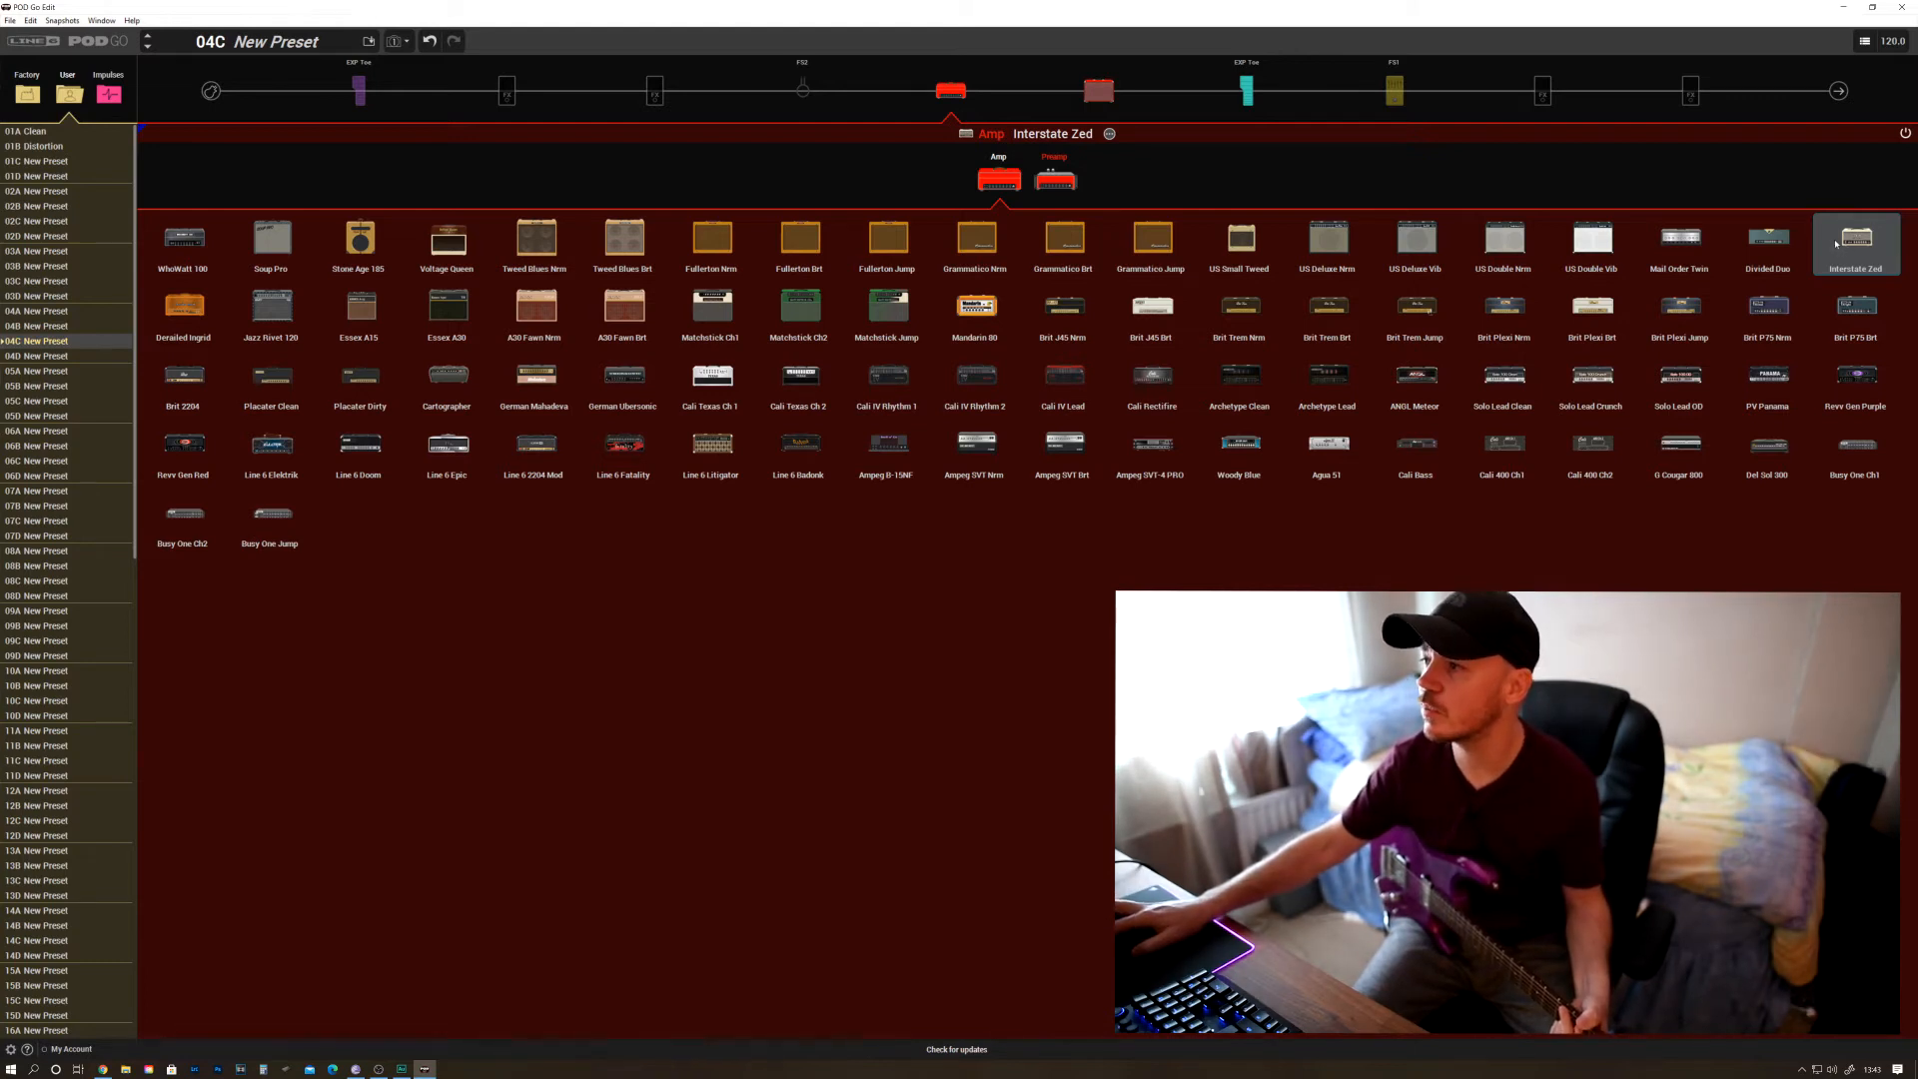
left_click(1836, 240)
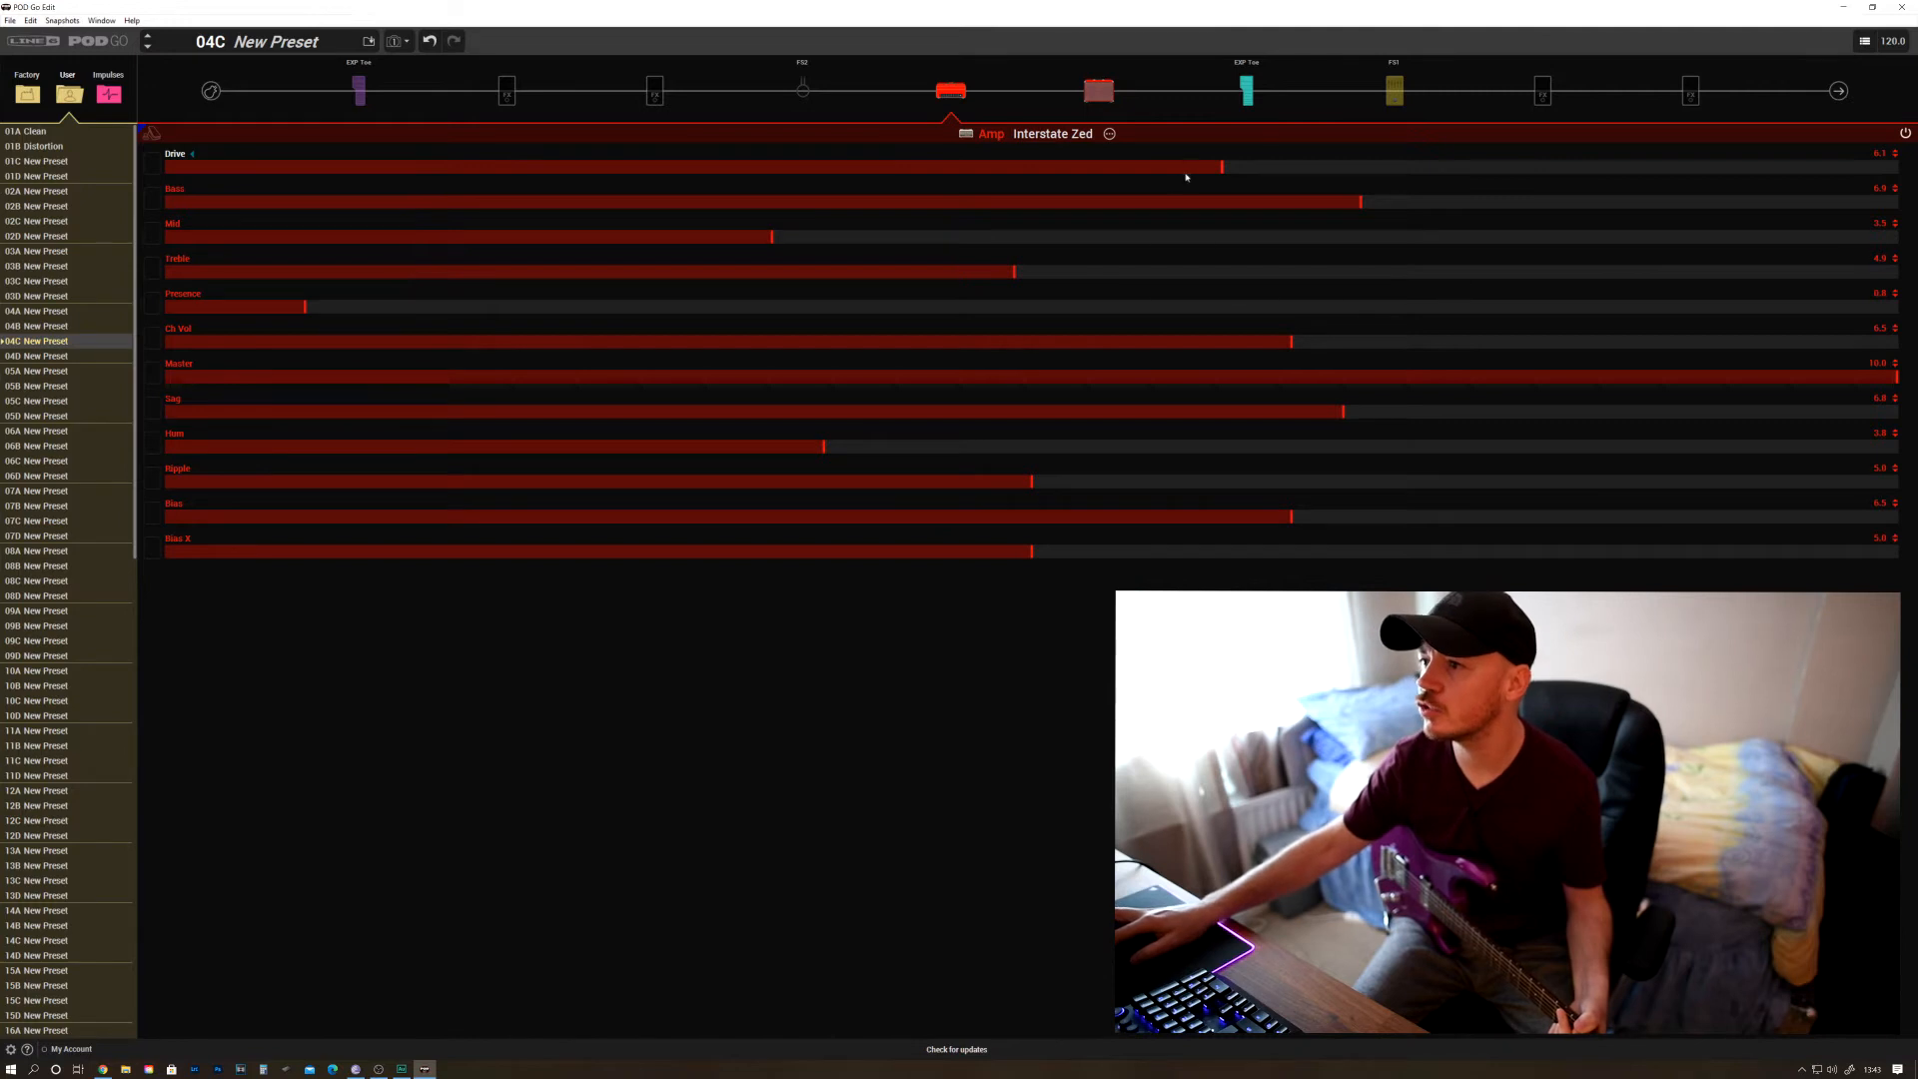
left_click_drag(1186, 170, 683, 173)
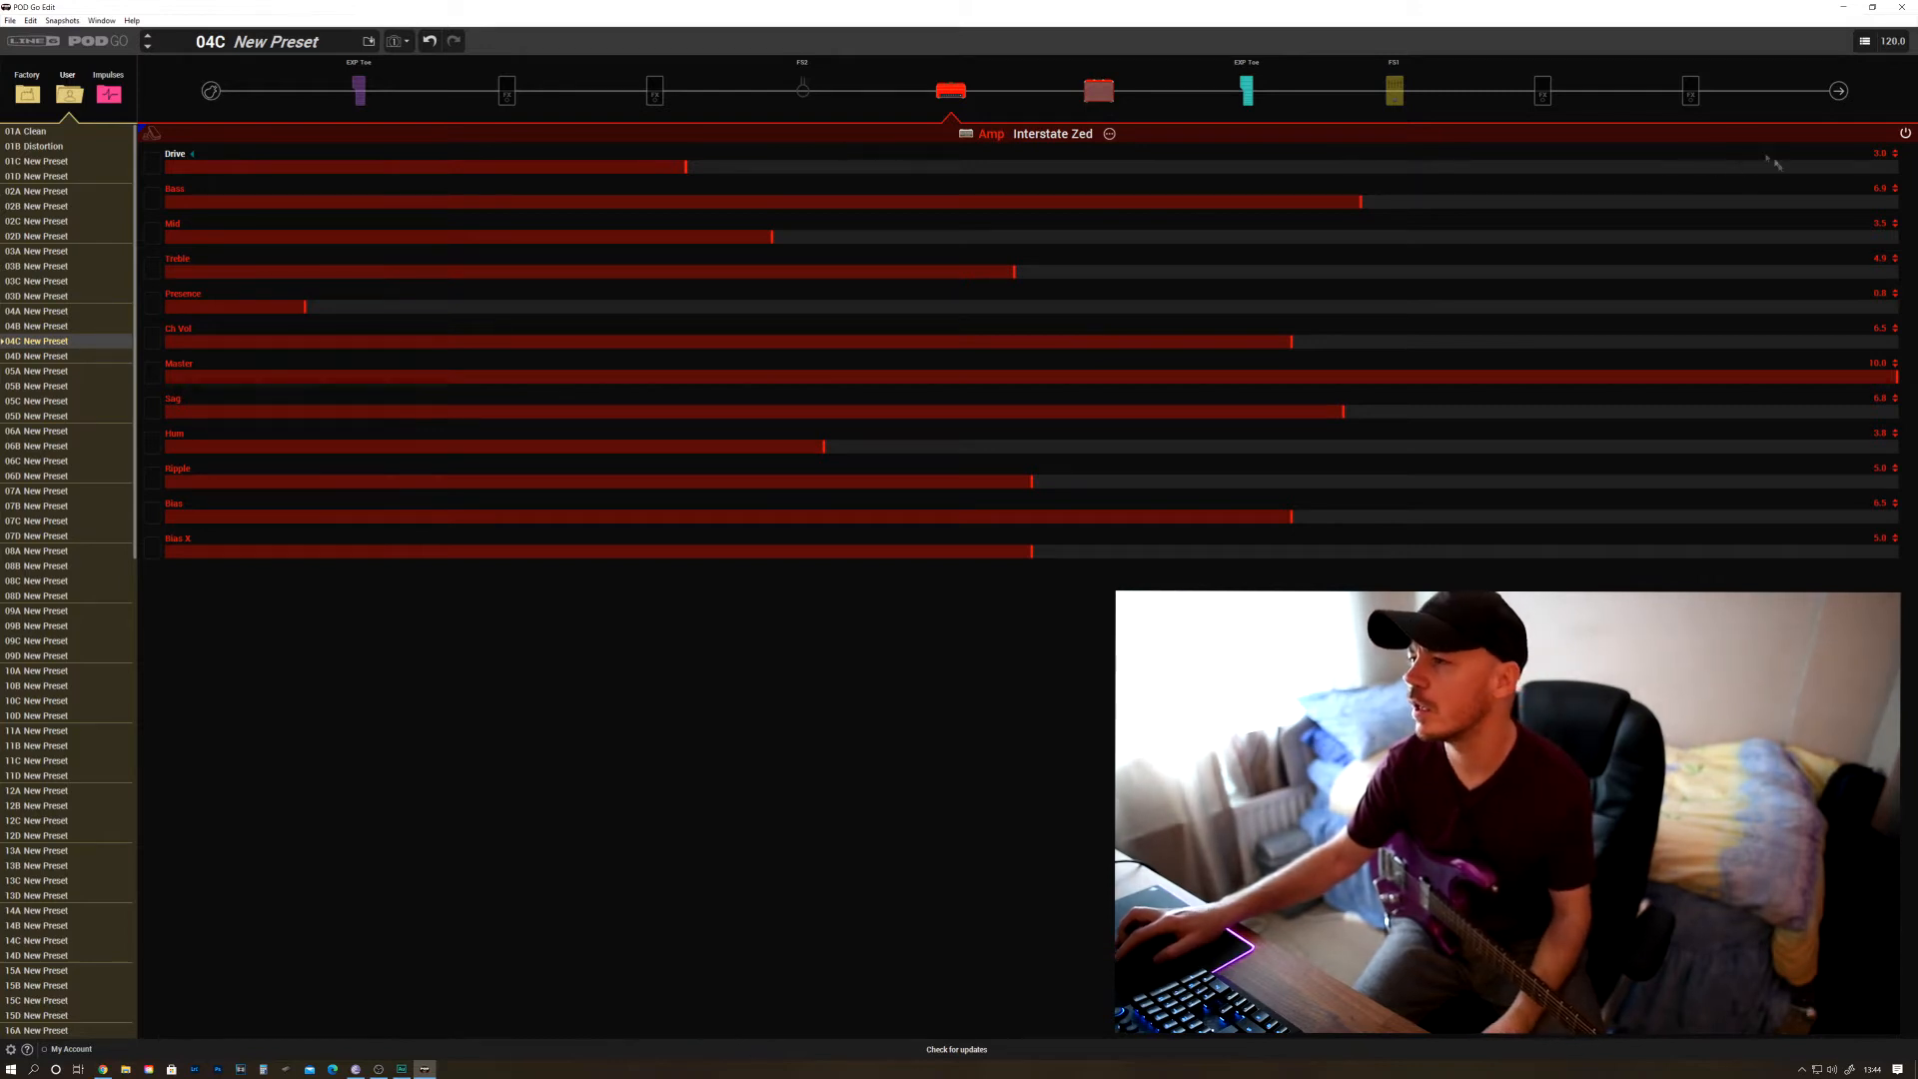
Add a Chamber reverb to the last empty slot of the signal chain and open its parameters
left_click(1690, 93)
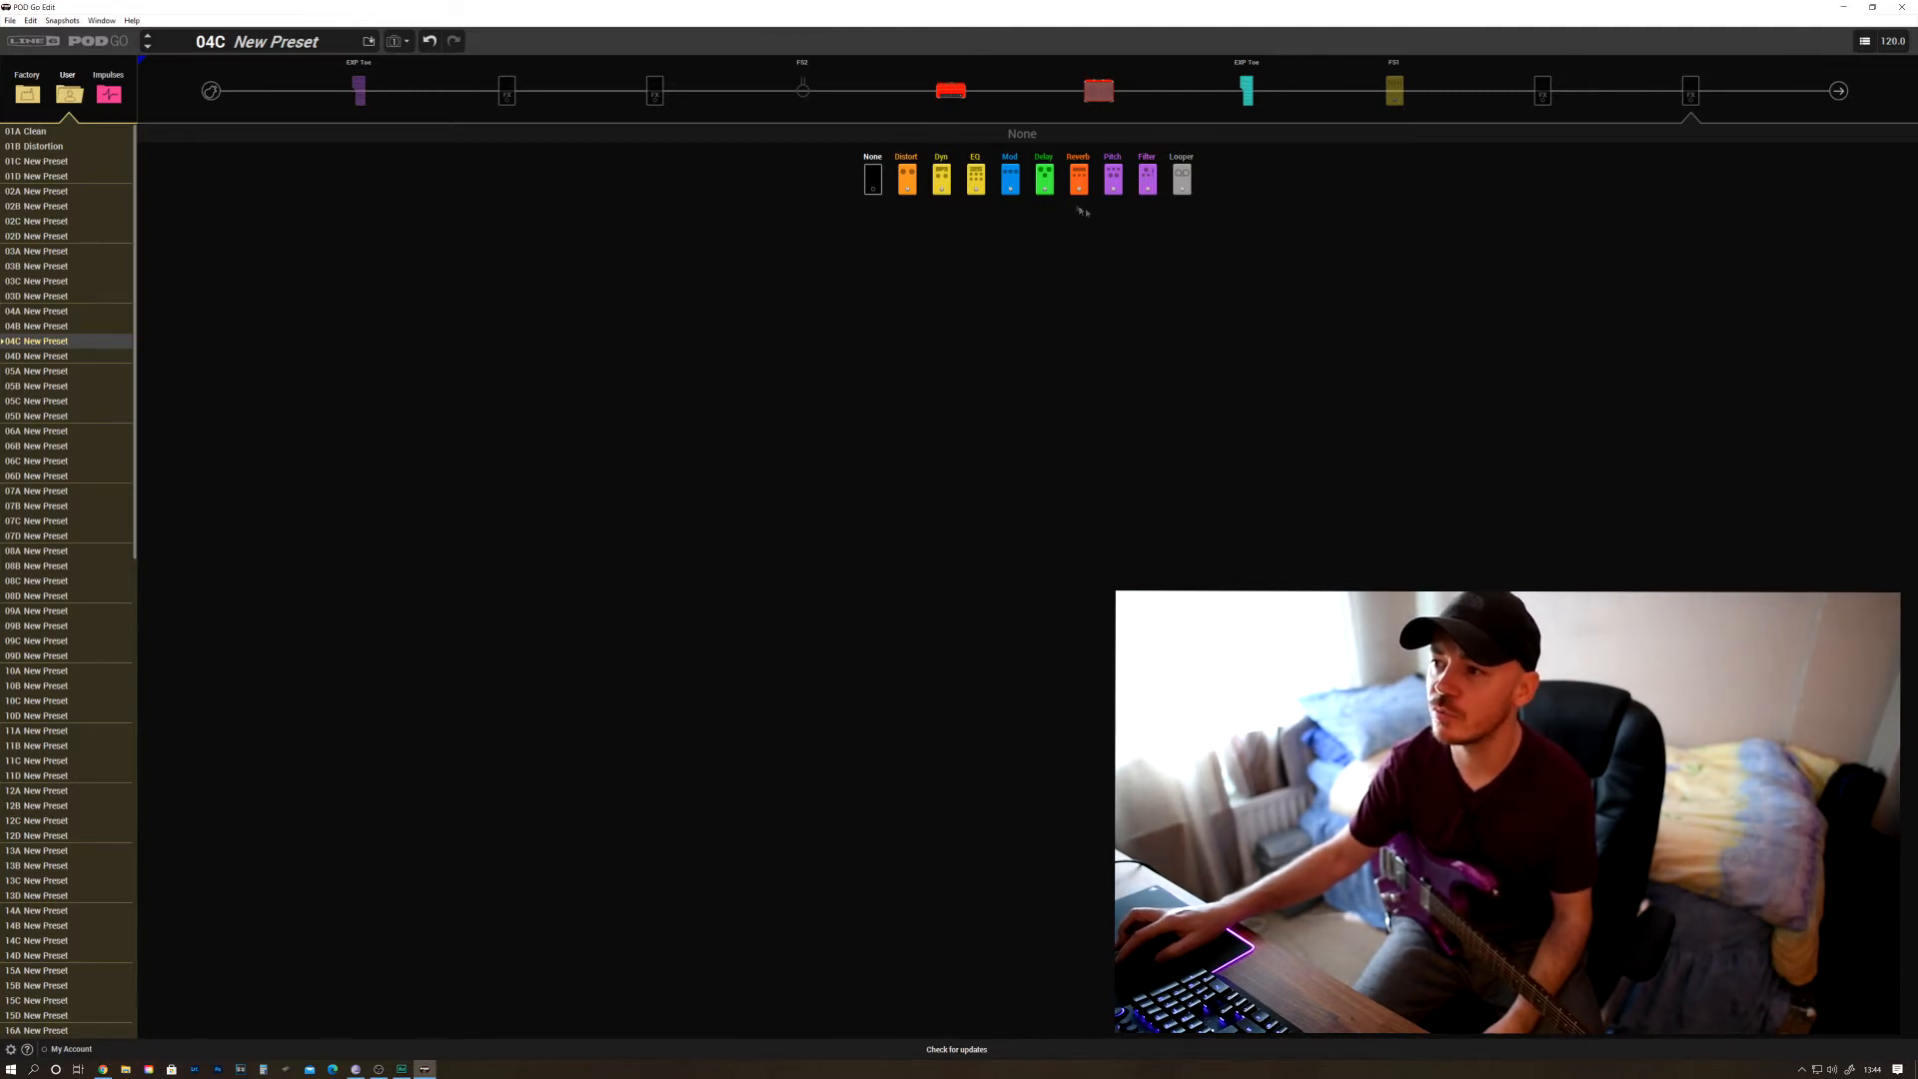
left_click(1078, 177)
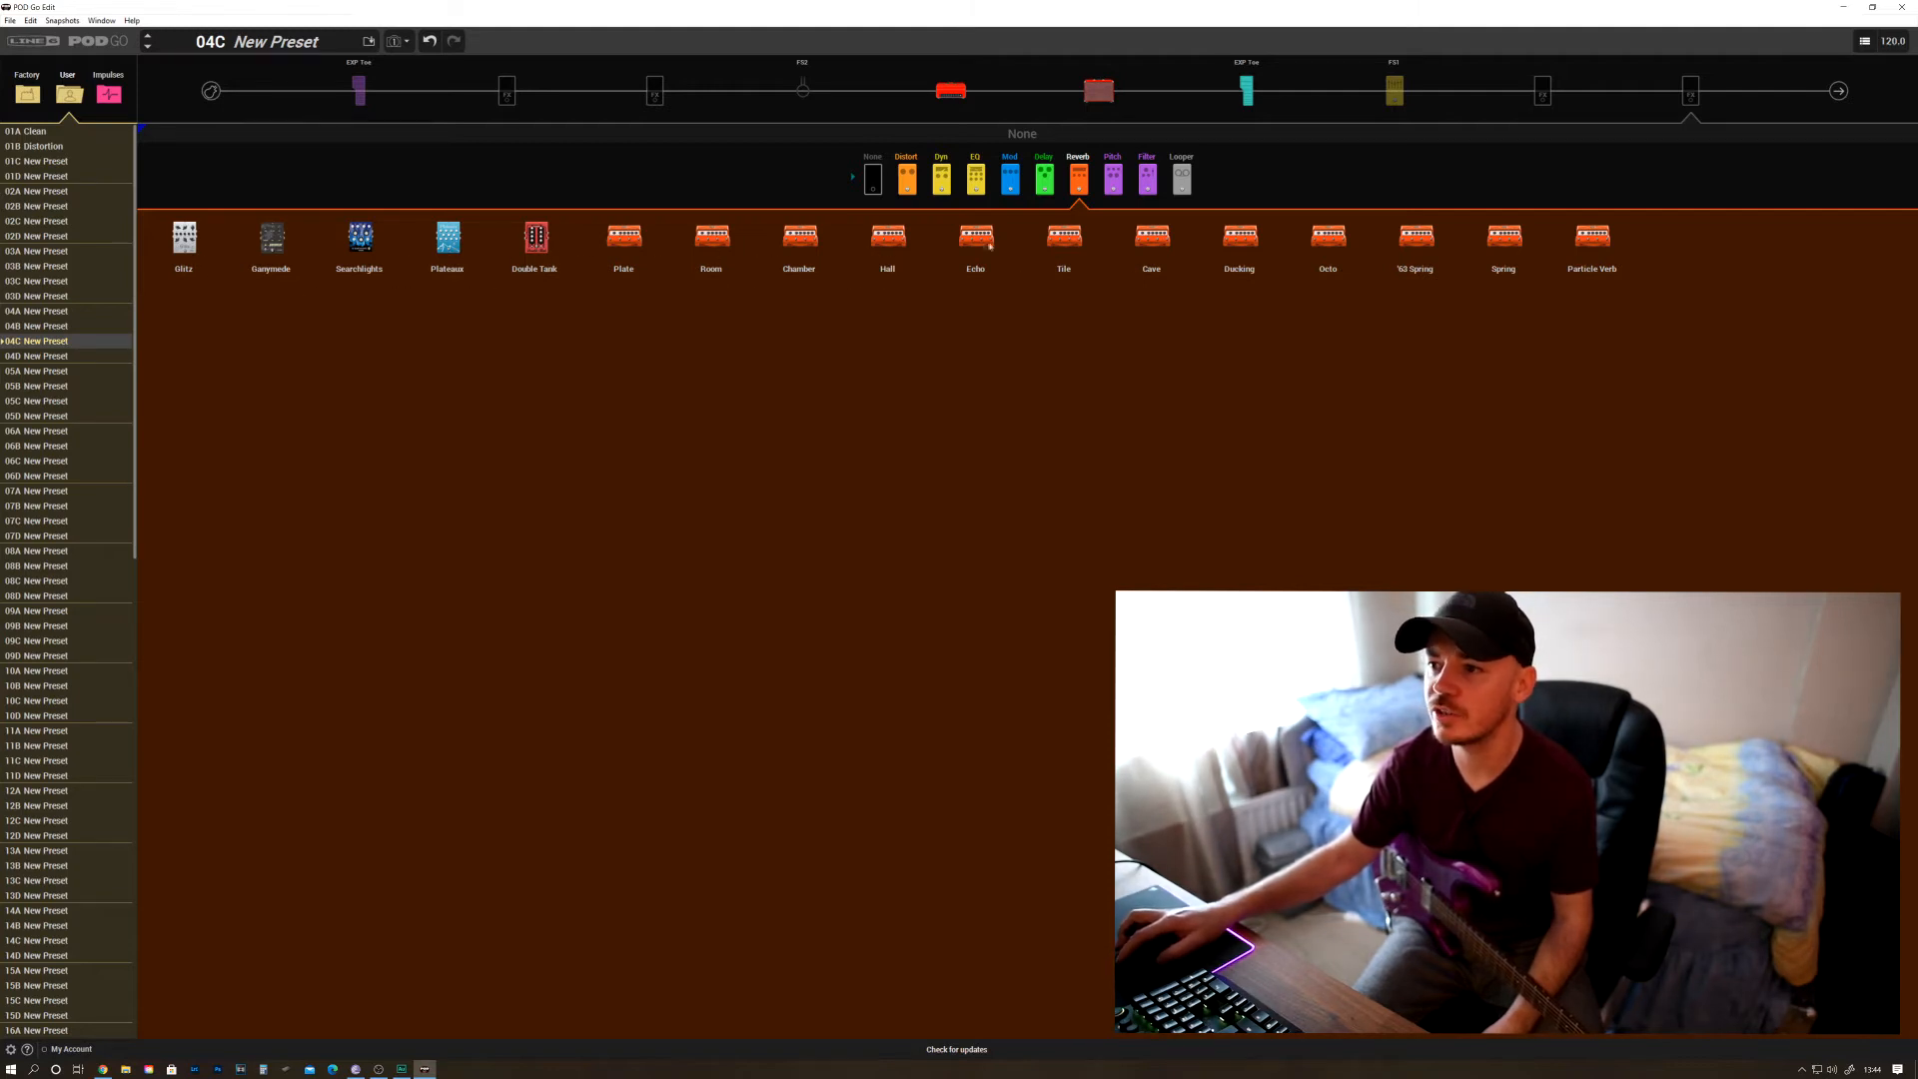
left_click(804, 242)
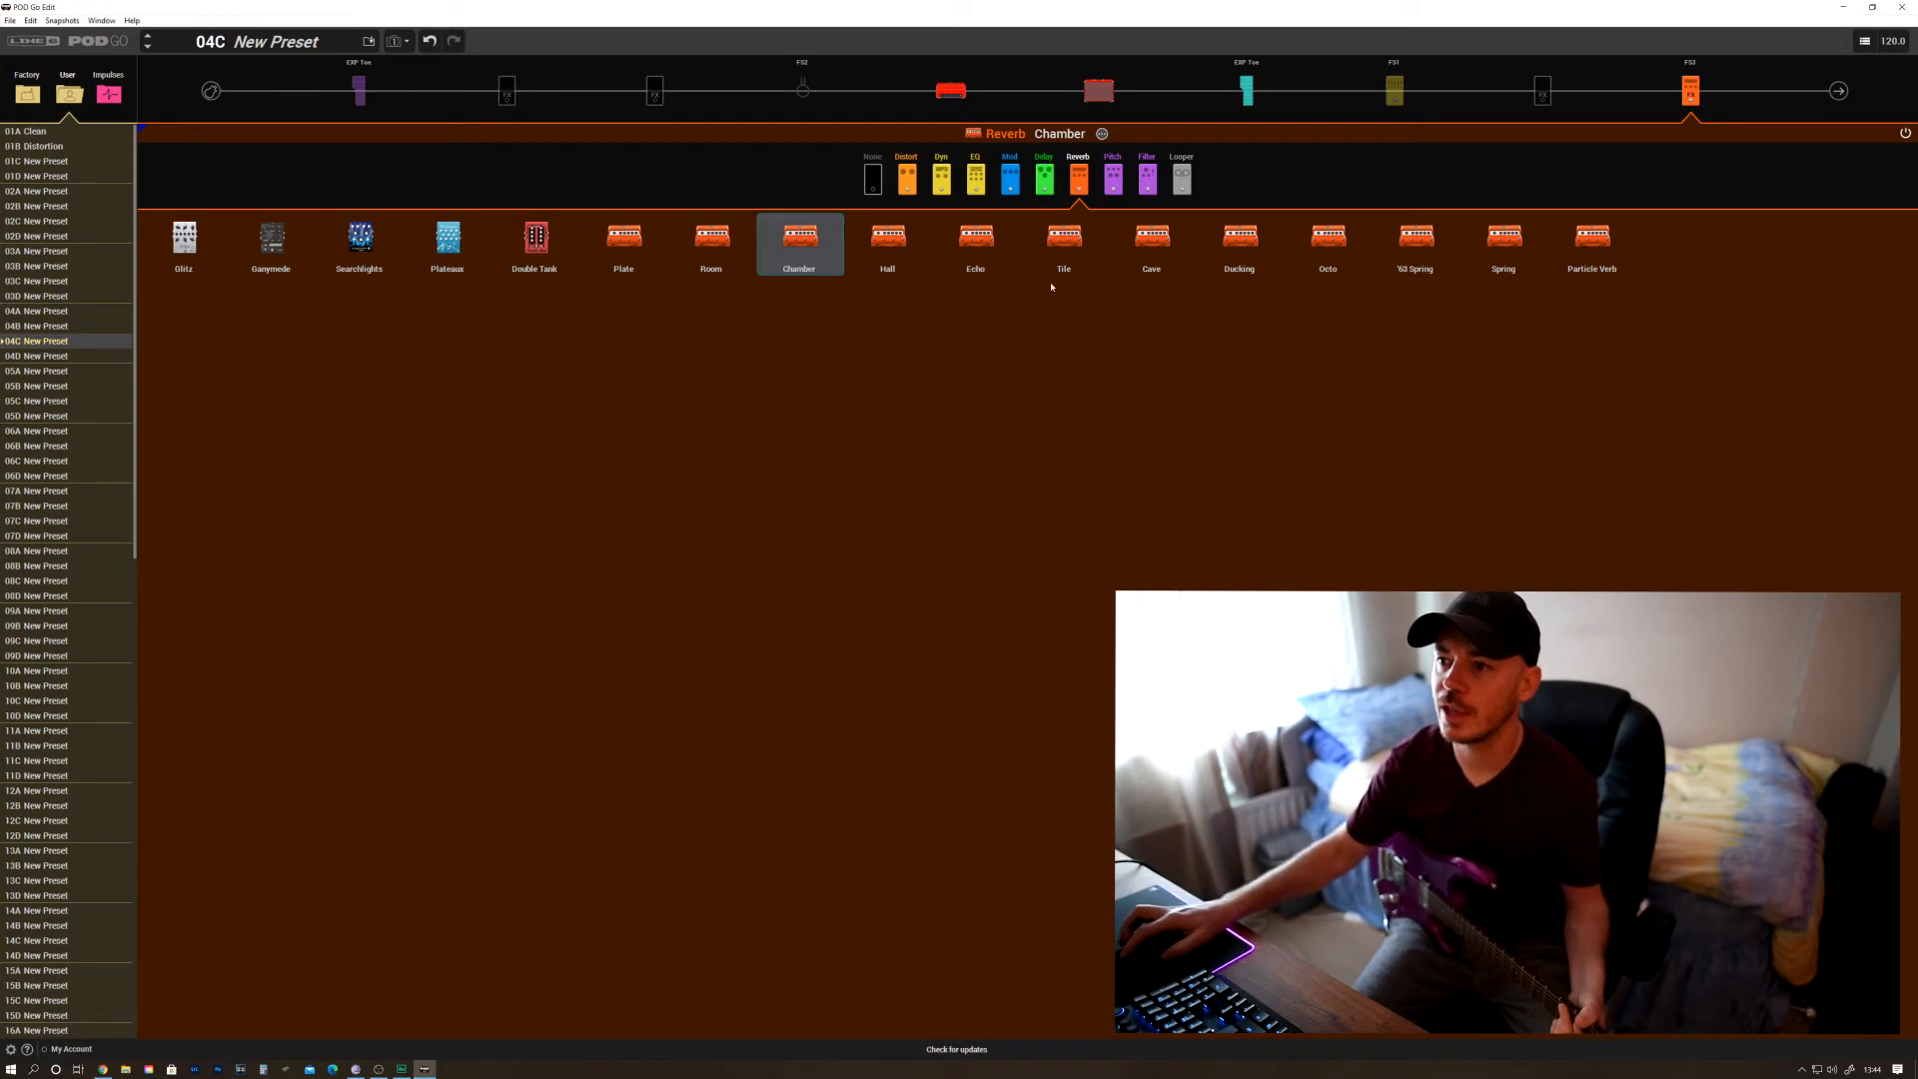
left_click(797, 250)
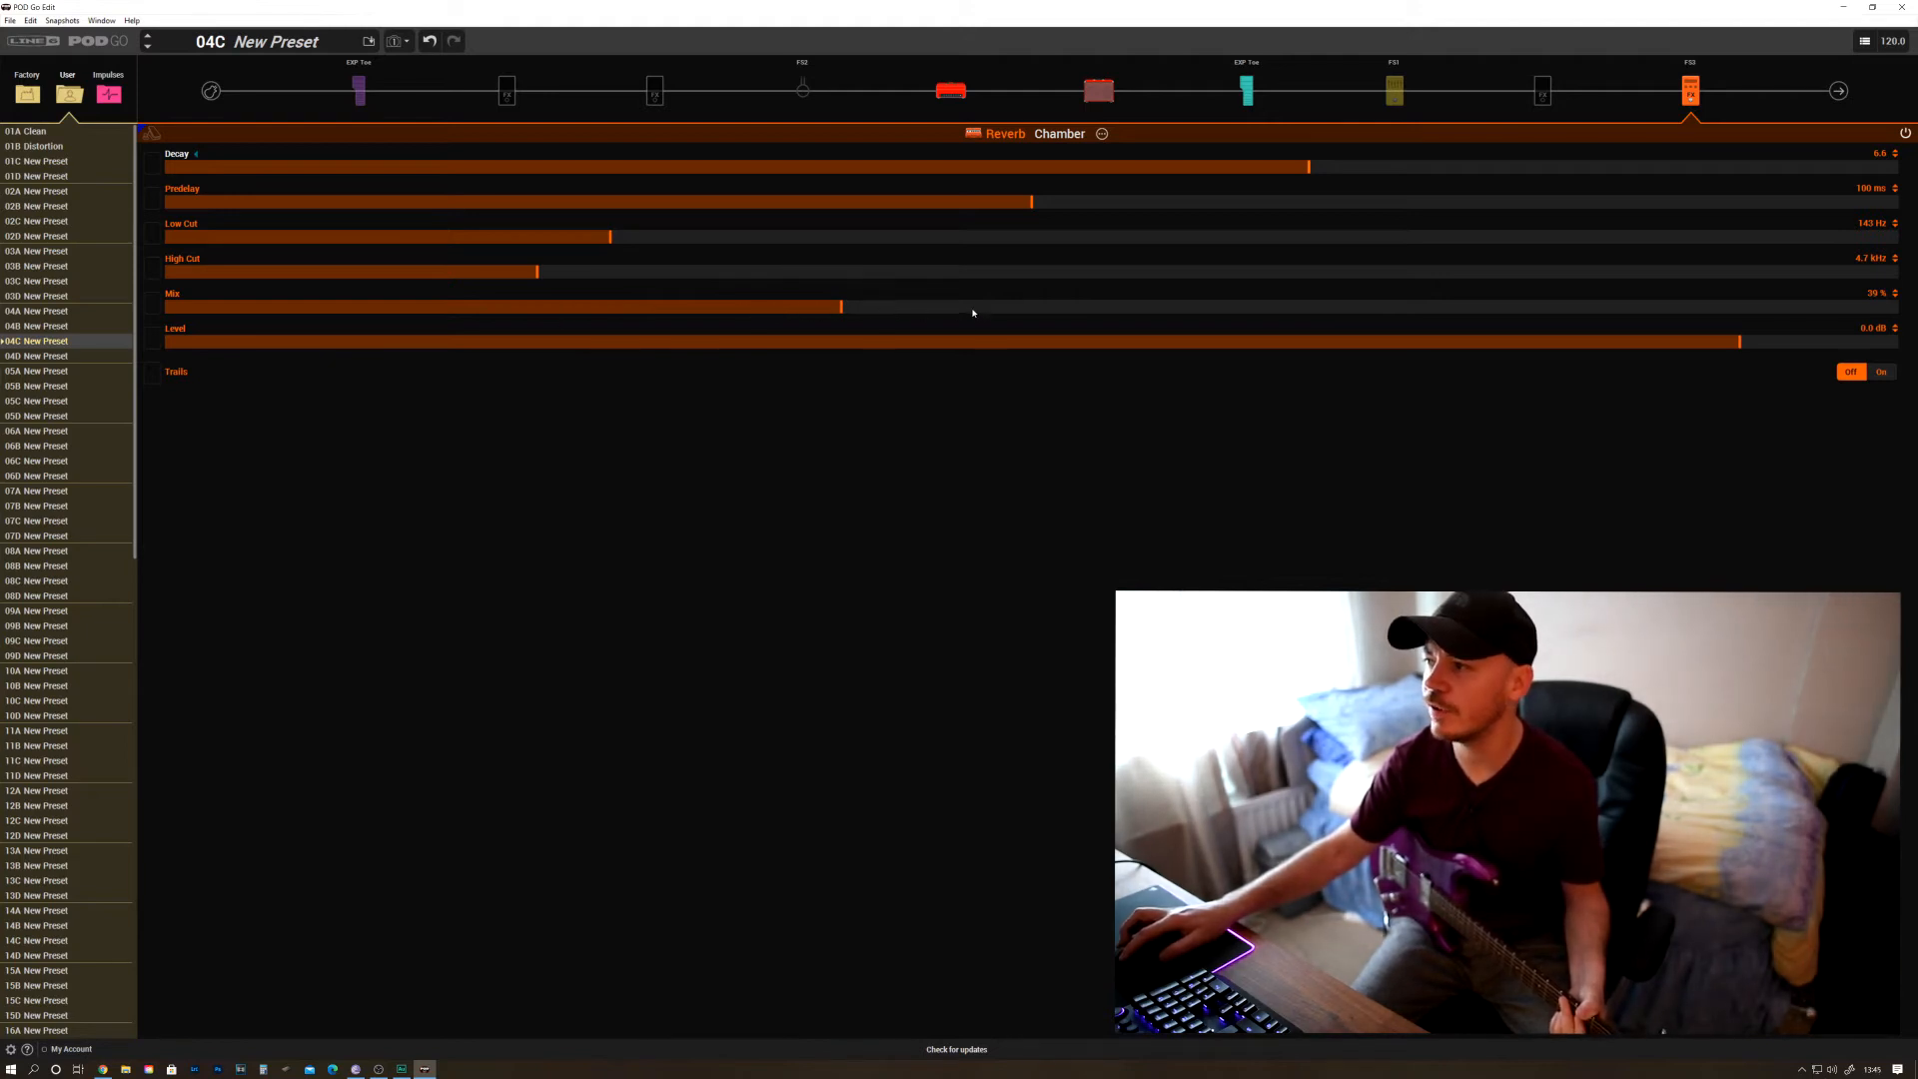
Try the Chamber reverb's Mix at 50% and 100%, settling on 30%
left_click_drag(989, 310, 1028, 315)
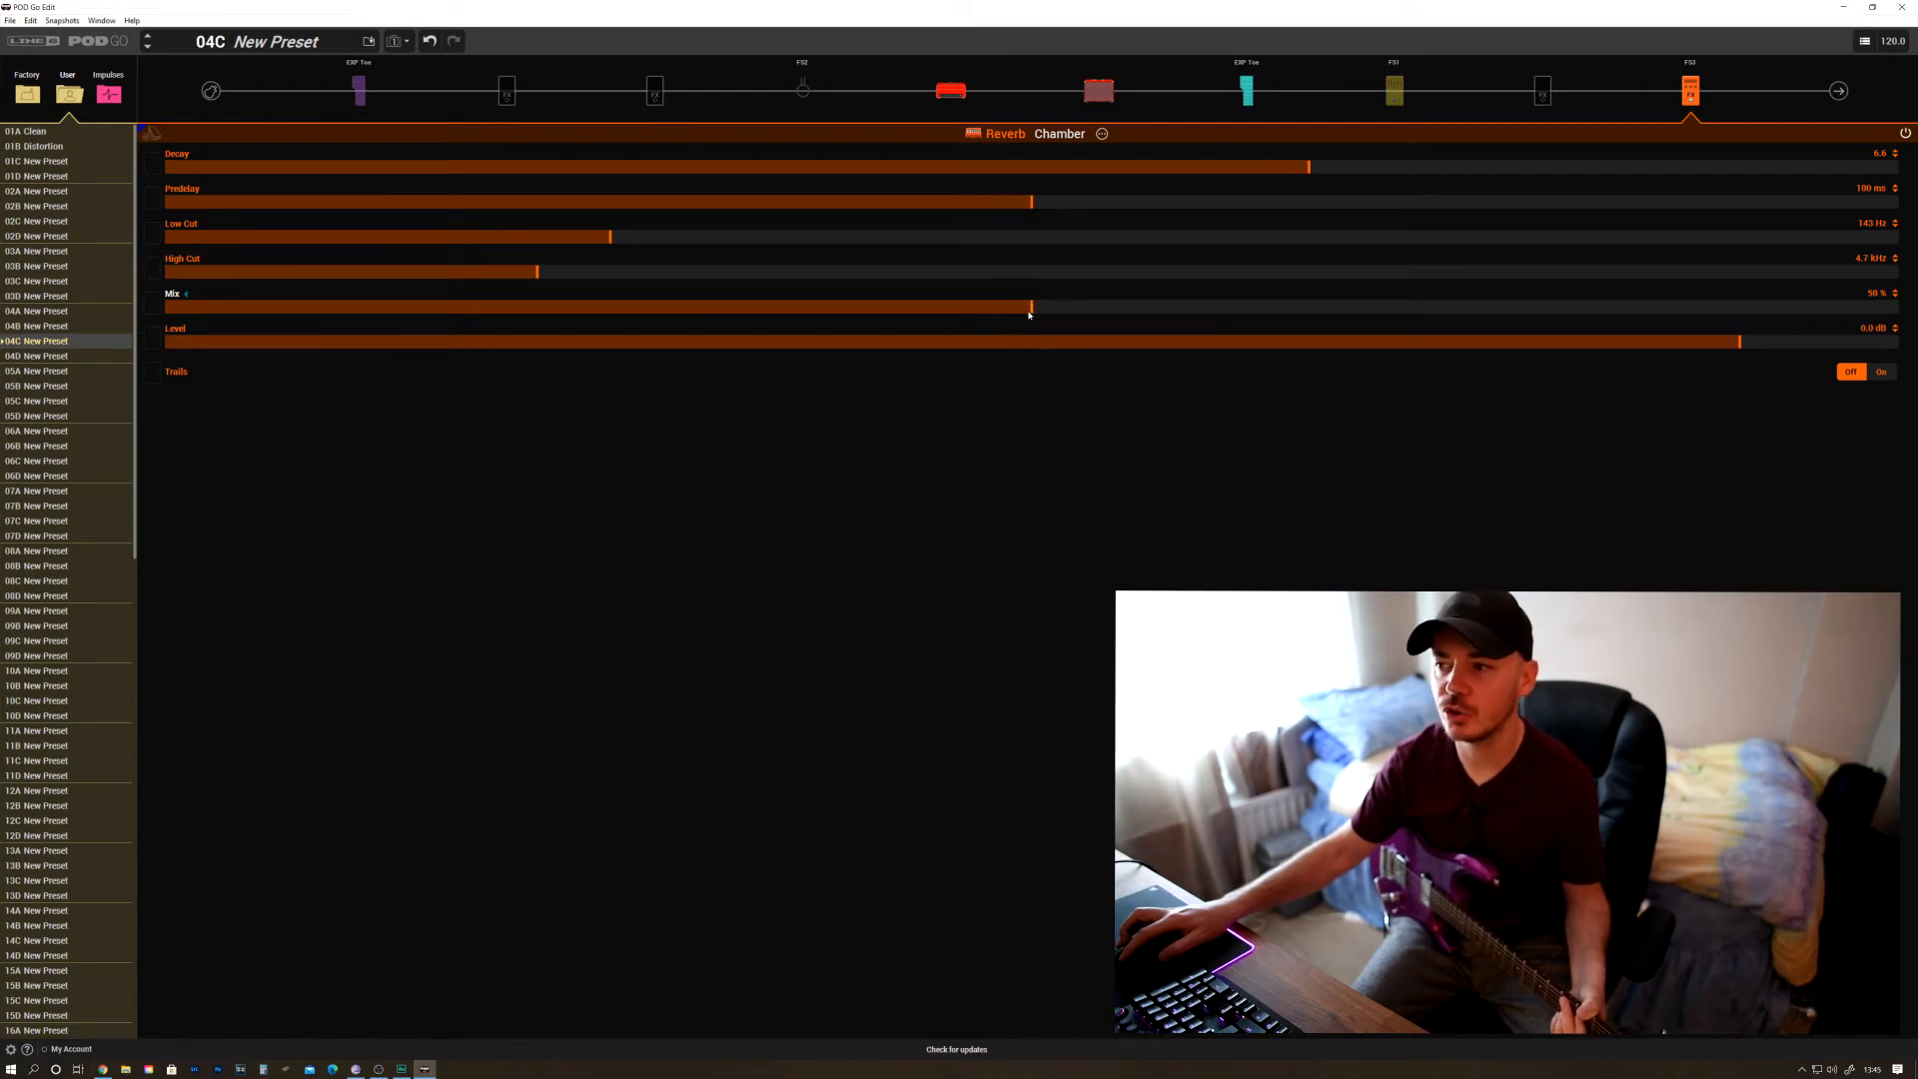
left_click_drag(1036, 315, 1911, 320)
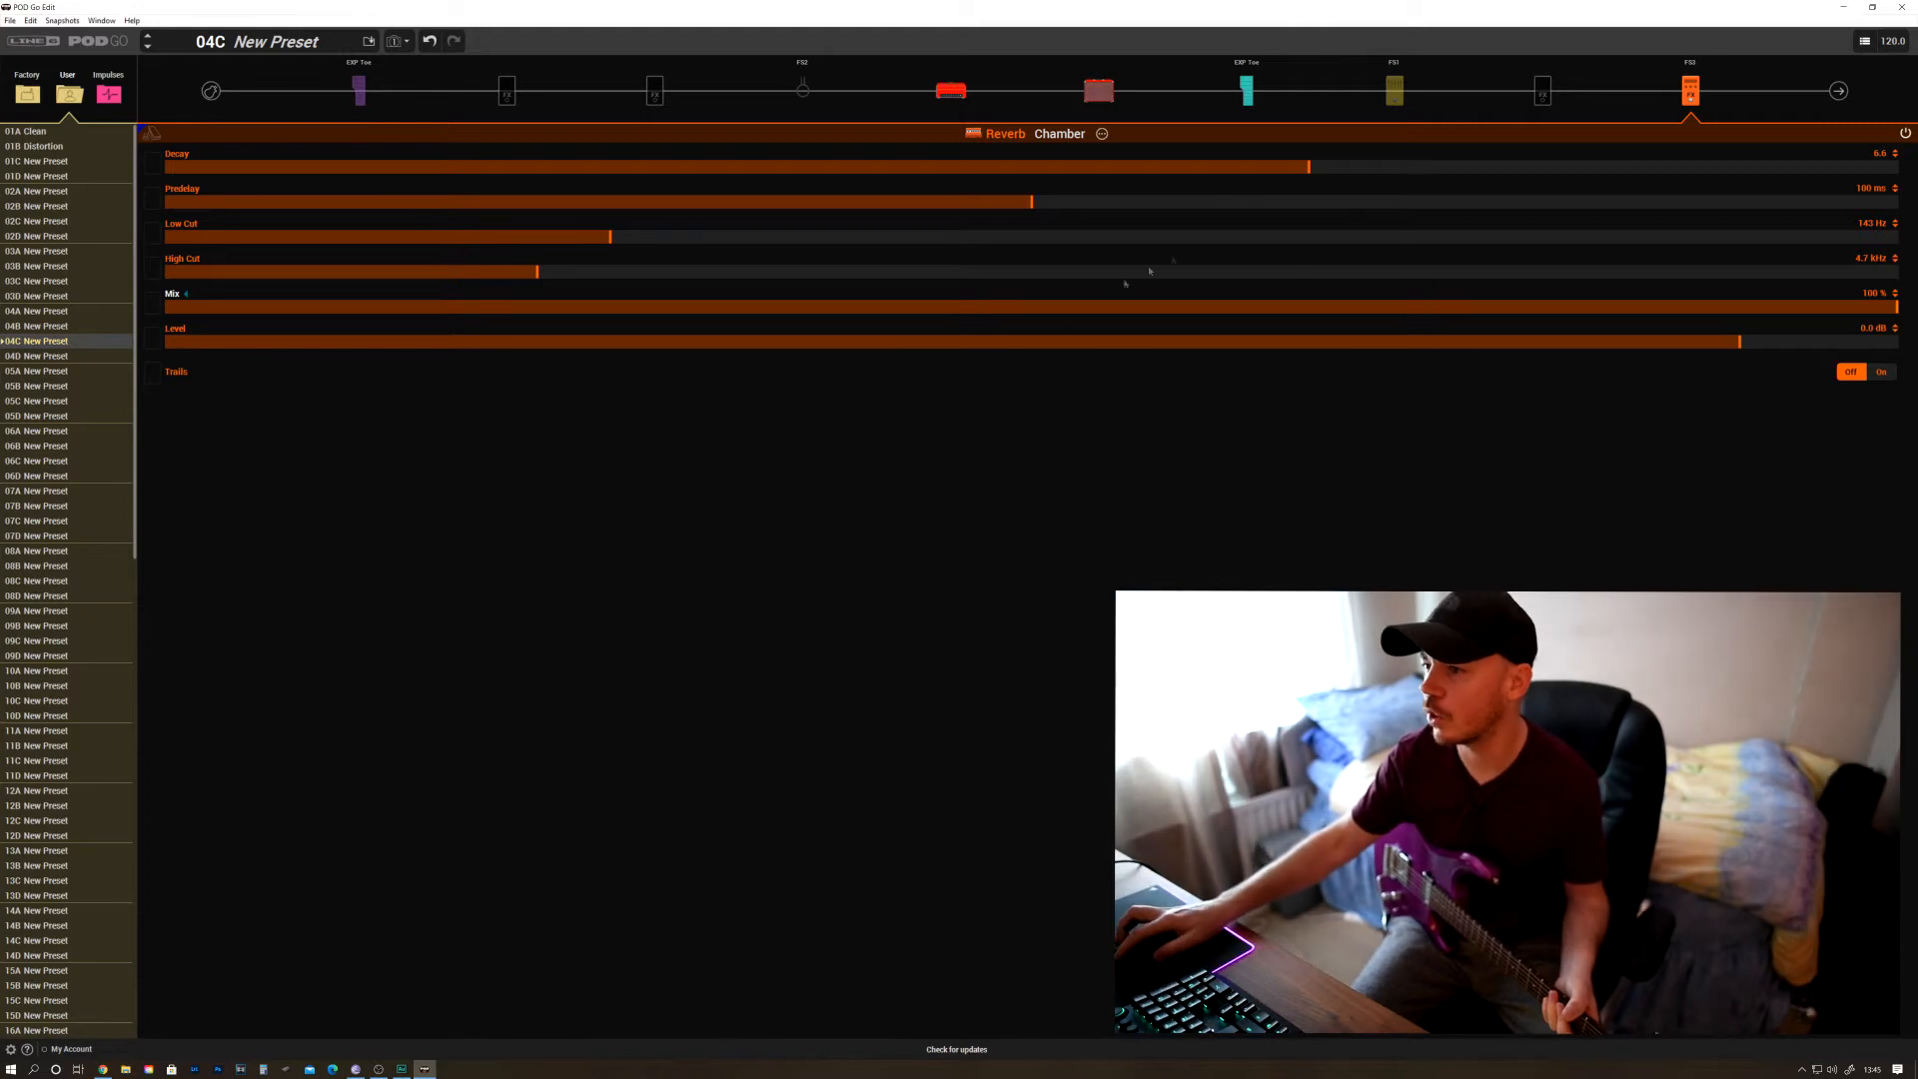
left_click(979, 307)
left_click_drag(979, 307, 1029, 307)
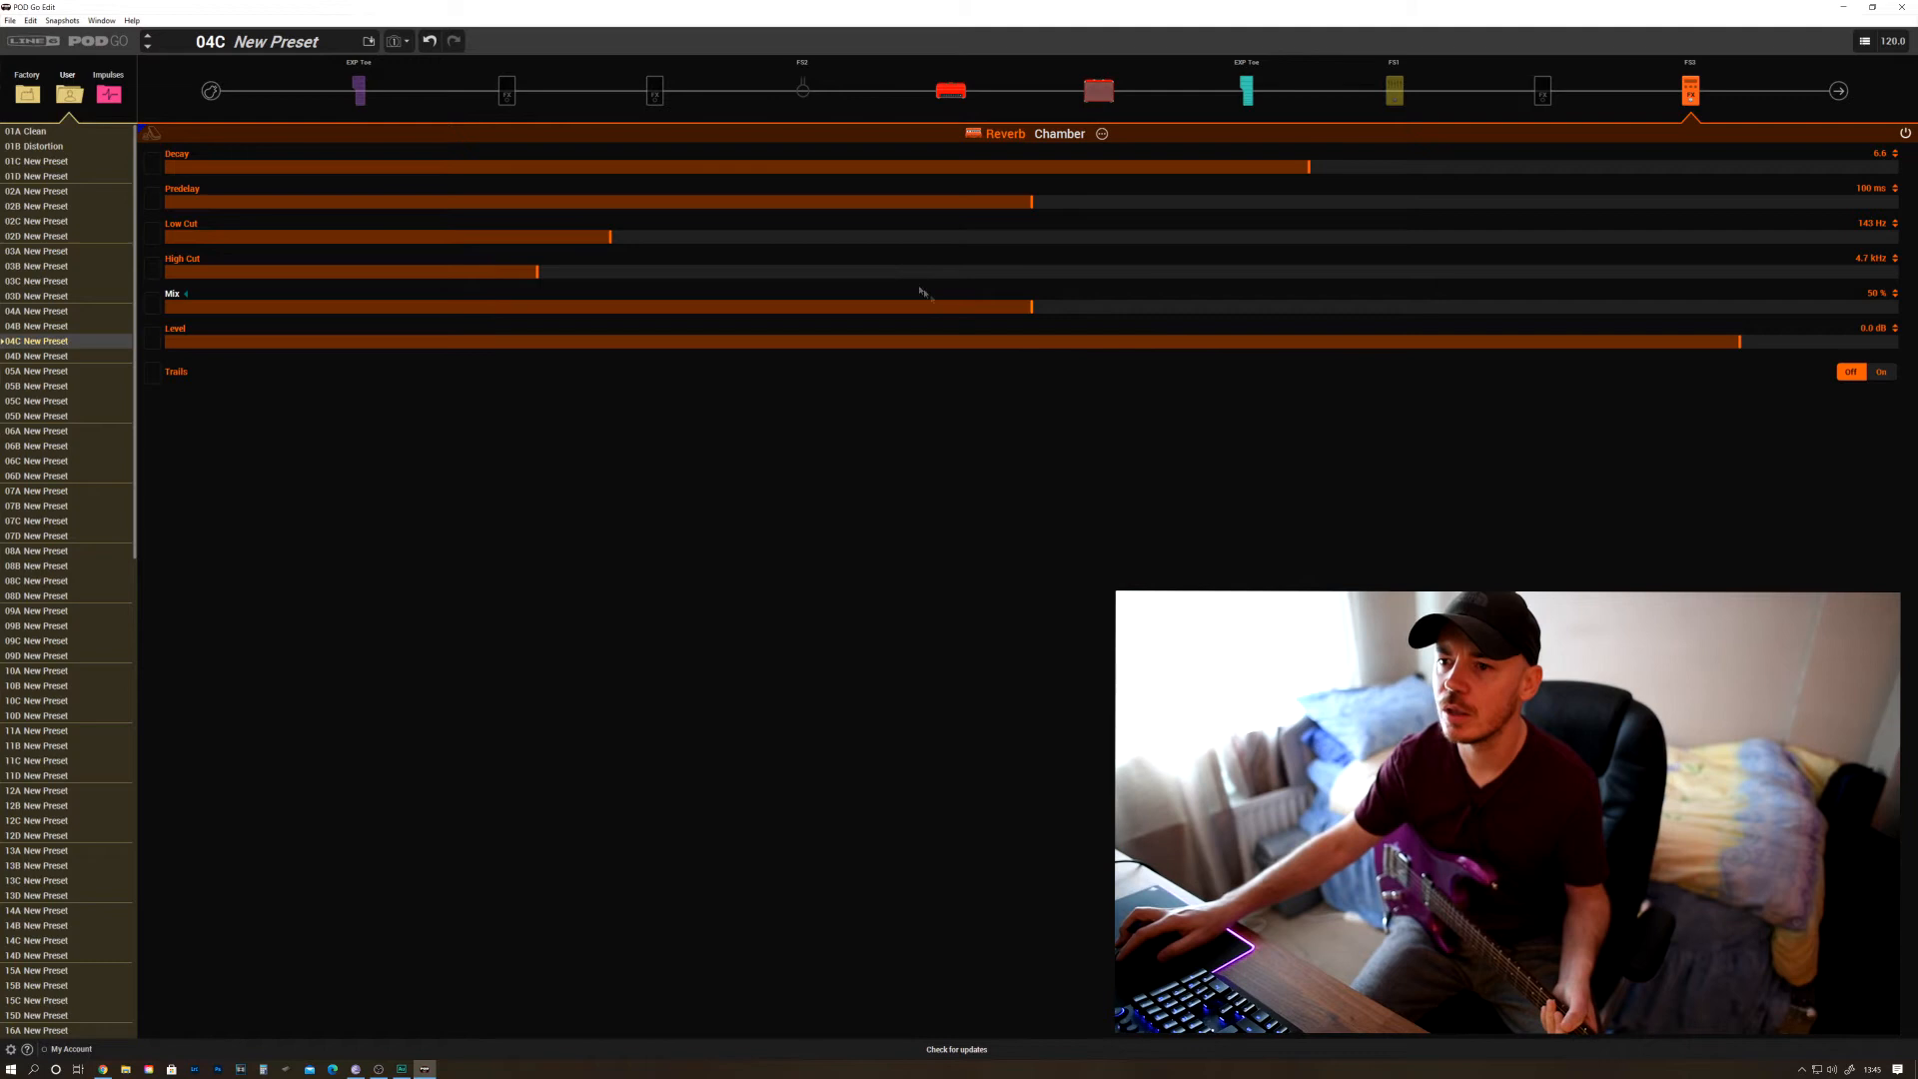
mouse_move(699, 310)
left_mouse_down()
mouse_move(534, 308)
mouse_move(638, 297)
mouse_move(702, 313)
mouse_move(686, 317)
left_mouse_up()
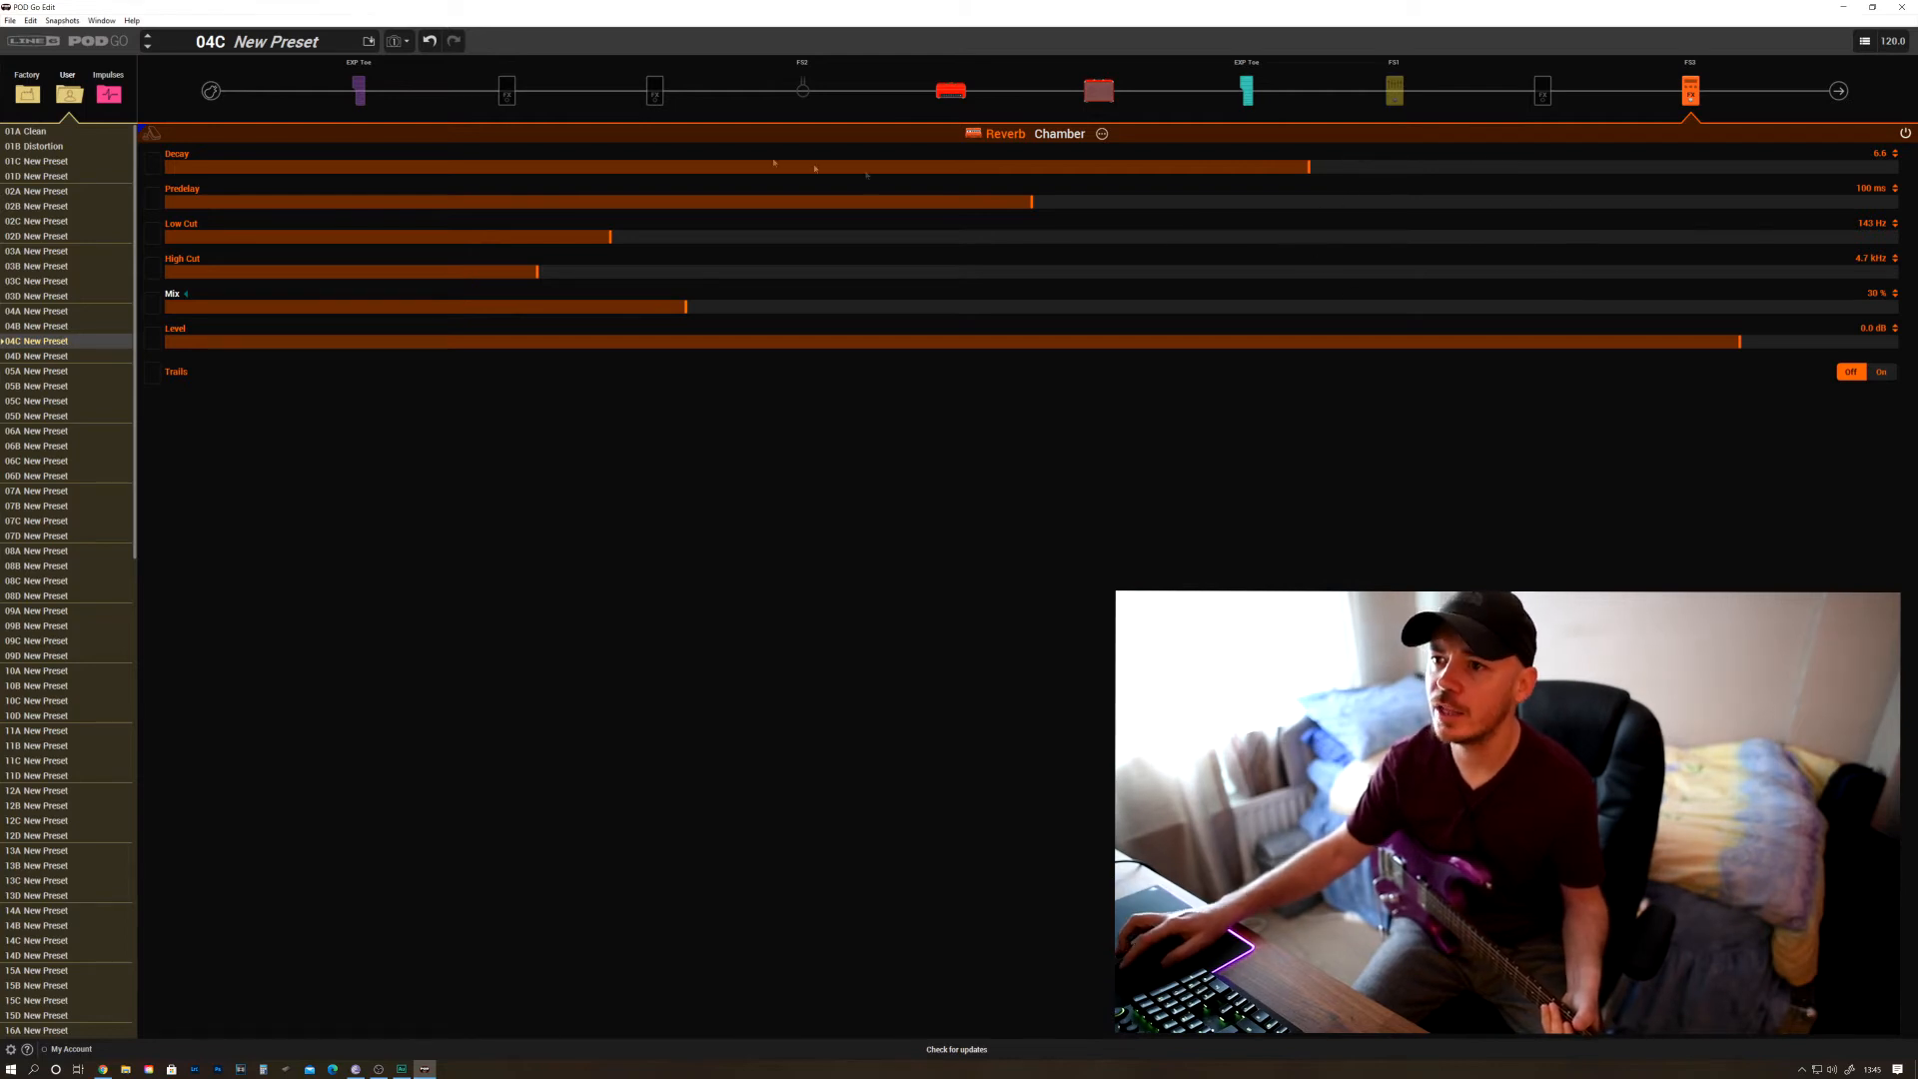
Fill the first empty slot after the wah with a dynamics effect, trying Red Squeeze and settling on LA Studio Comp
left_click(508, 91)
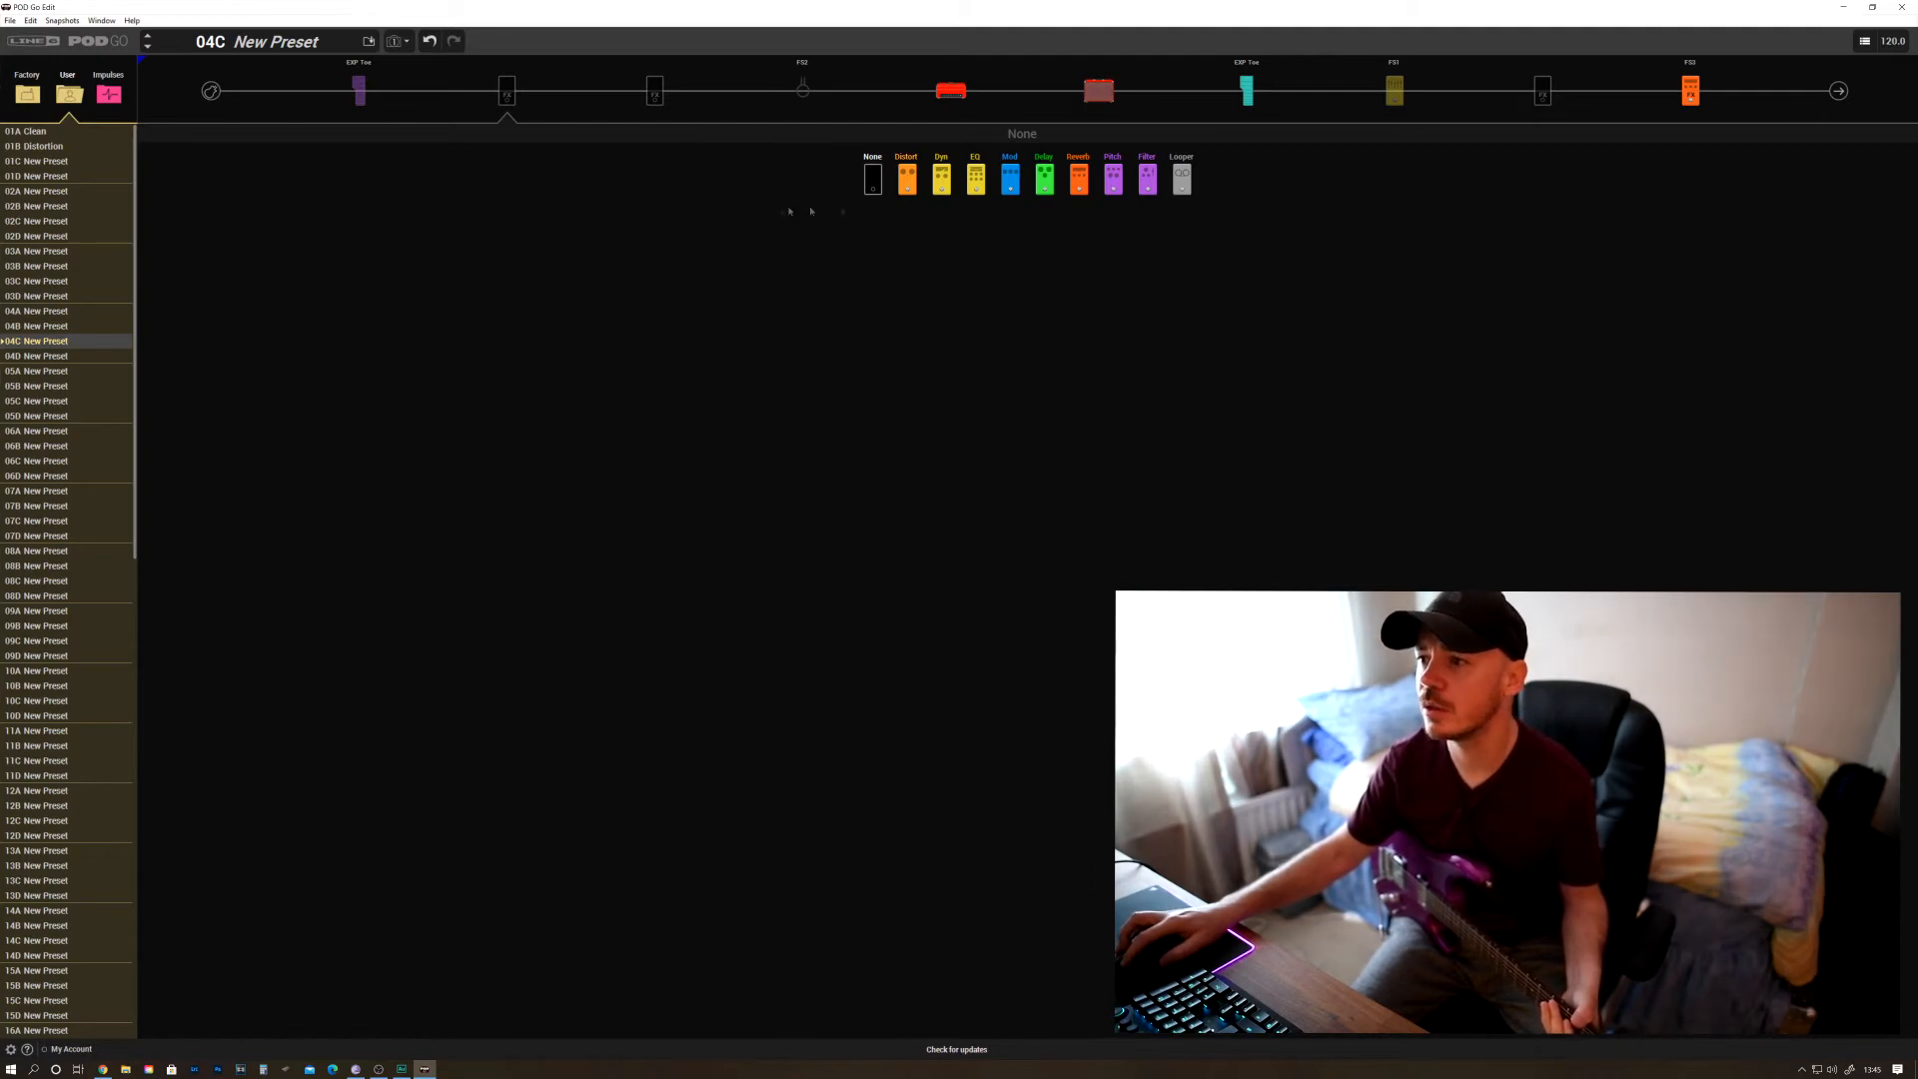
left_click(941, 178)
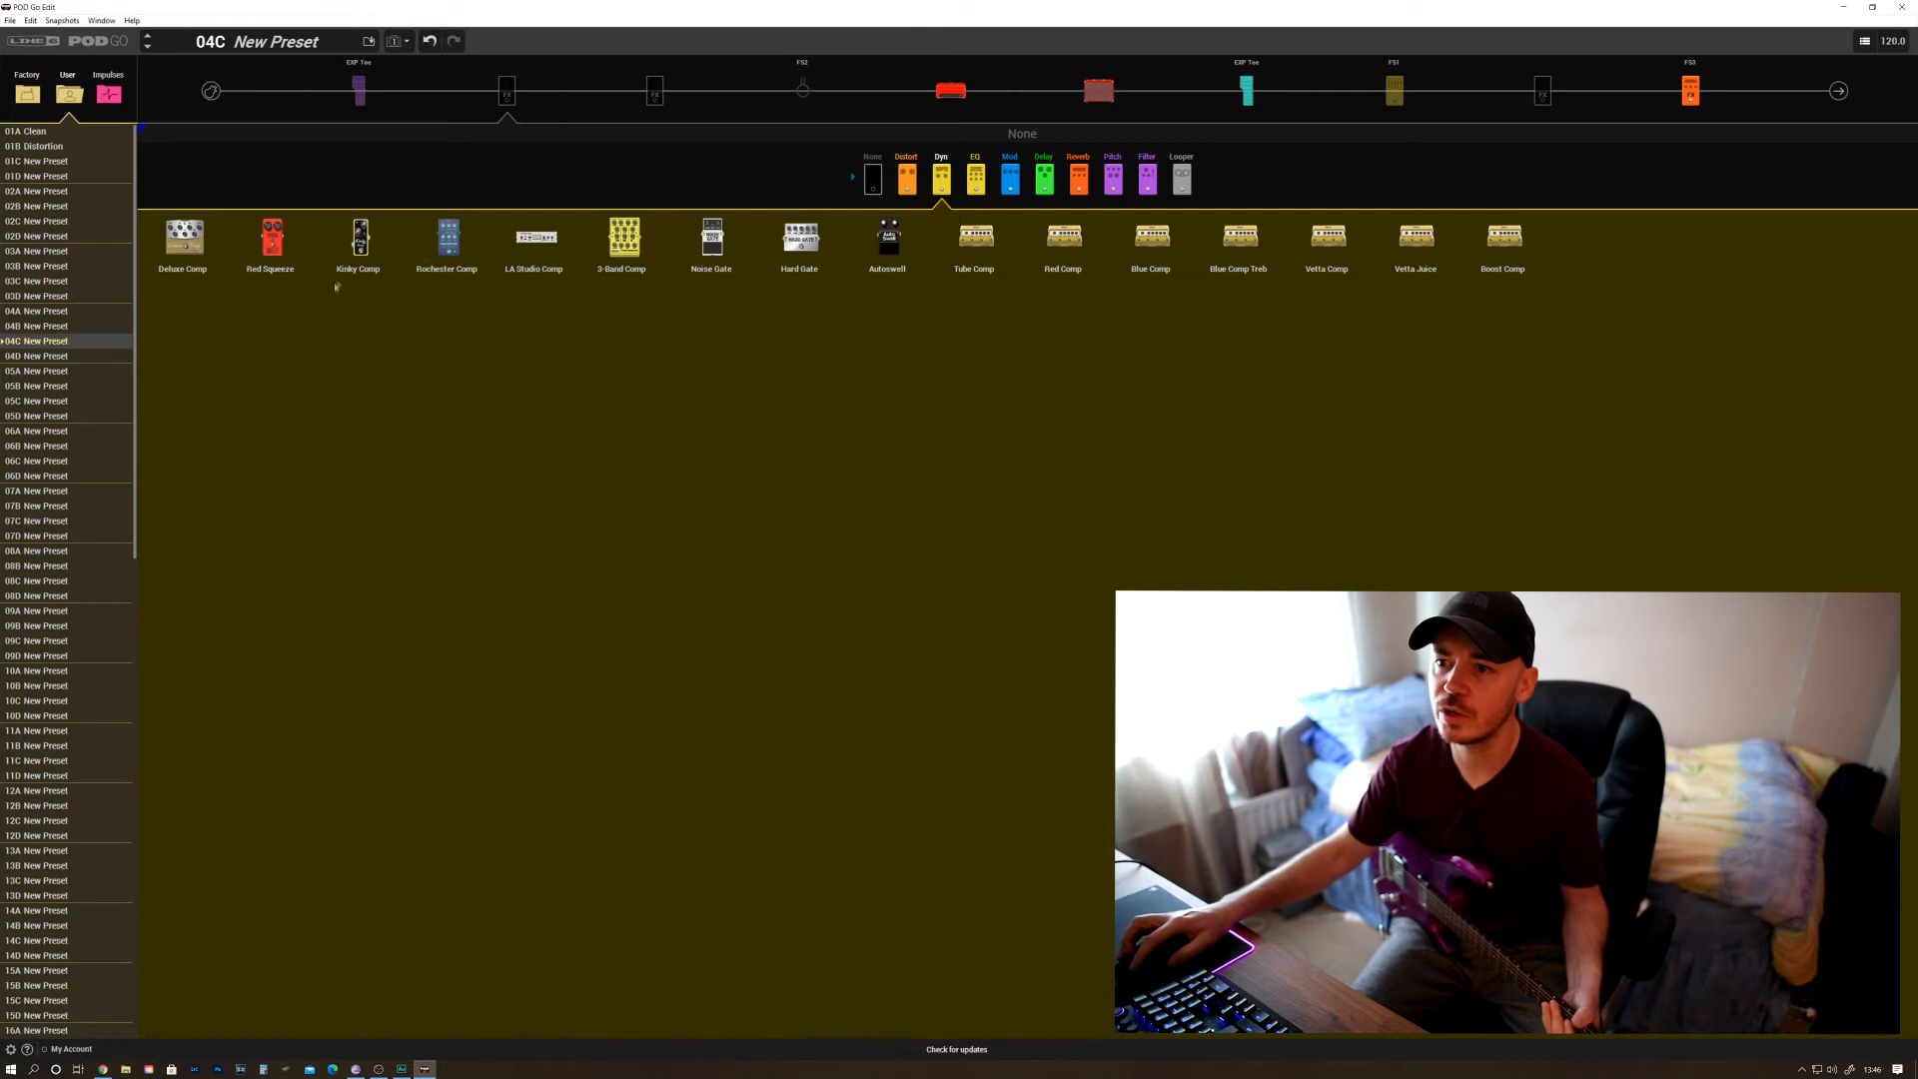
left_click(270, 239)
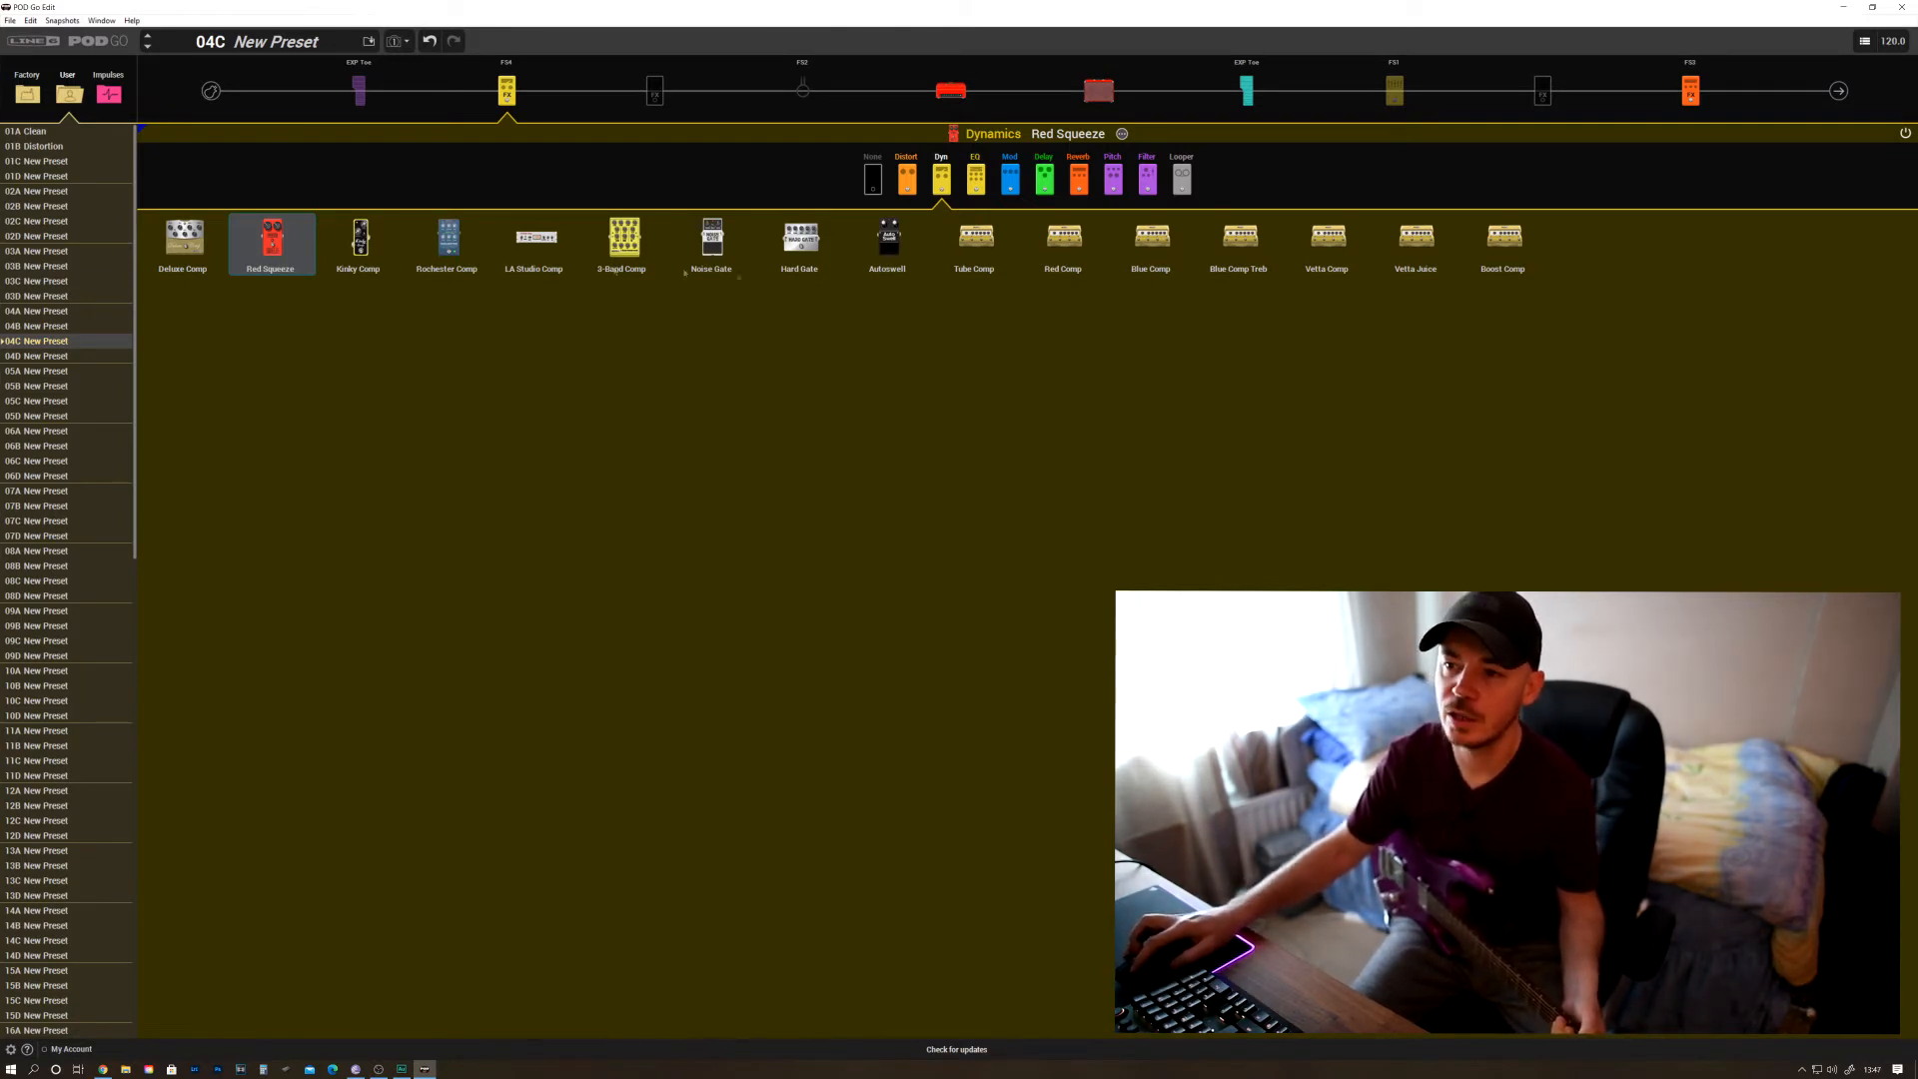
left_click(535, 239)
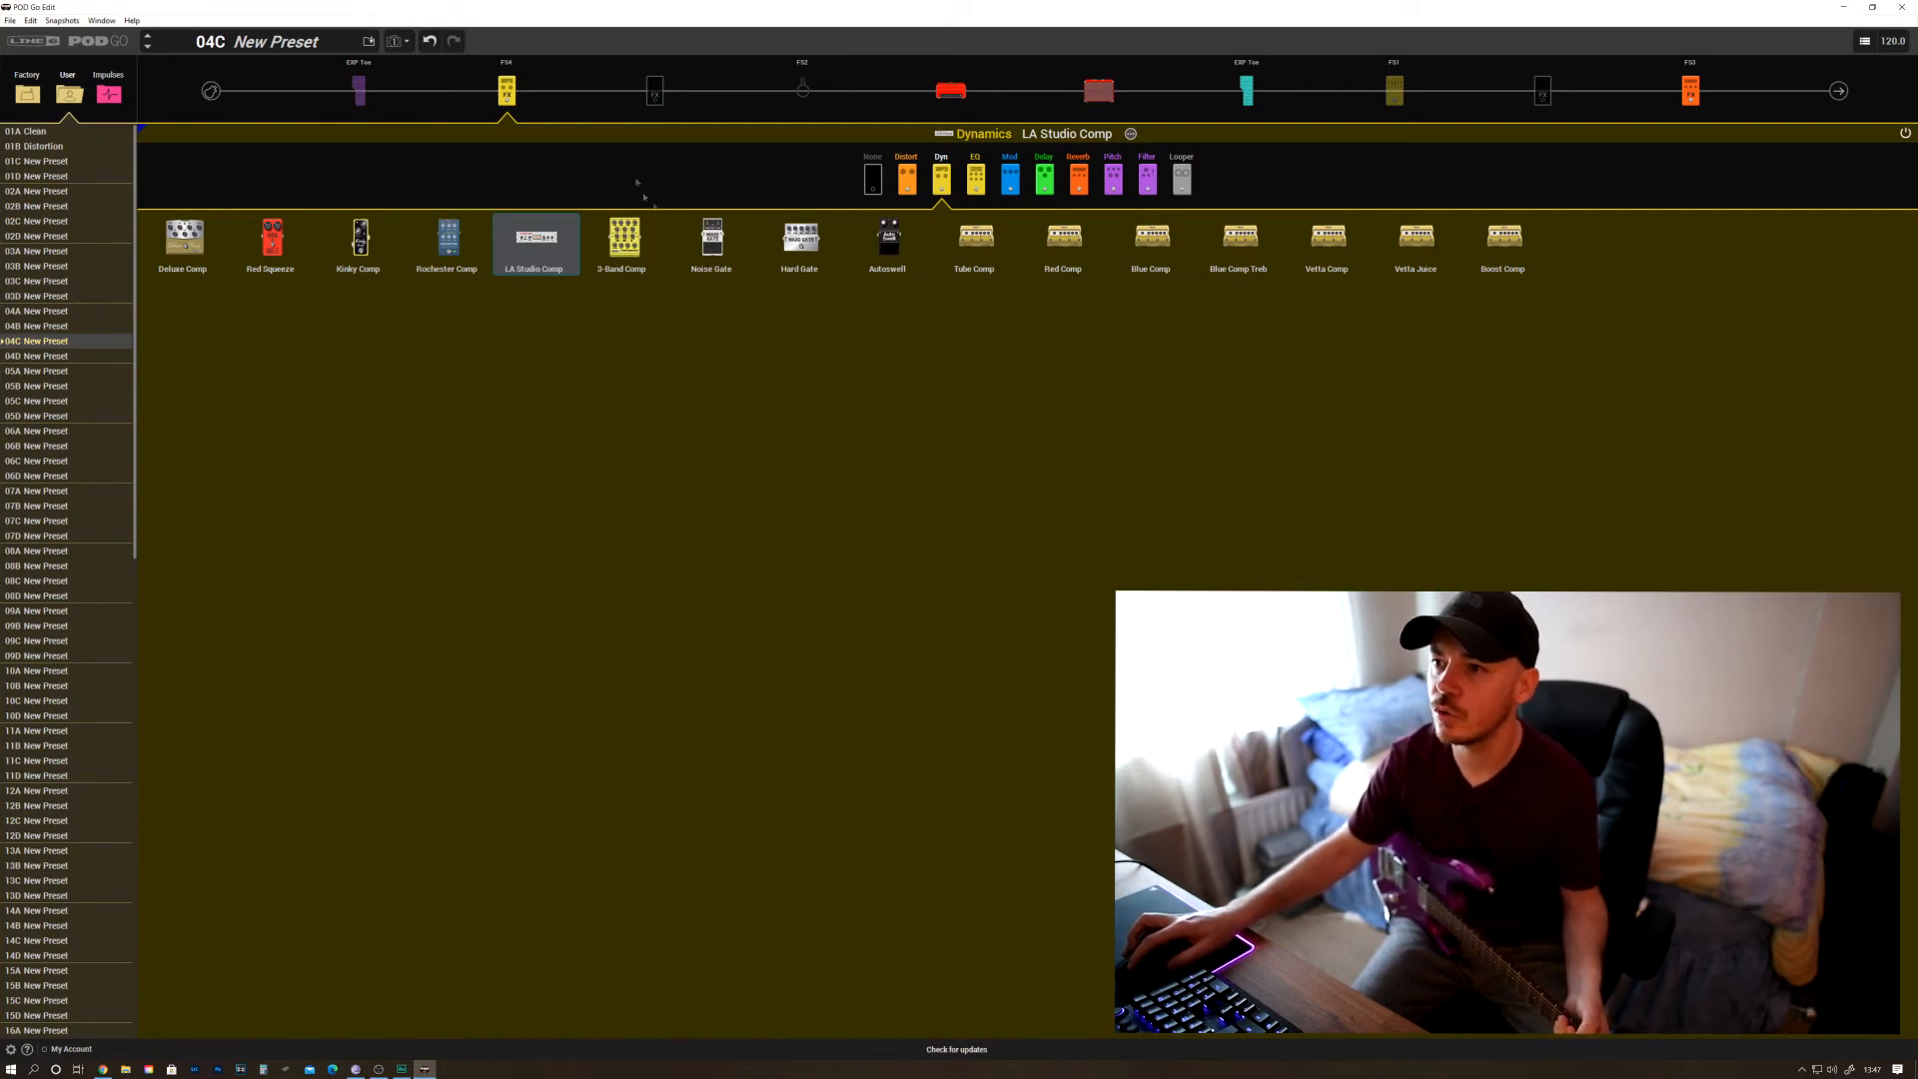
Add a Minotaur distortion to the empty slot after the compressor and open its parameters
left_click(655, 92)
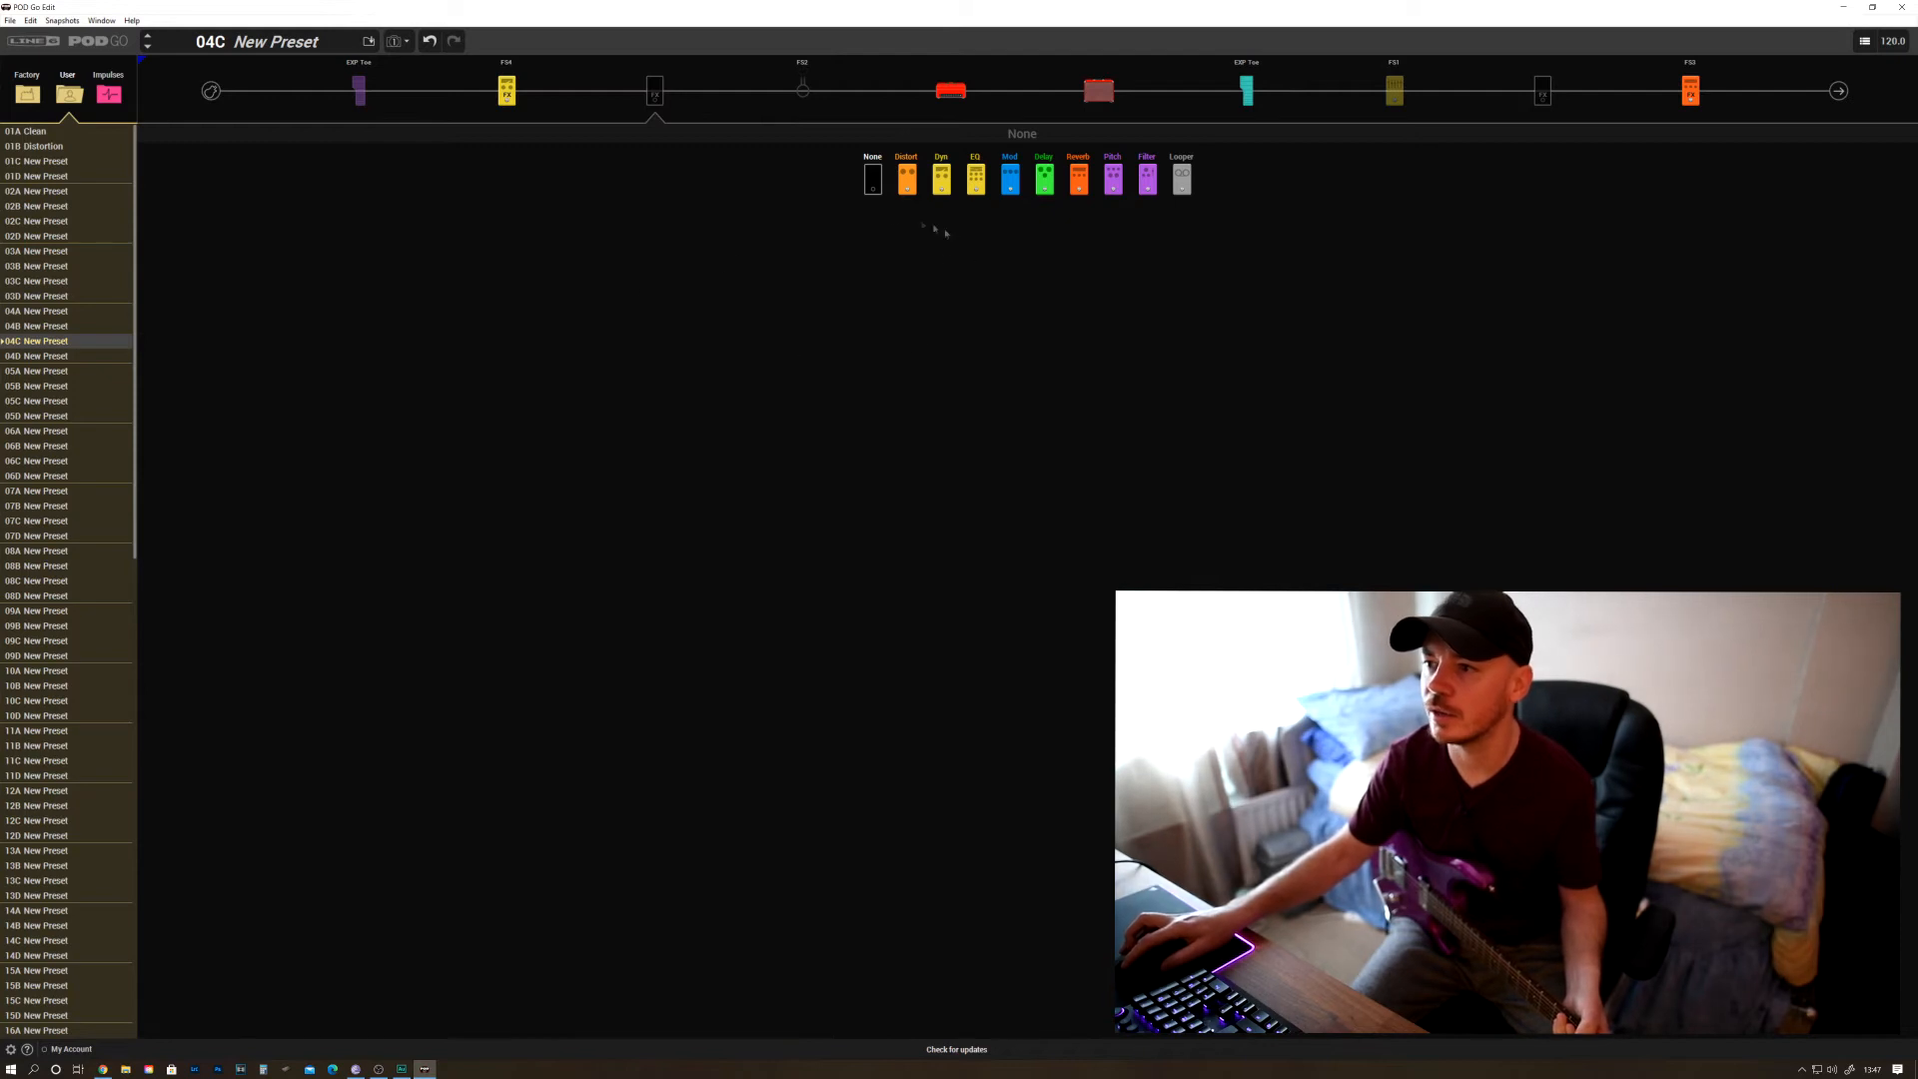
left_click(906, 179)
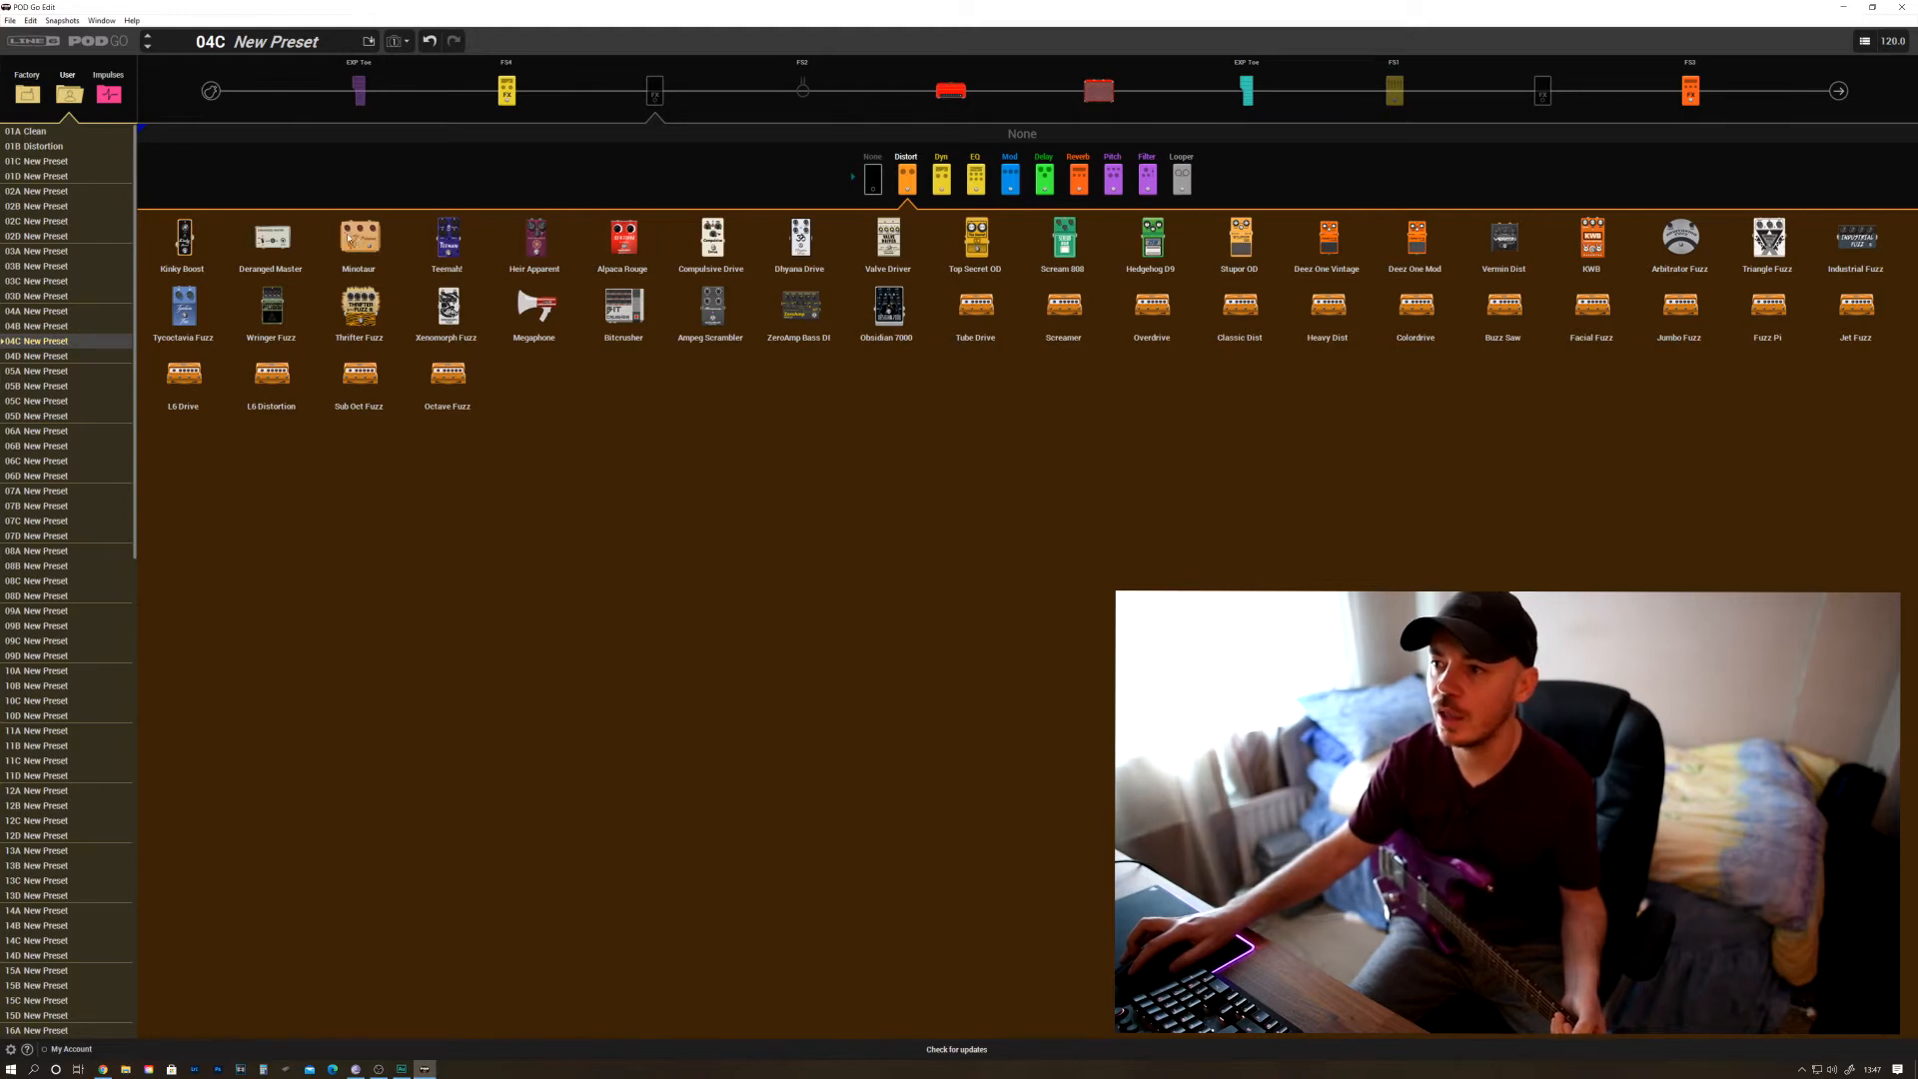
left_click(354, 234)
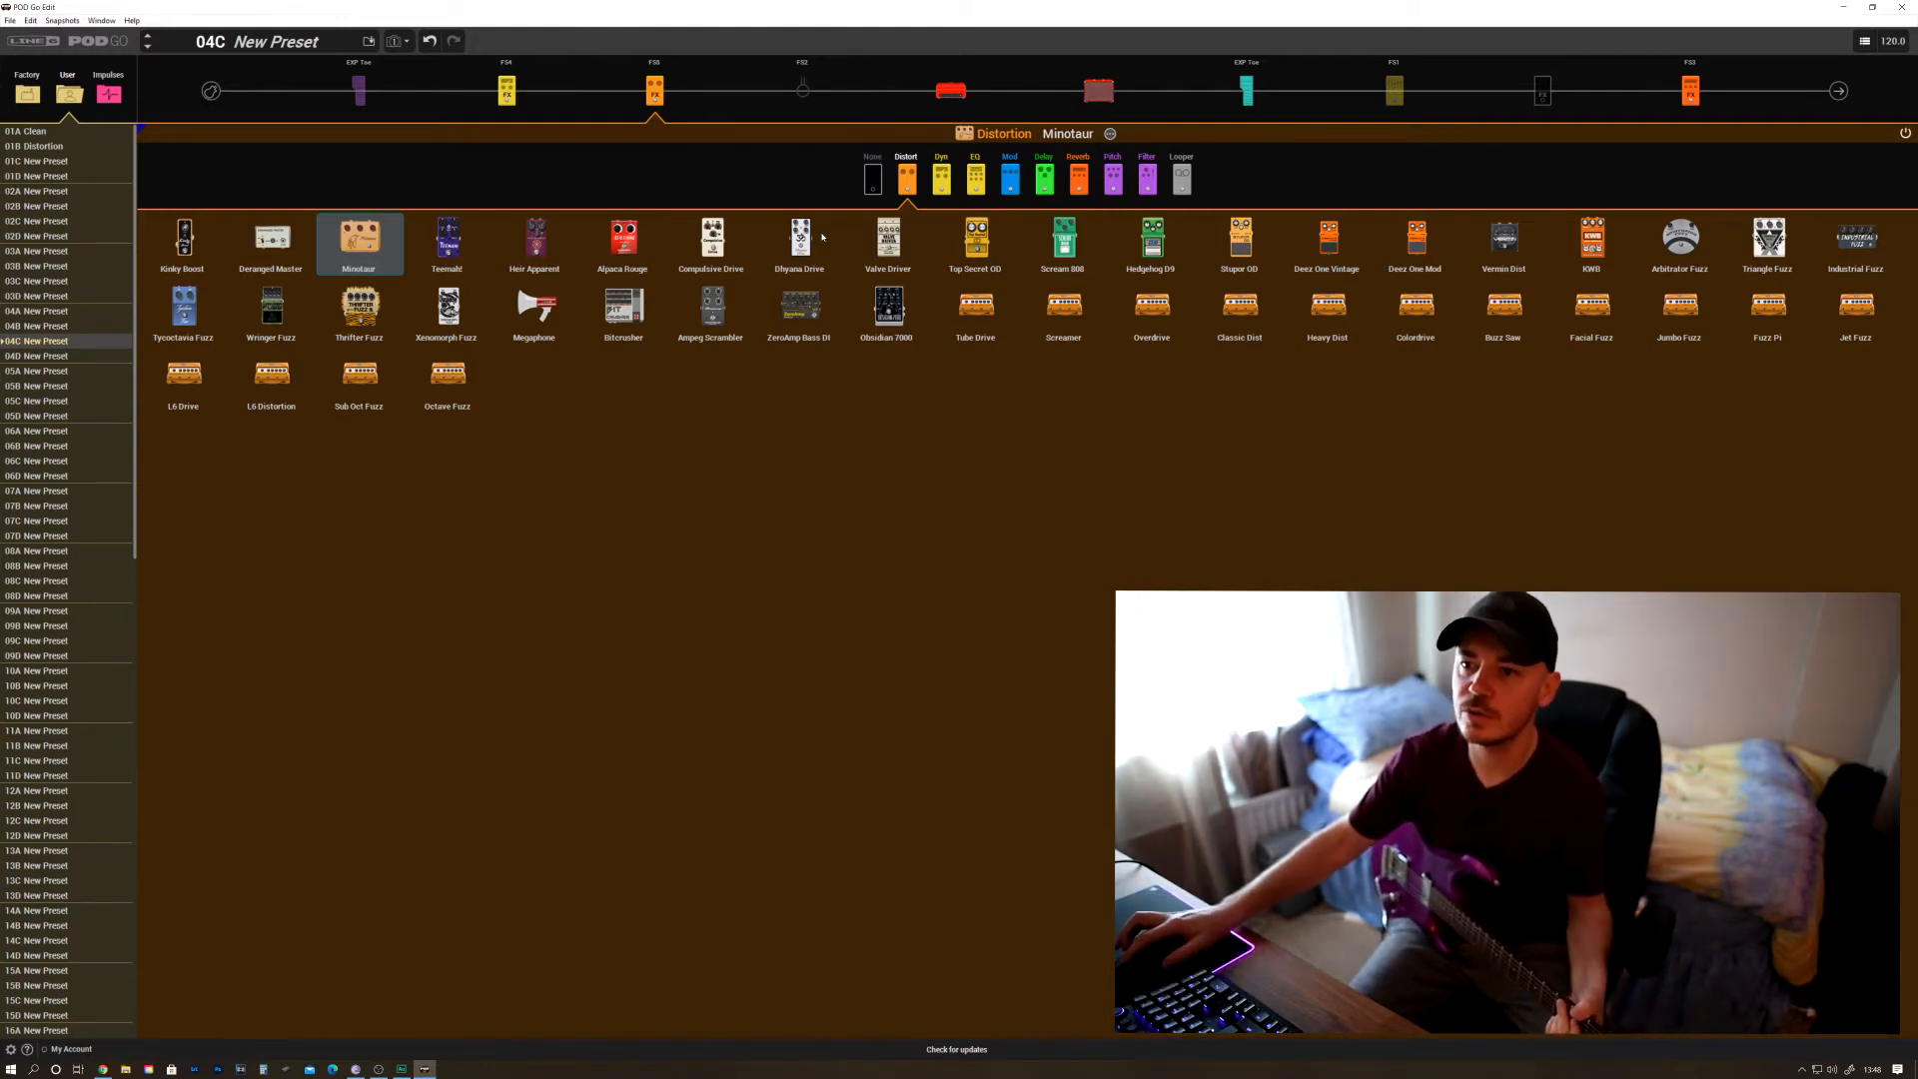
left_click(365, 240)
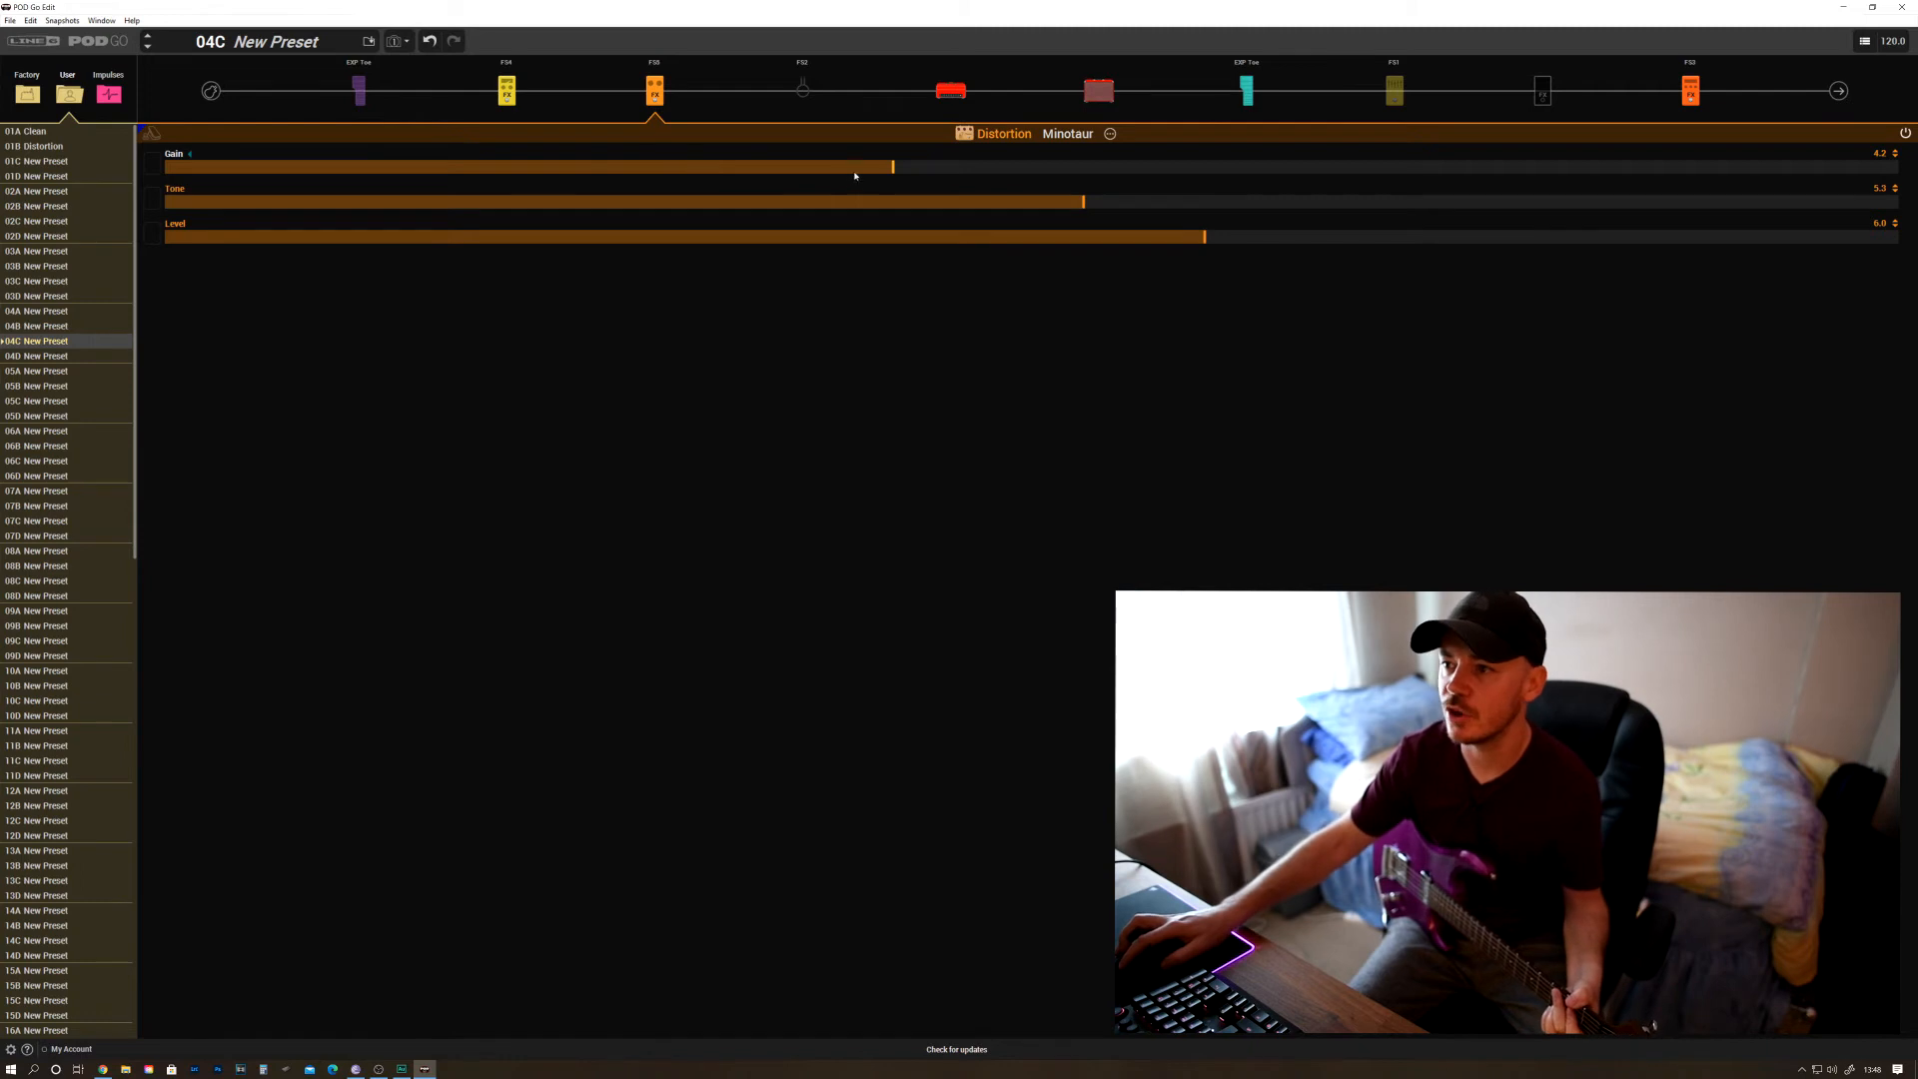
Set the Minotaur distortion's Gain to 9.0 and its Level to 7.5
left_click_drag(853, 175, 1726, 177)
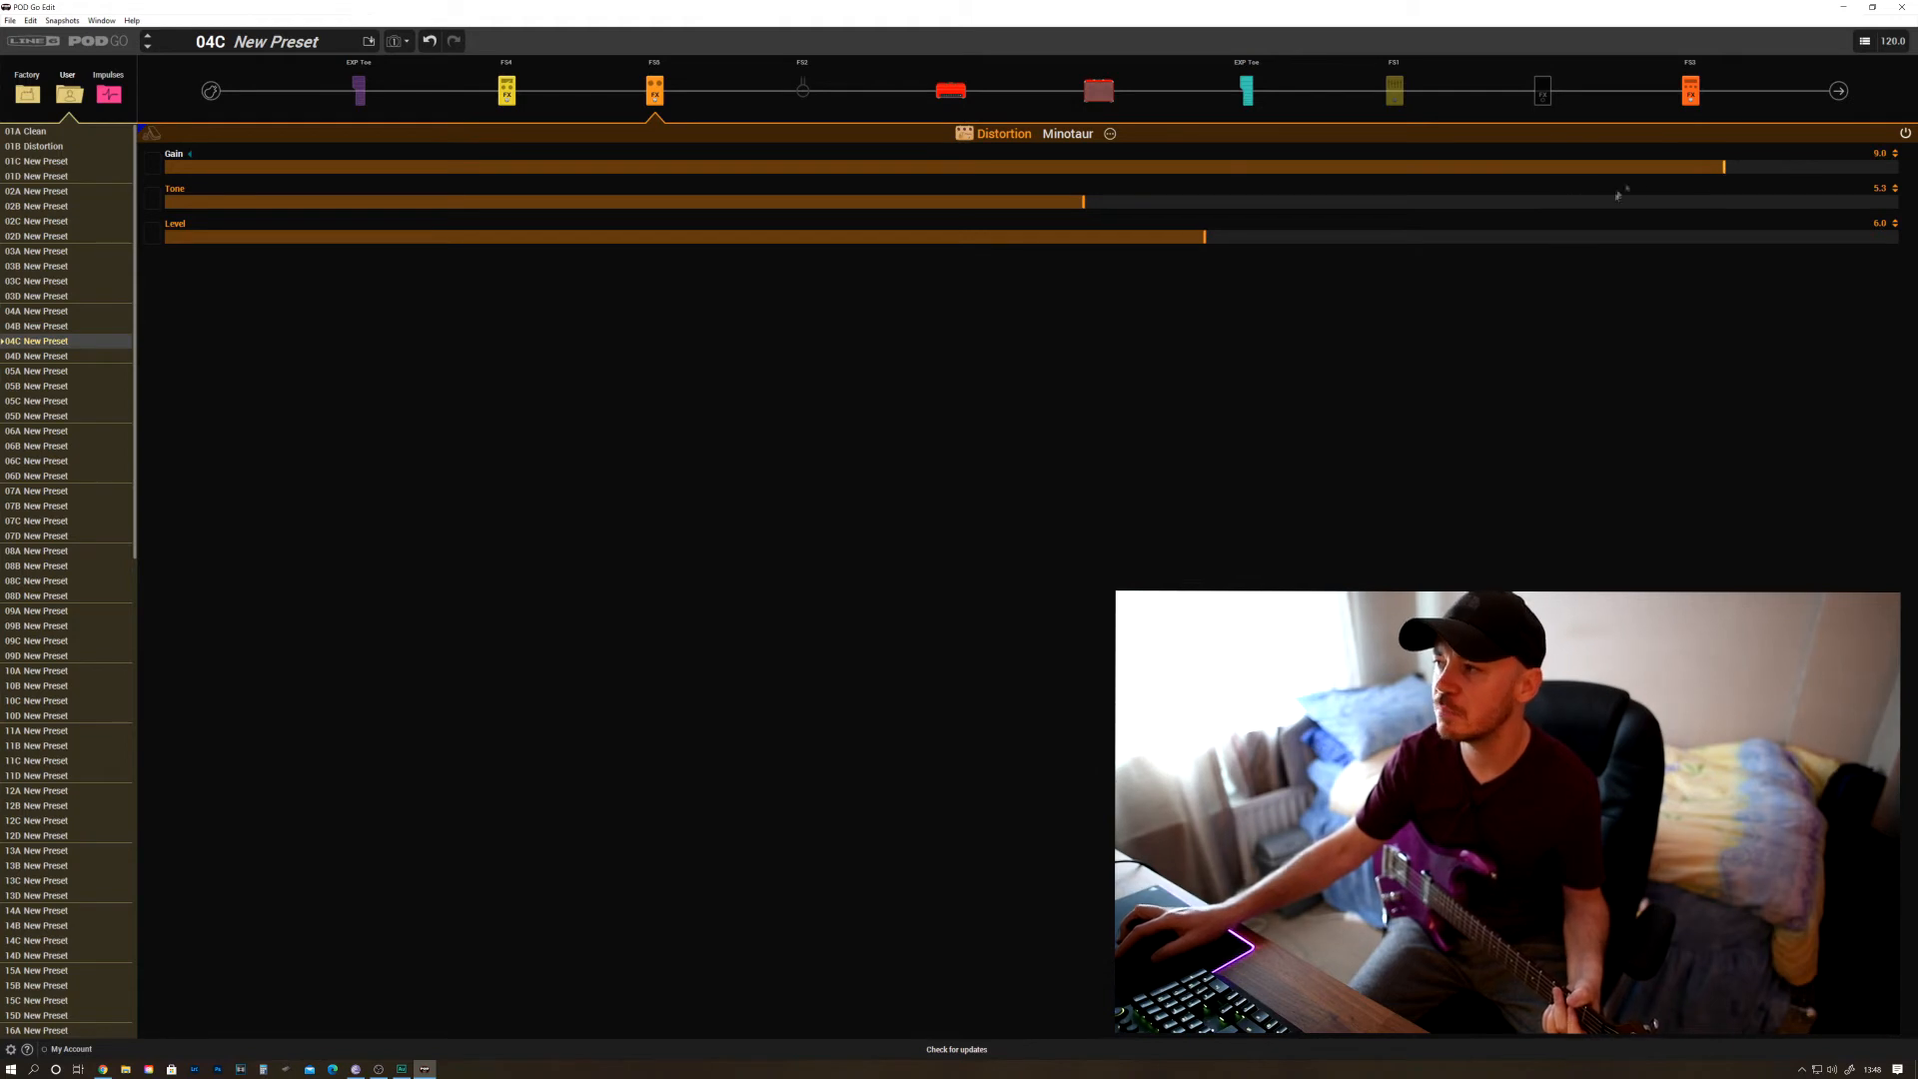
left_click_drag(1191, 238, 1457, 258)
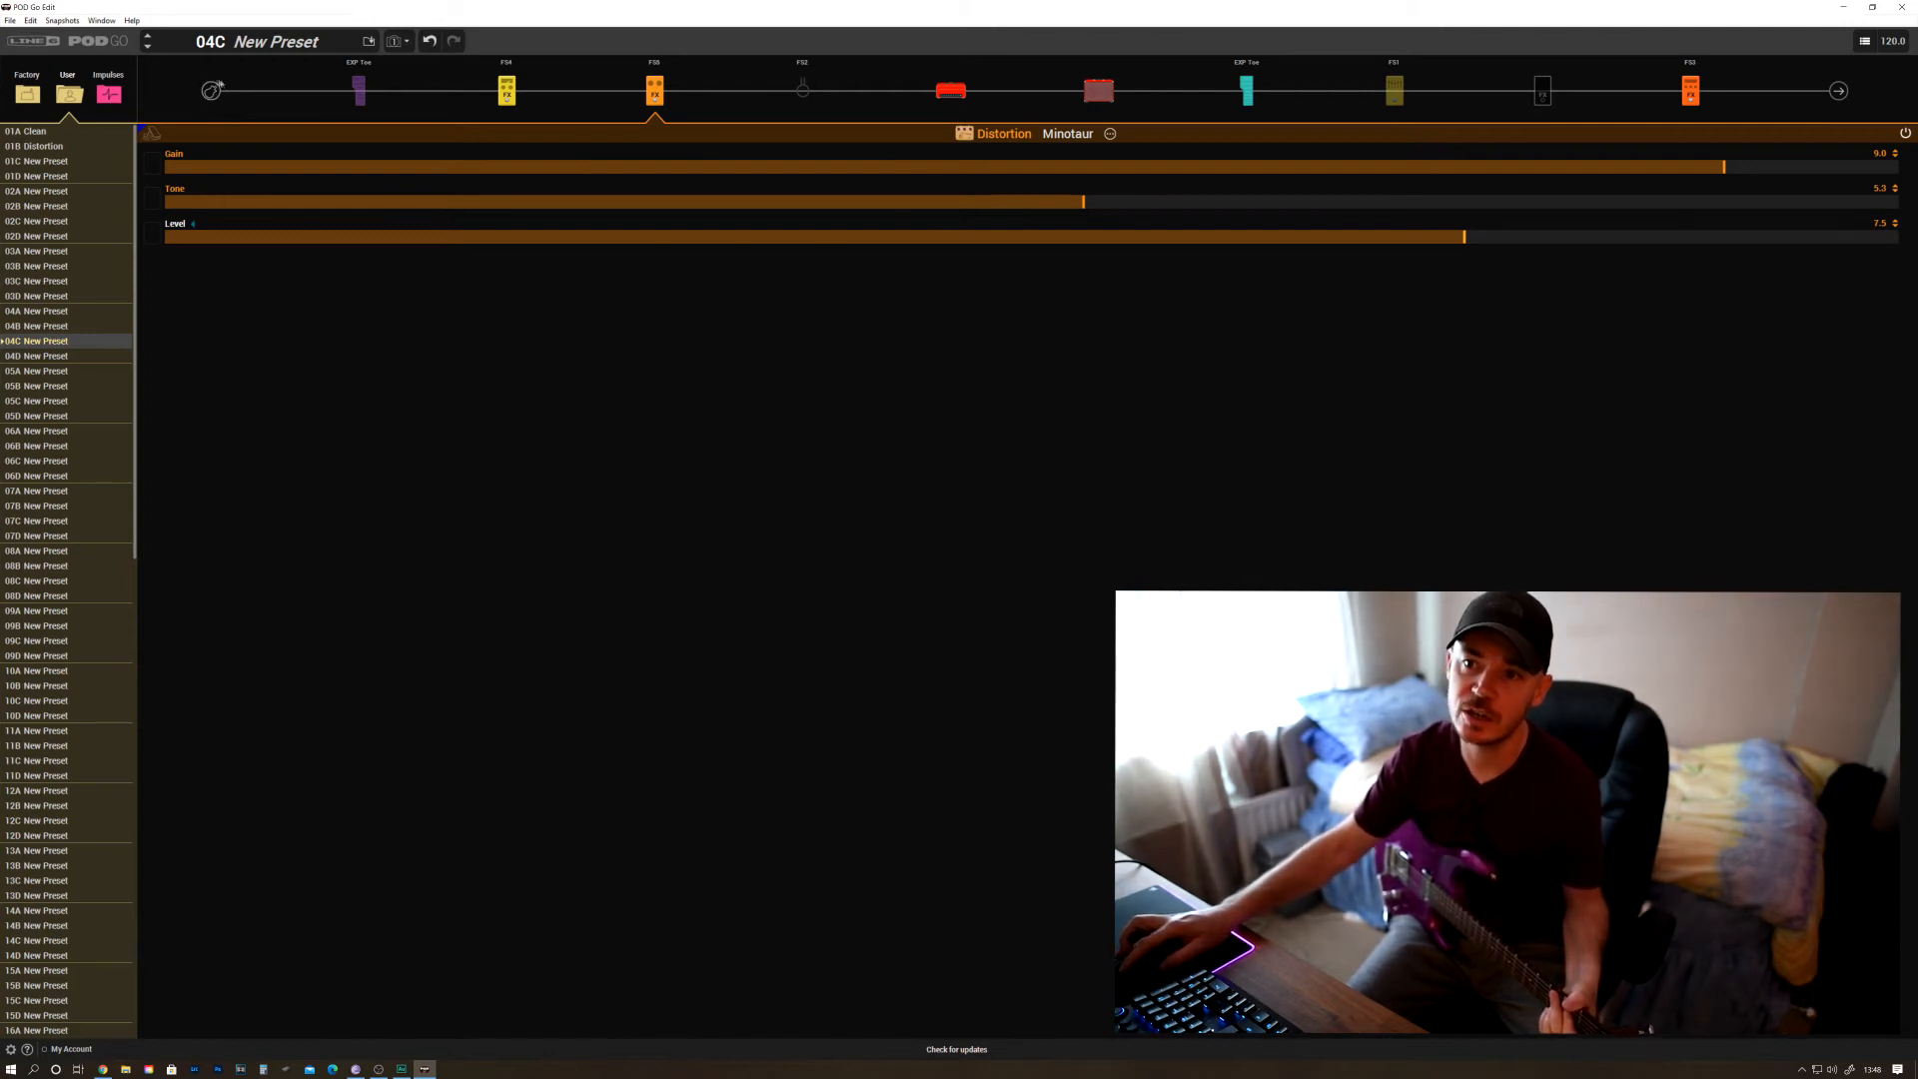
Turn on the Input Gate in the guitar input block at the start of the signal chain
left_click(211, 93)
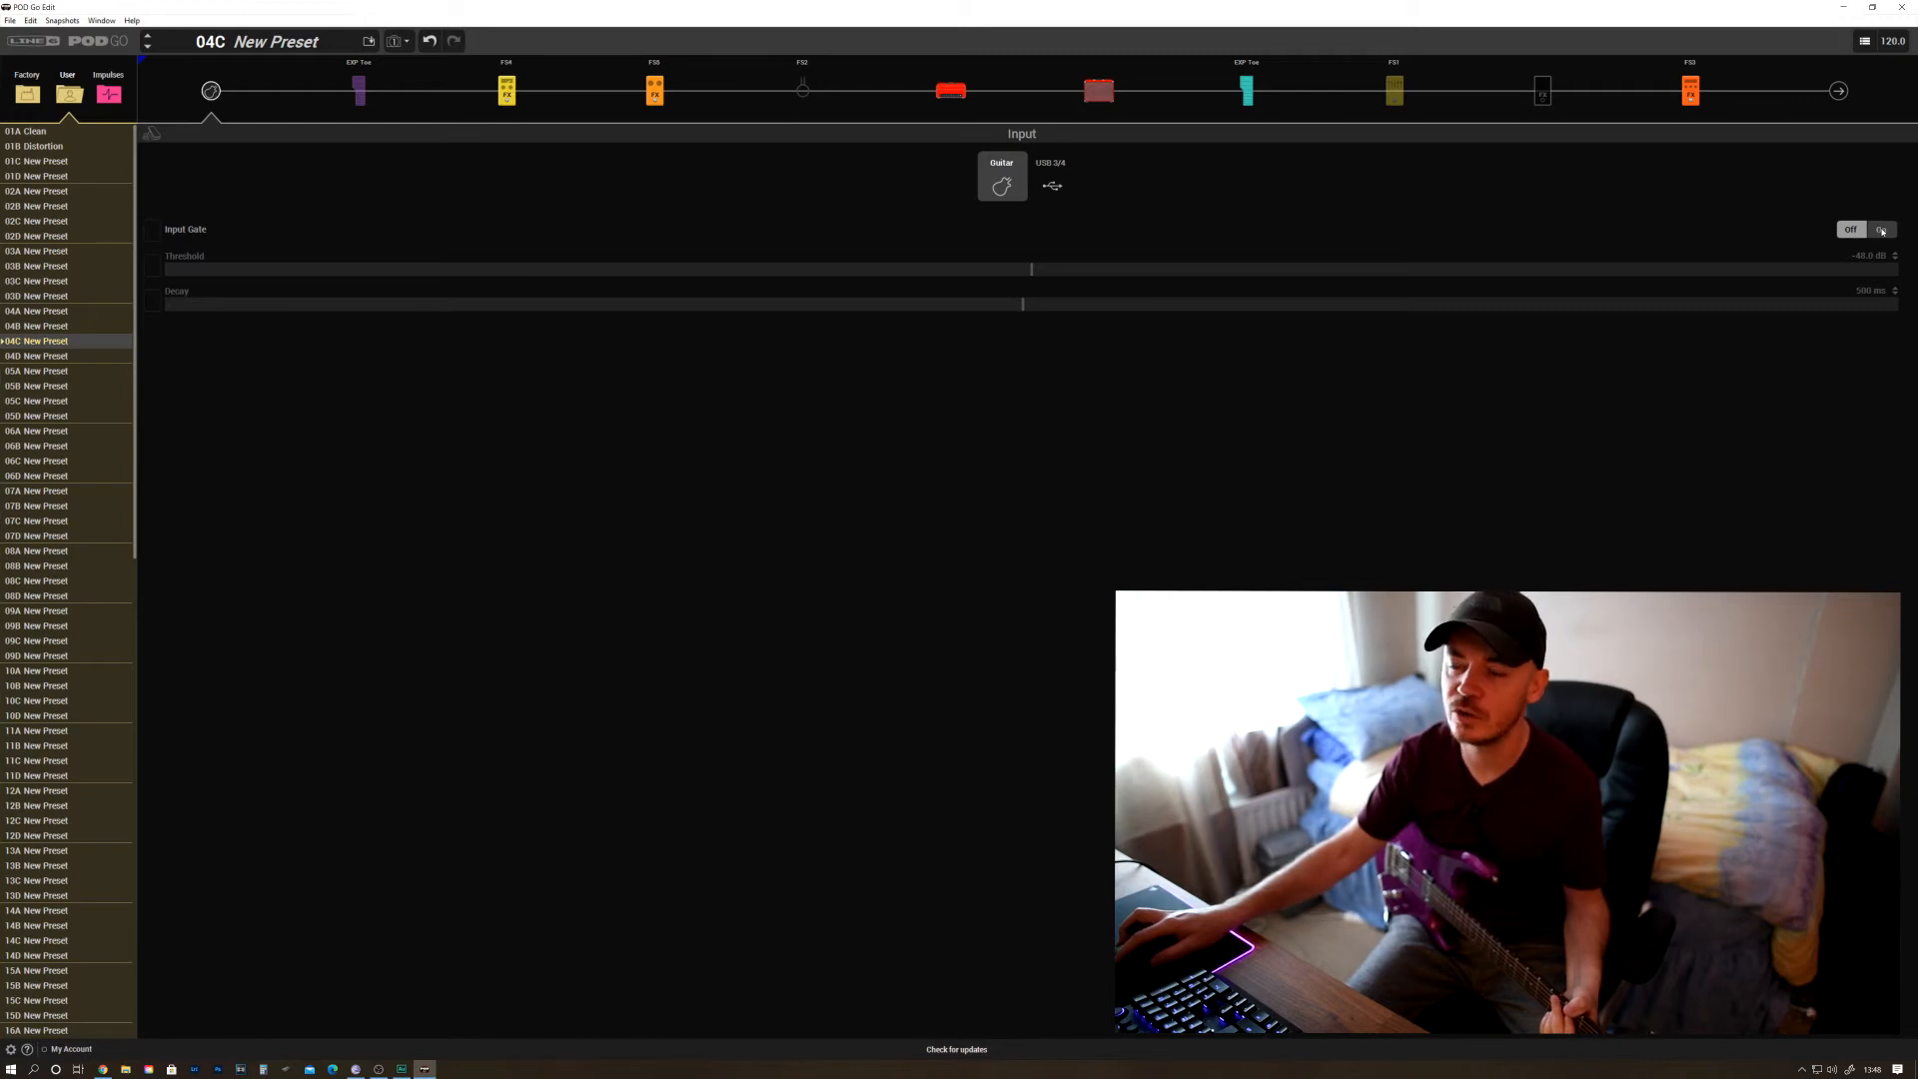
left_click(1882, 231)
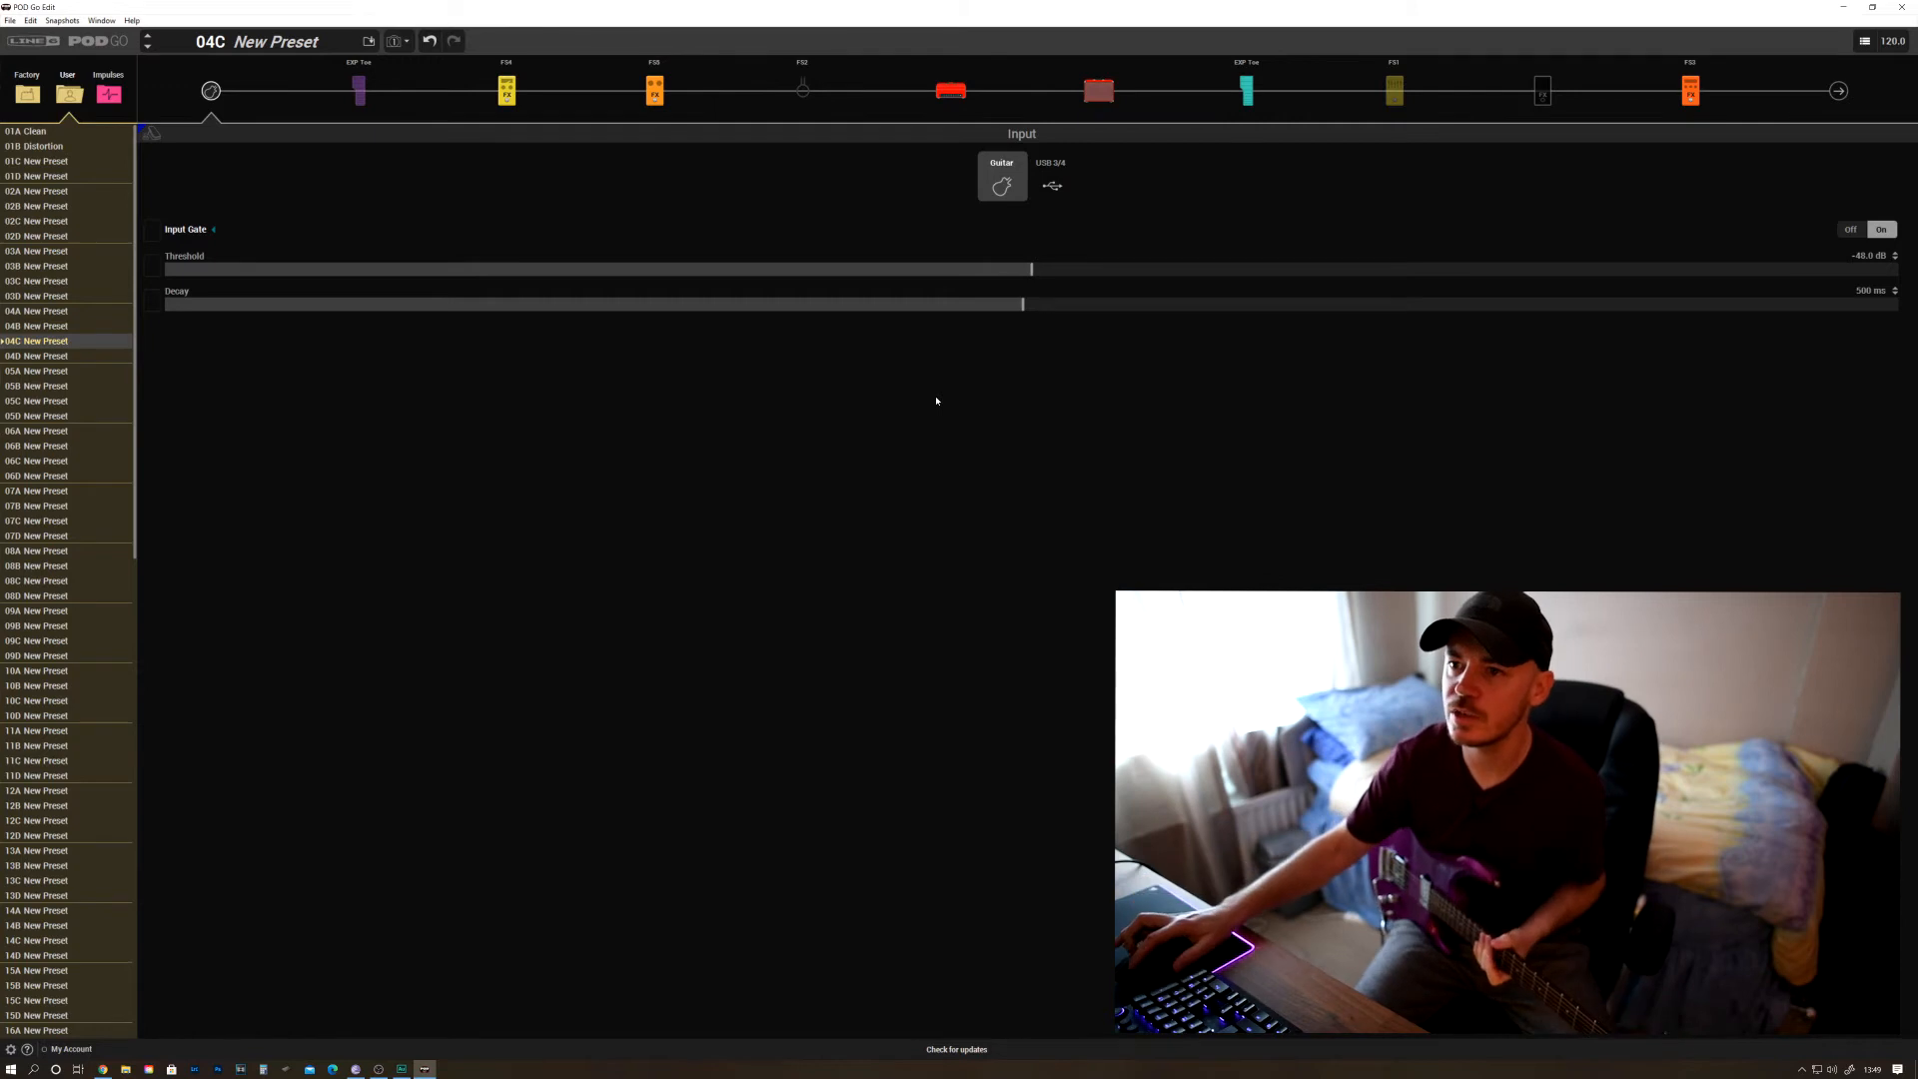
Set the Interstate Zed amp's Drive to 6.5
left_click(974, 96)
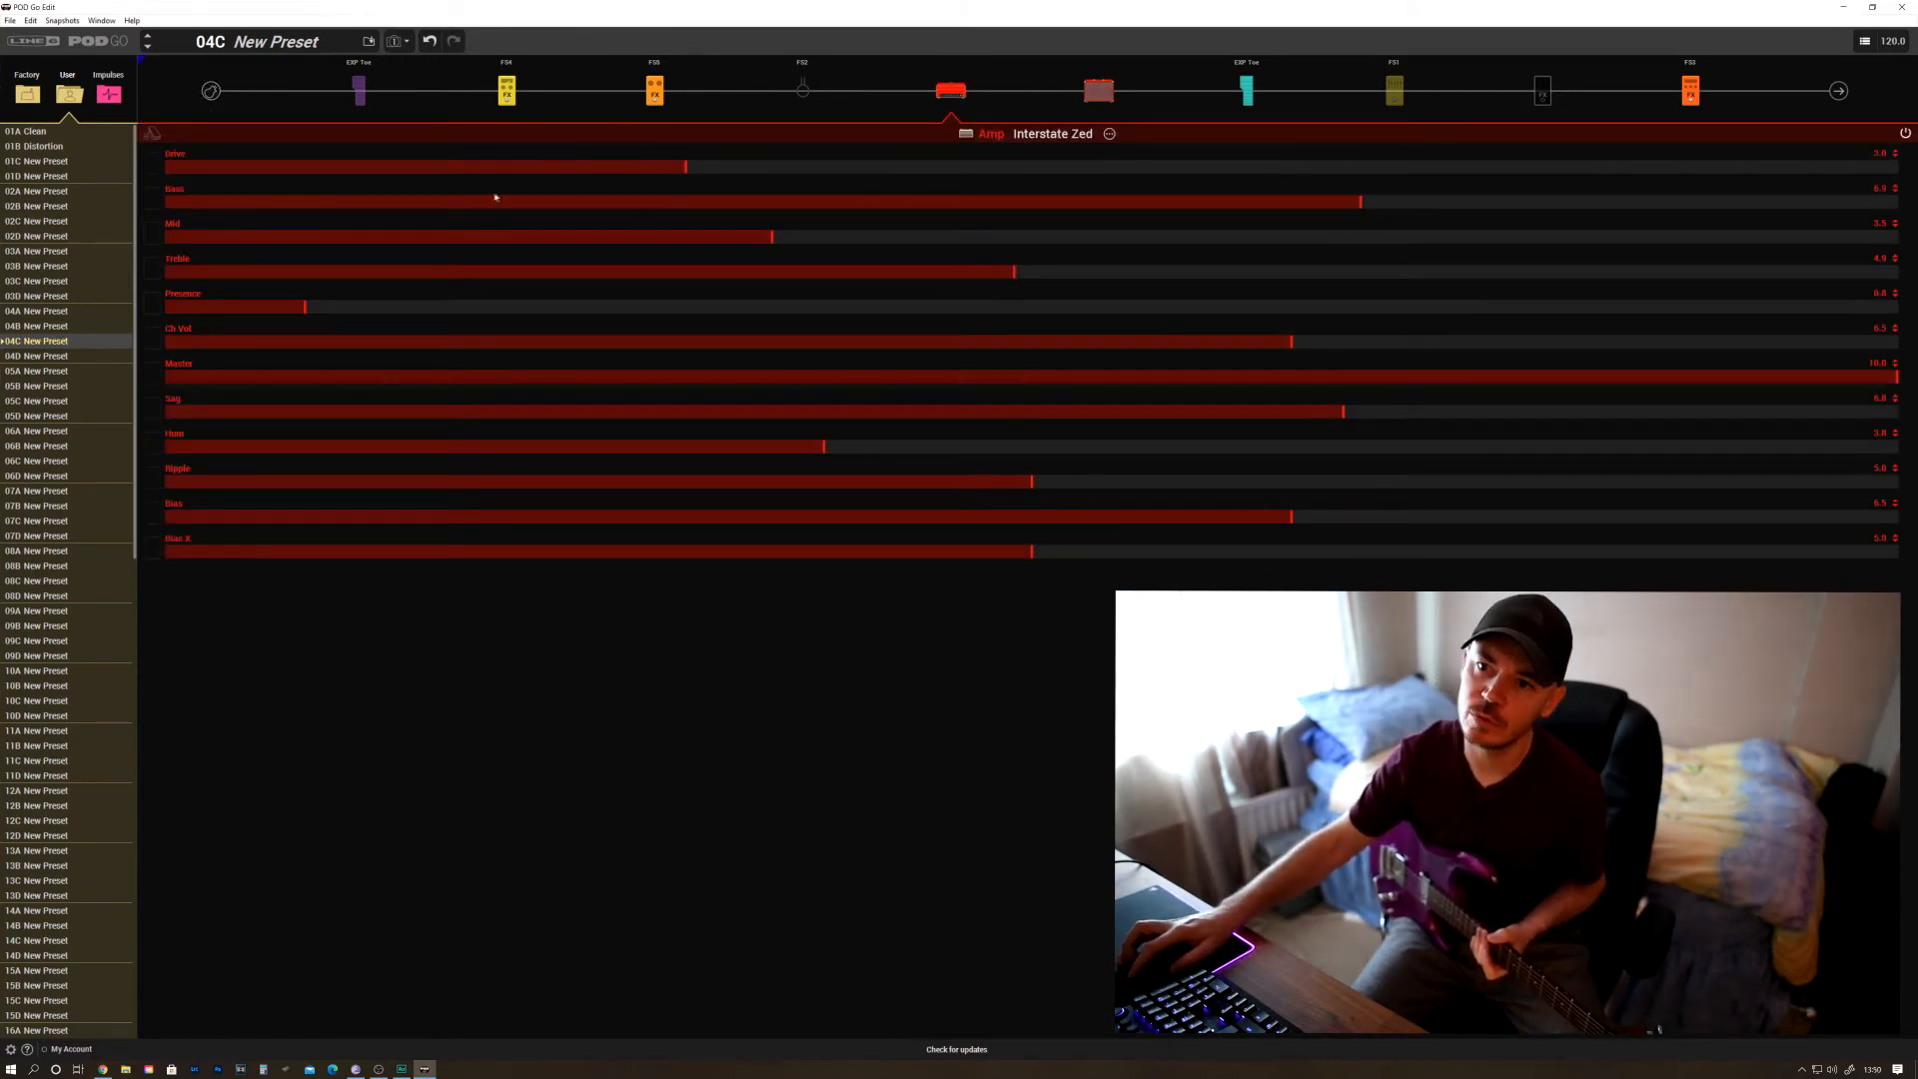
left_click_drag(653, 168, 1297, 170)
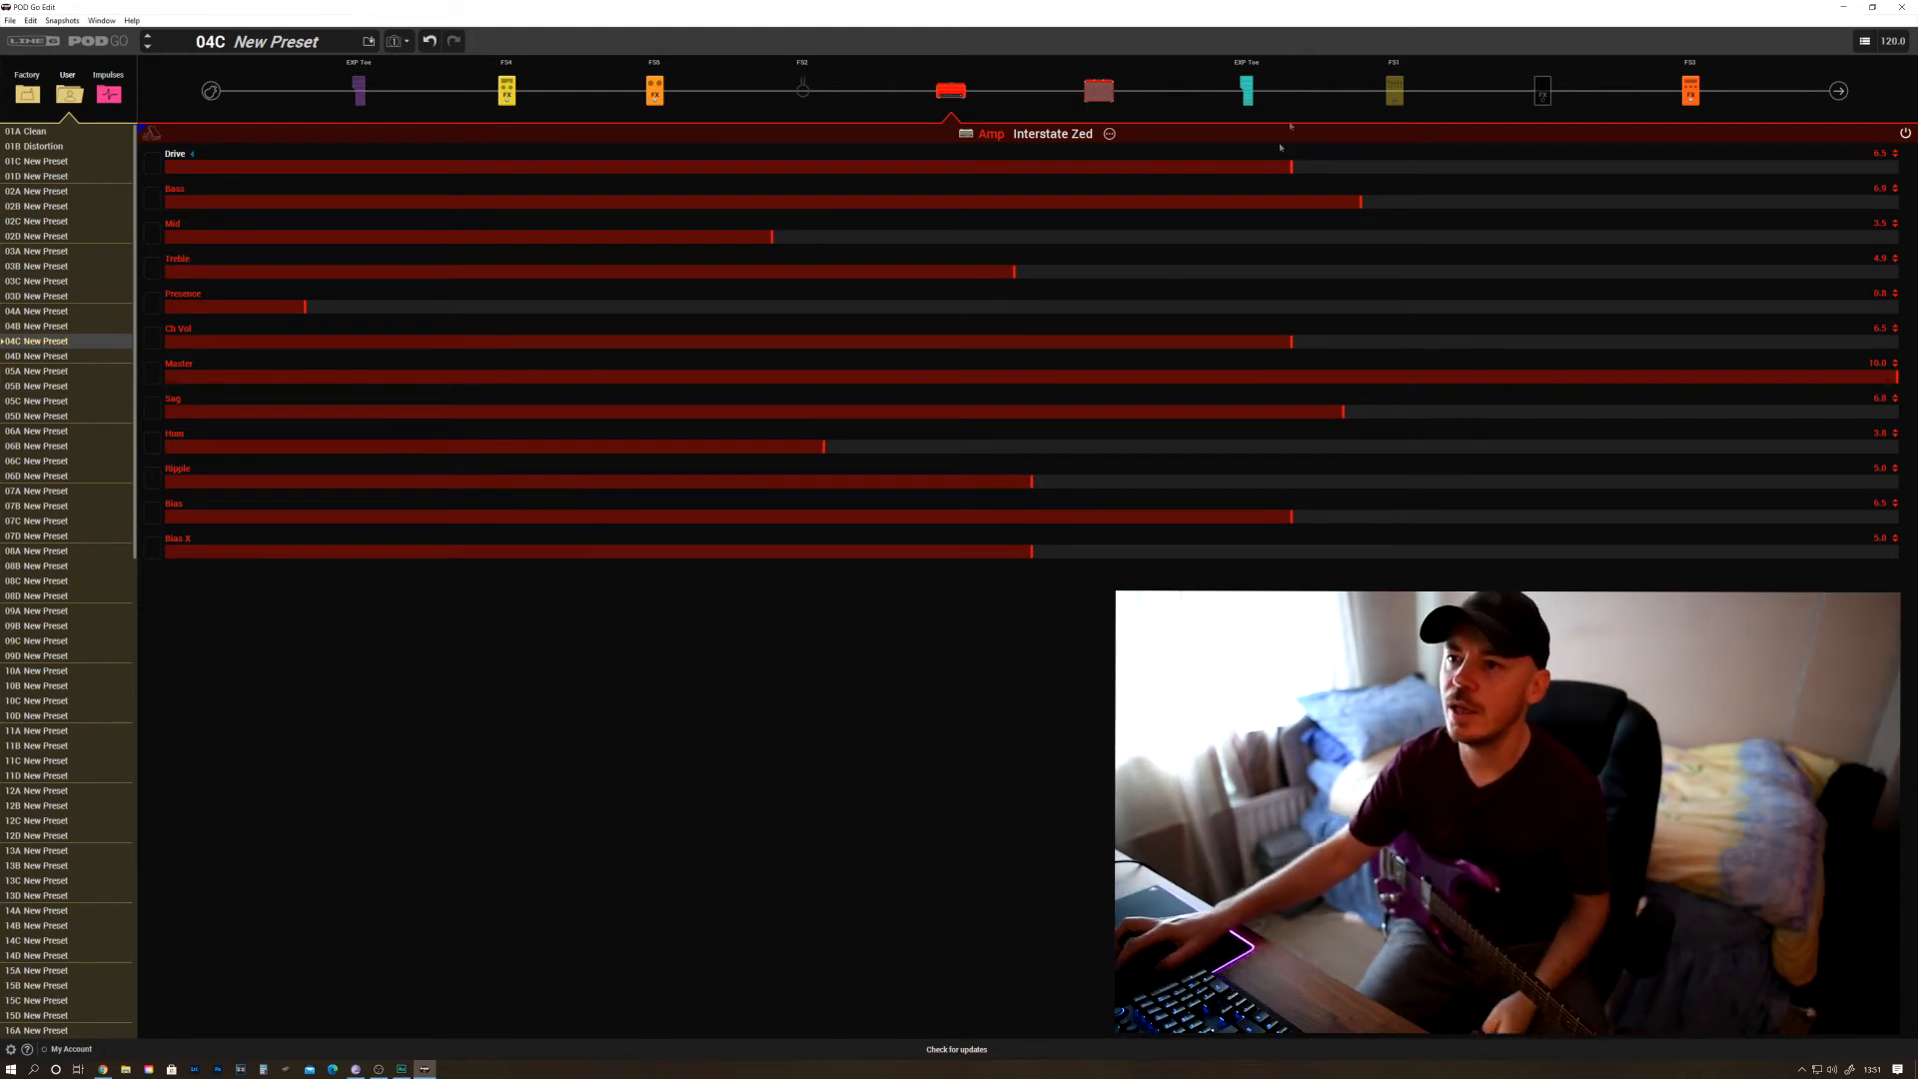
mouse_move(664, 106)
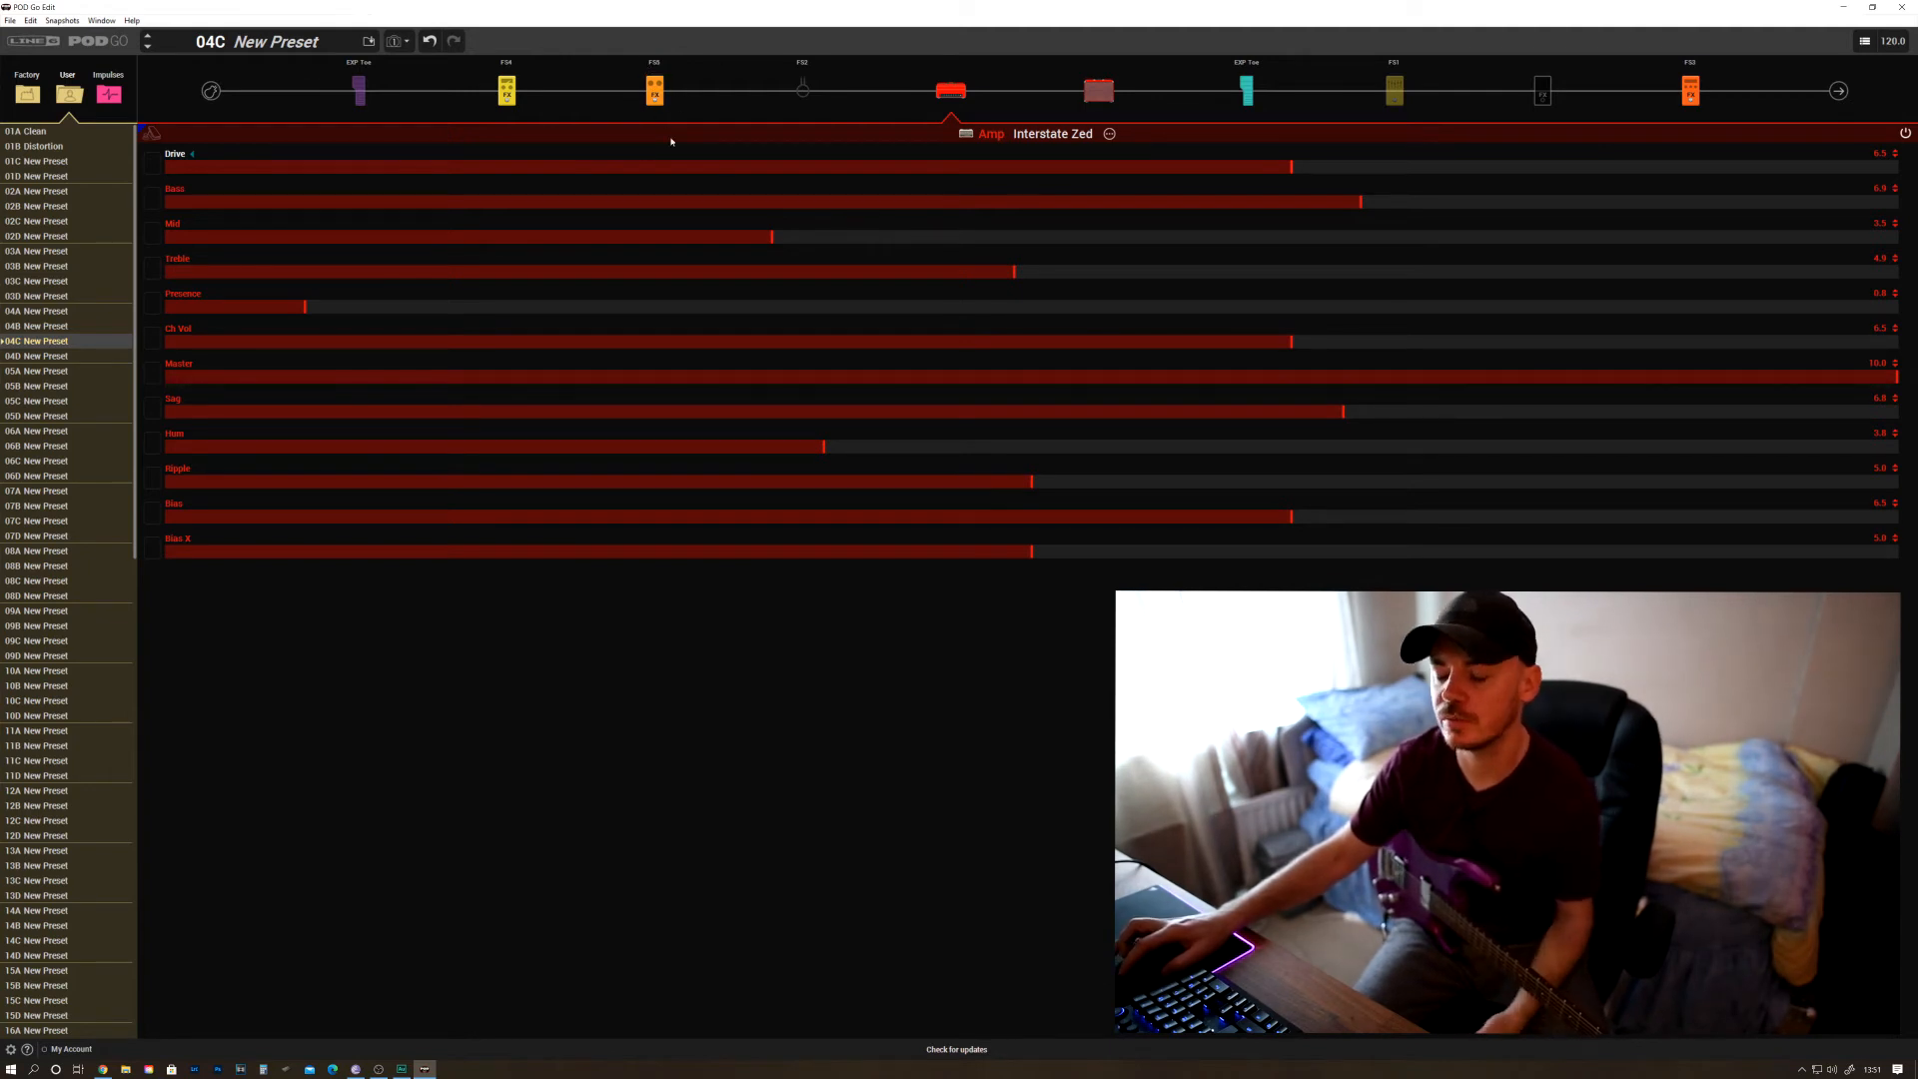
Add a Ping Pong delay to the empty slot before the reverb and set its Mix to 25%
left_click(1542, 91)
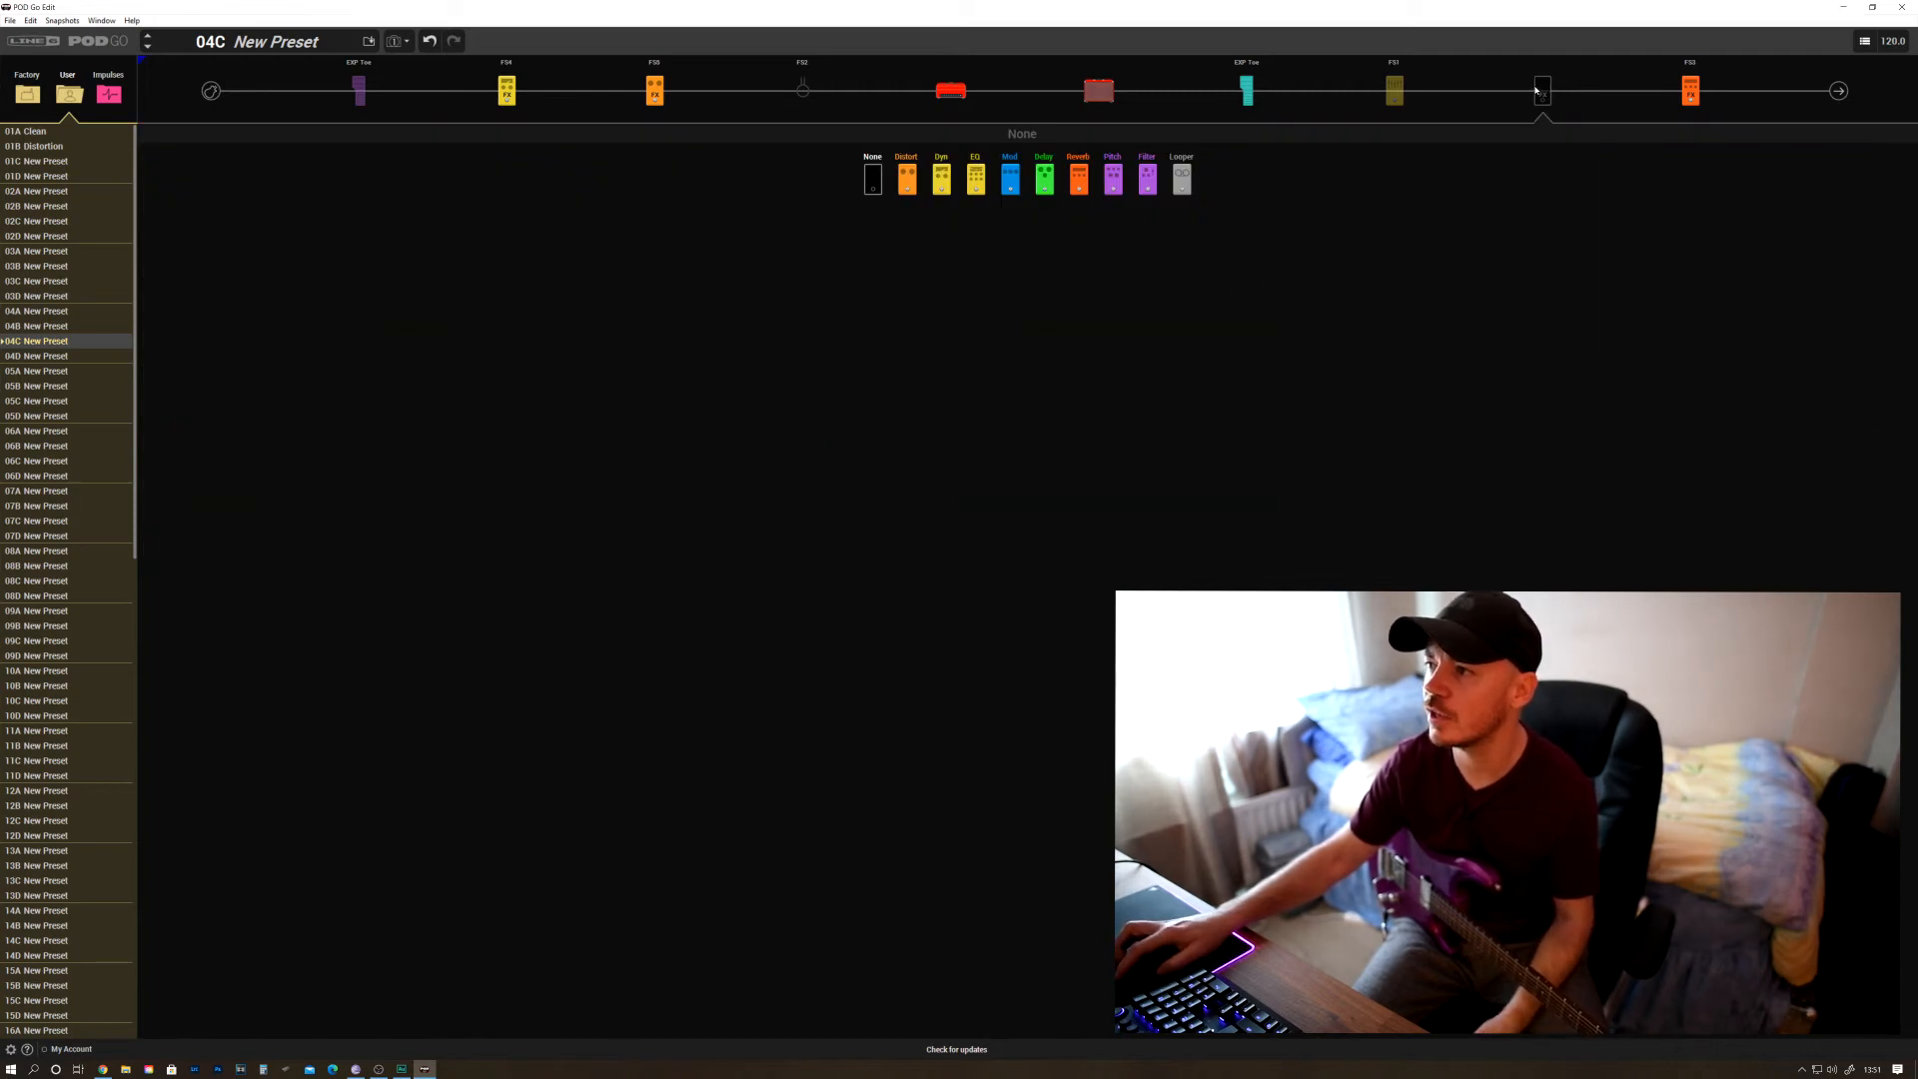
left_click(1046, 177)
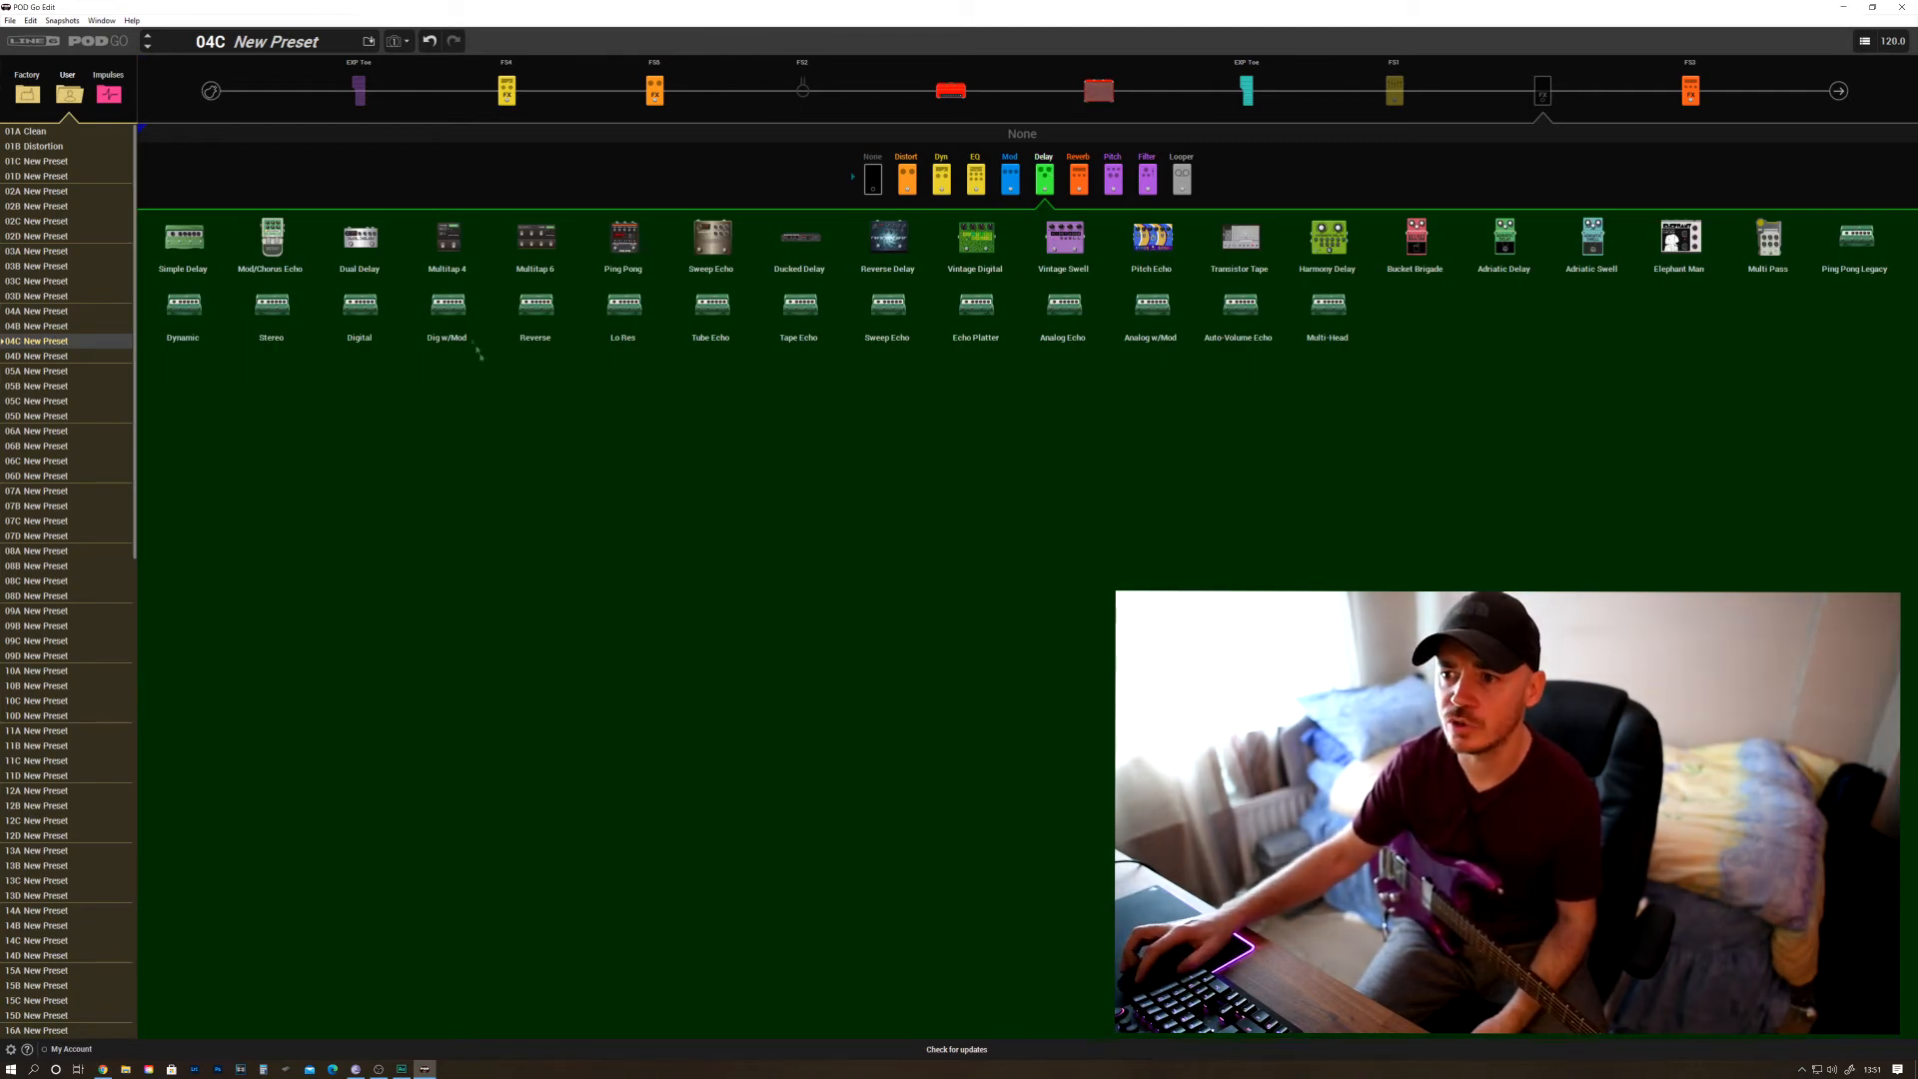
left_click(628, 262)
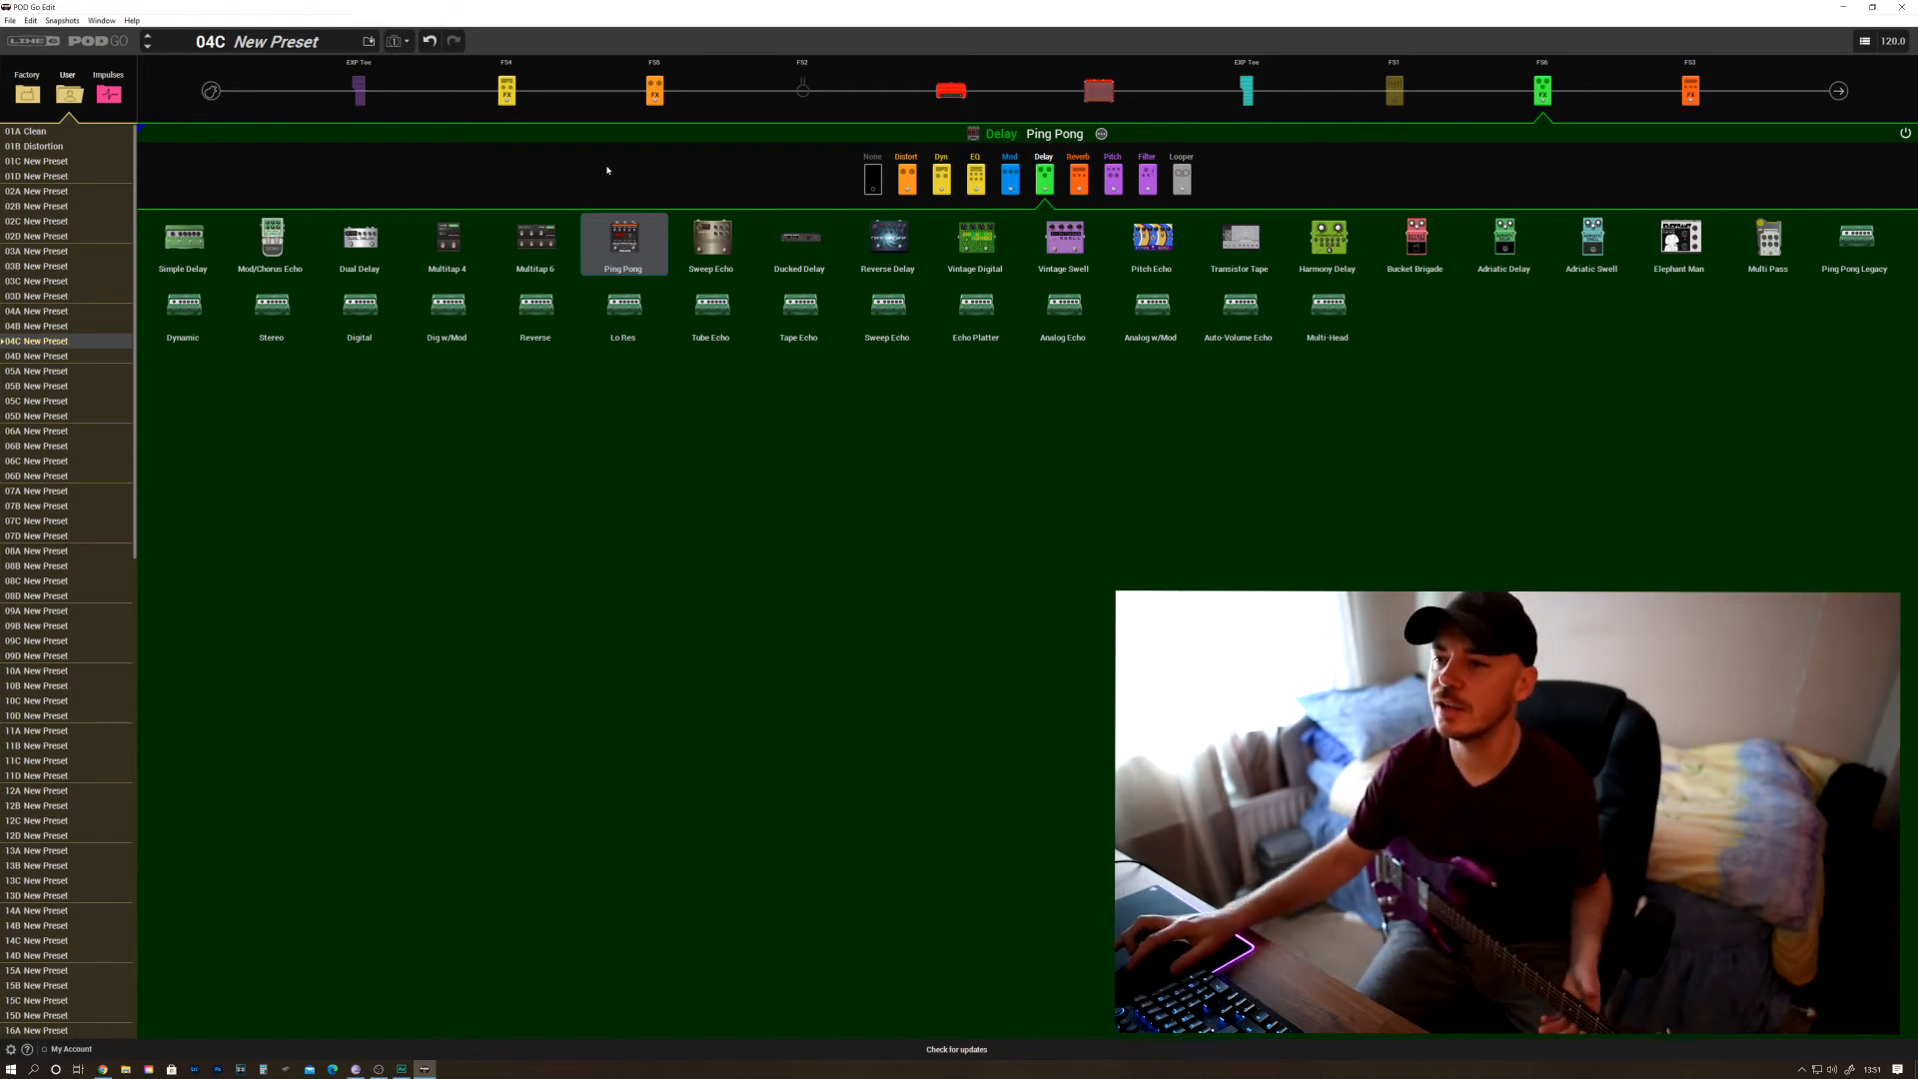
left_click(643, 236)
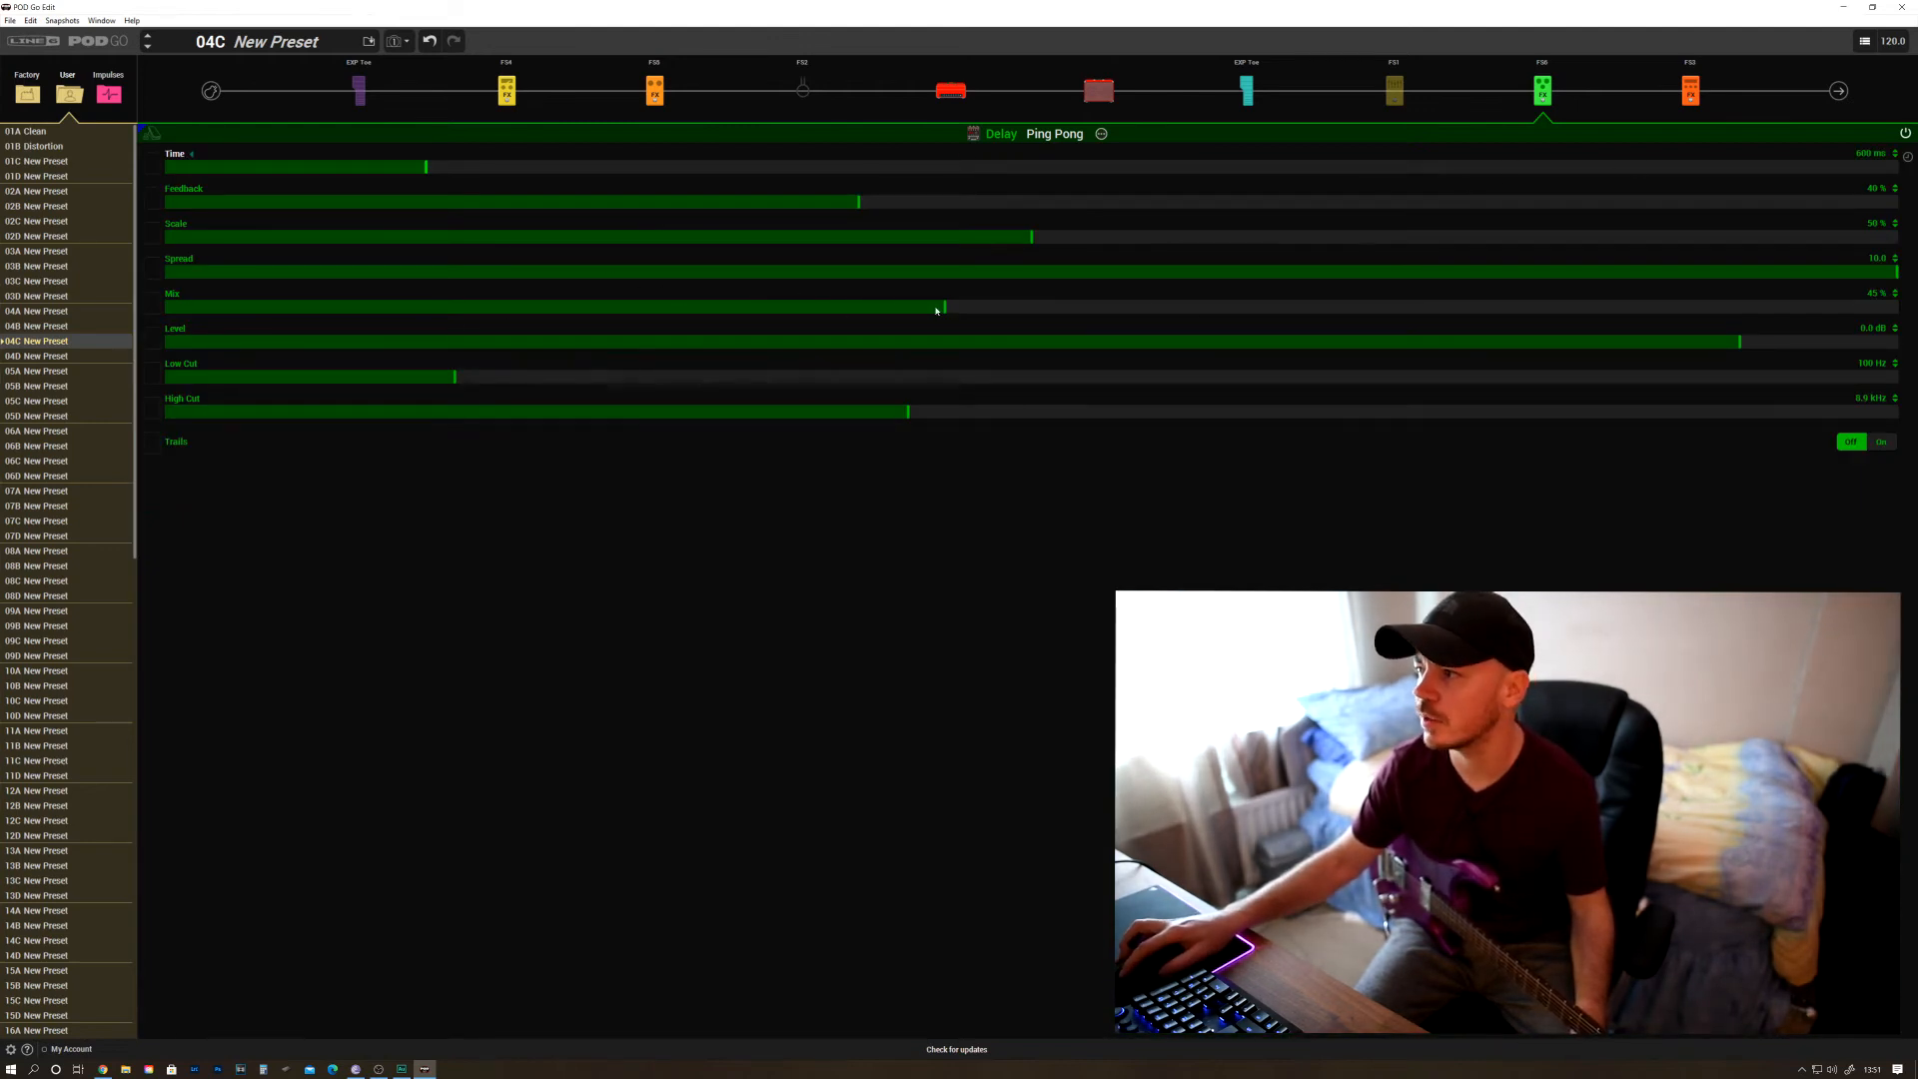
left_click_drag(936, 314, 600, 308)
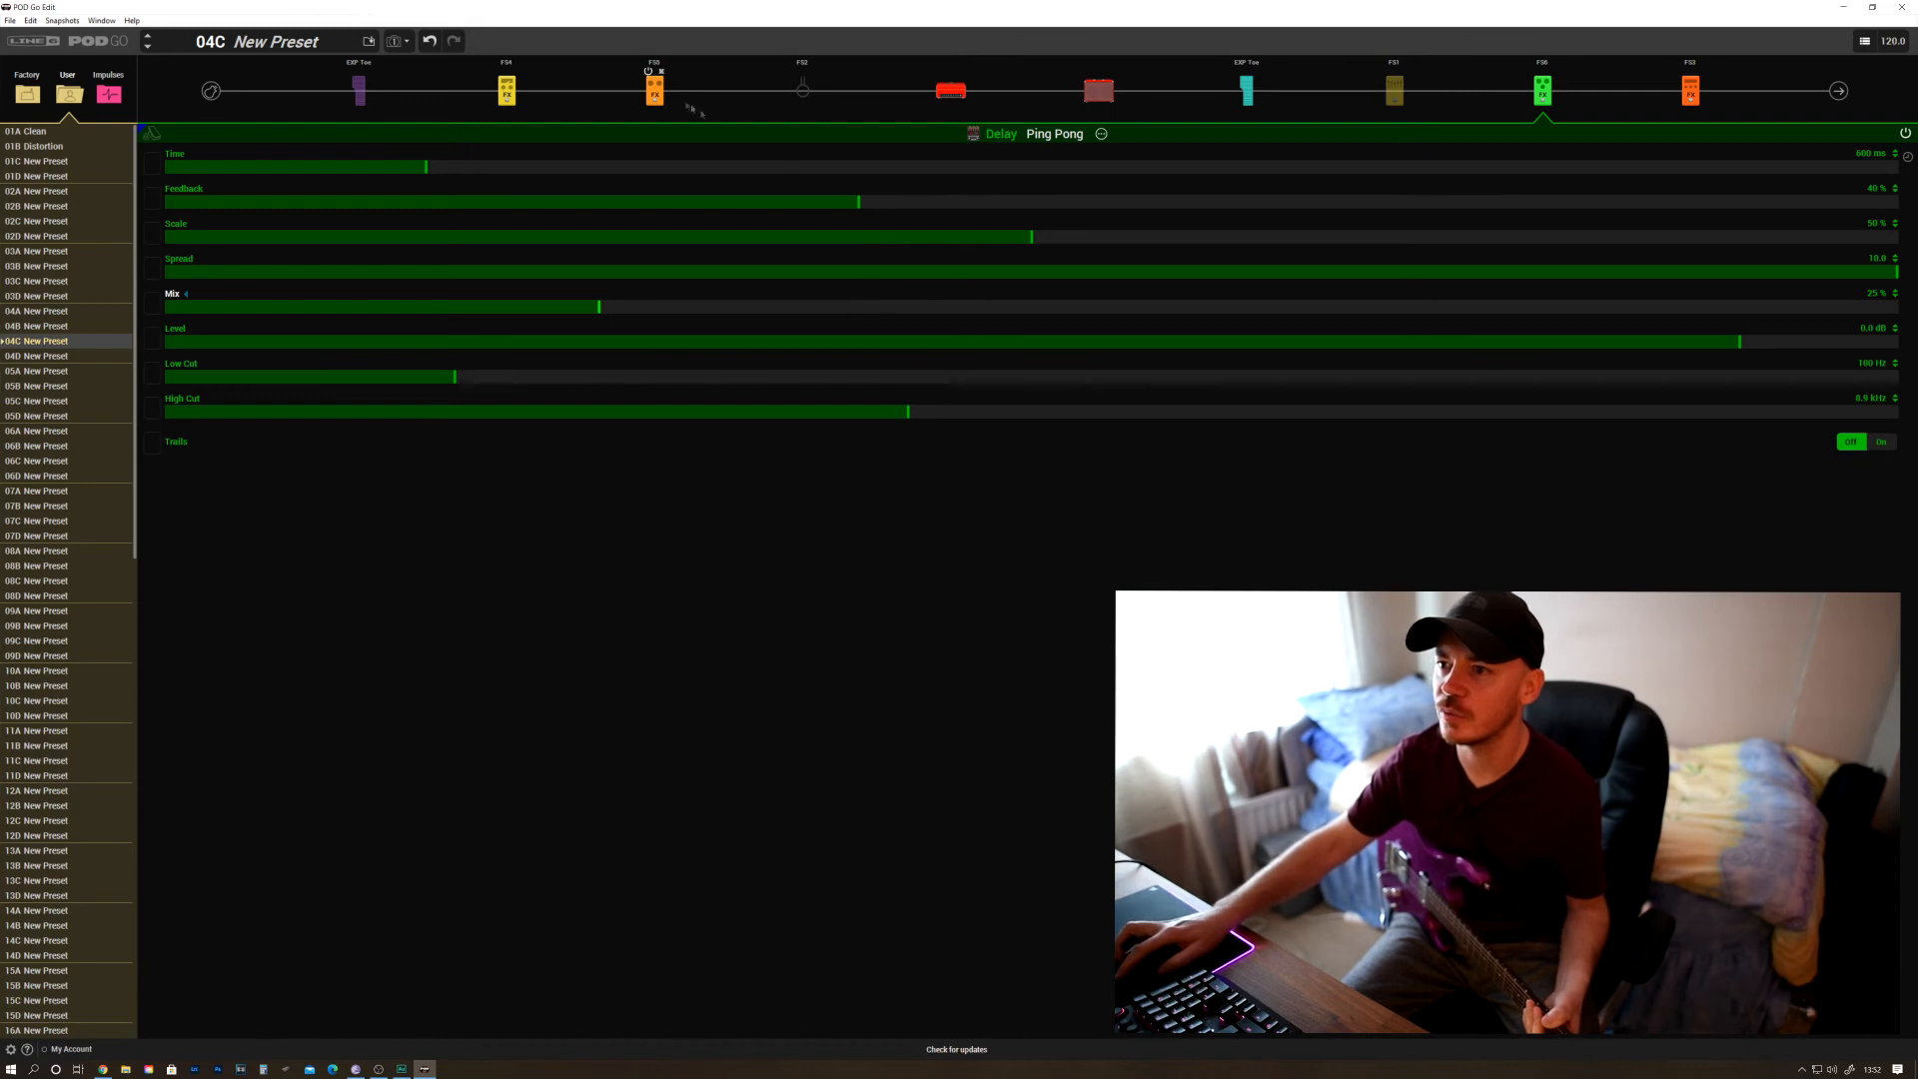
Bypass the Minotaur distortion and lower the Interstate Zed amp's Drive to 3.0
left_click(649, 70)
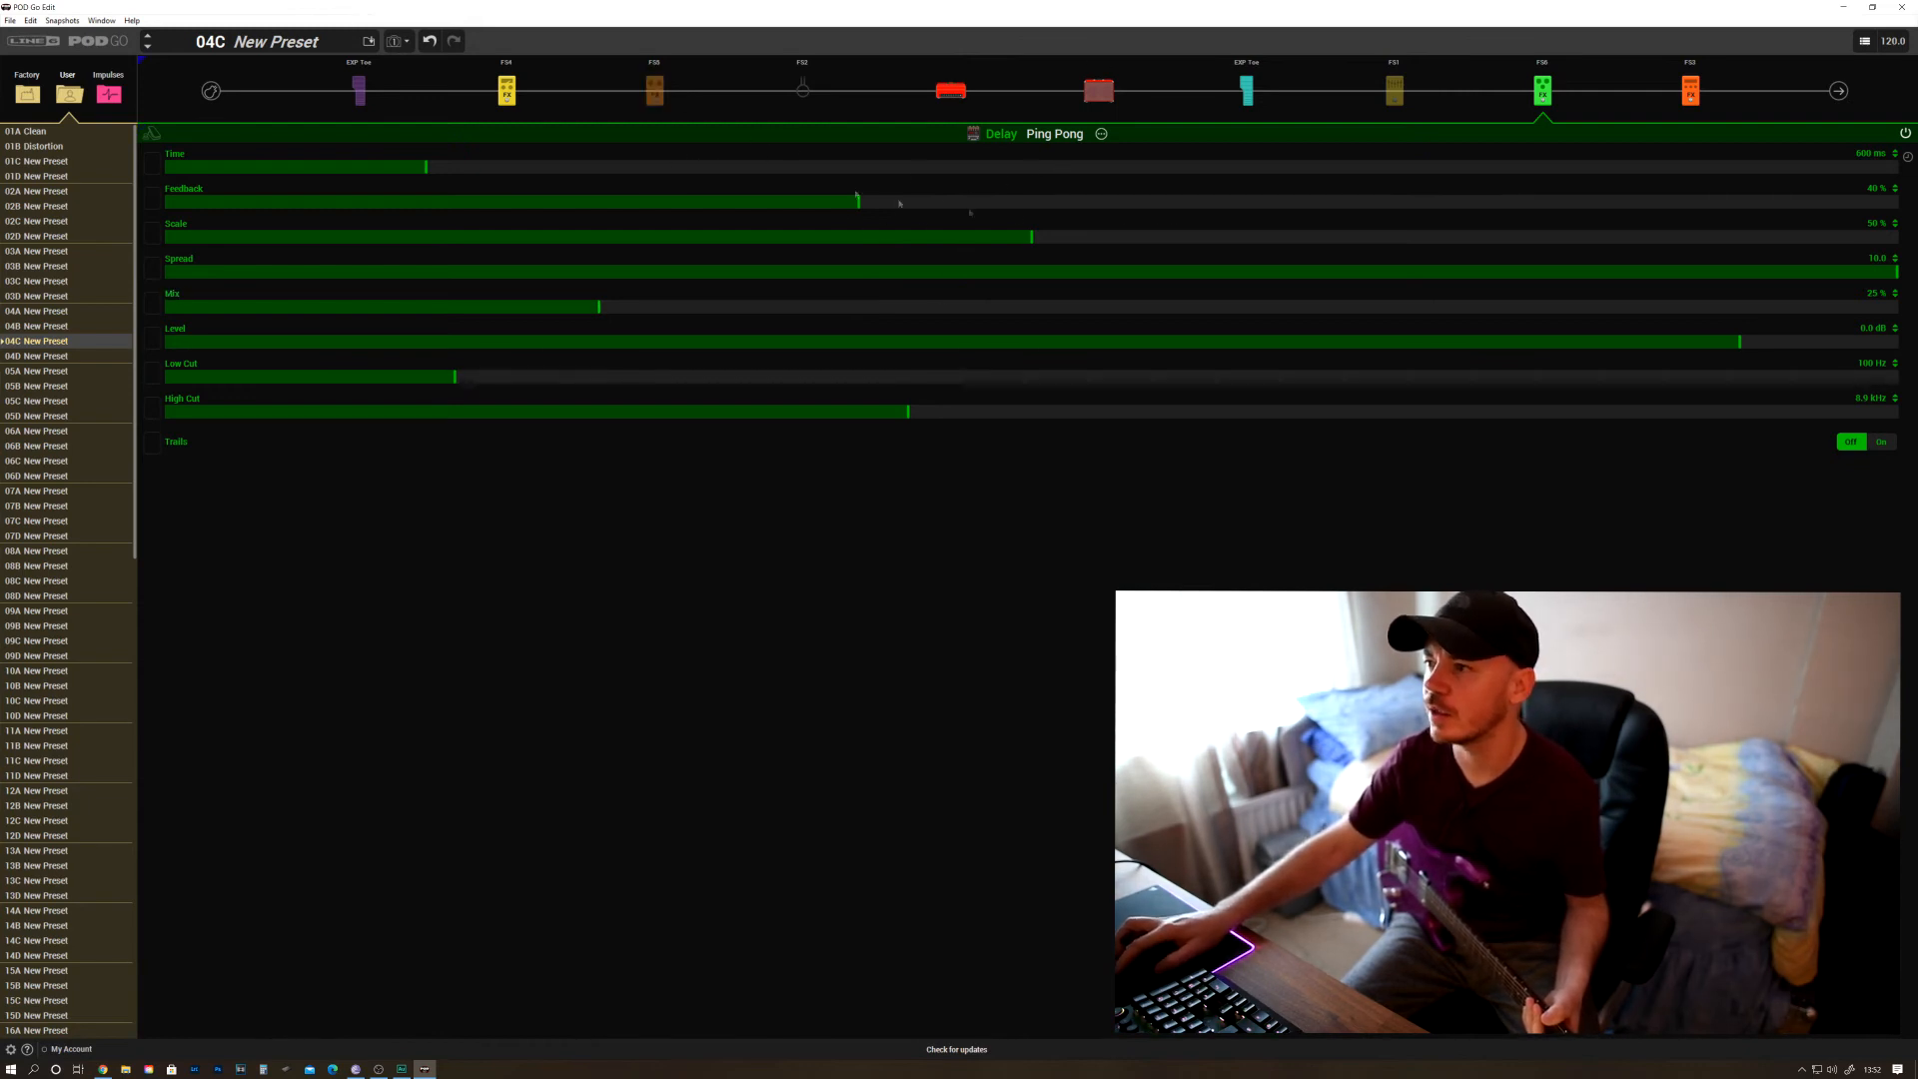
left_click(944, 93)
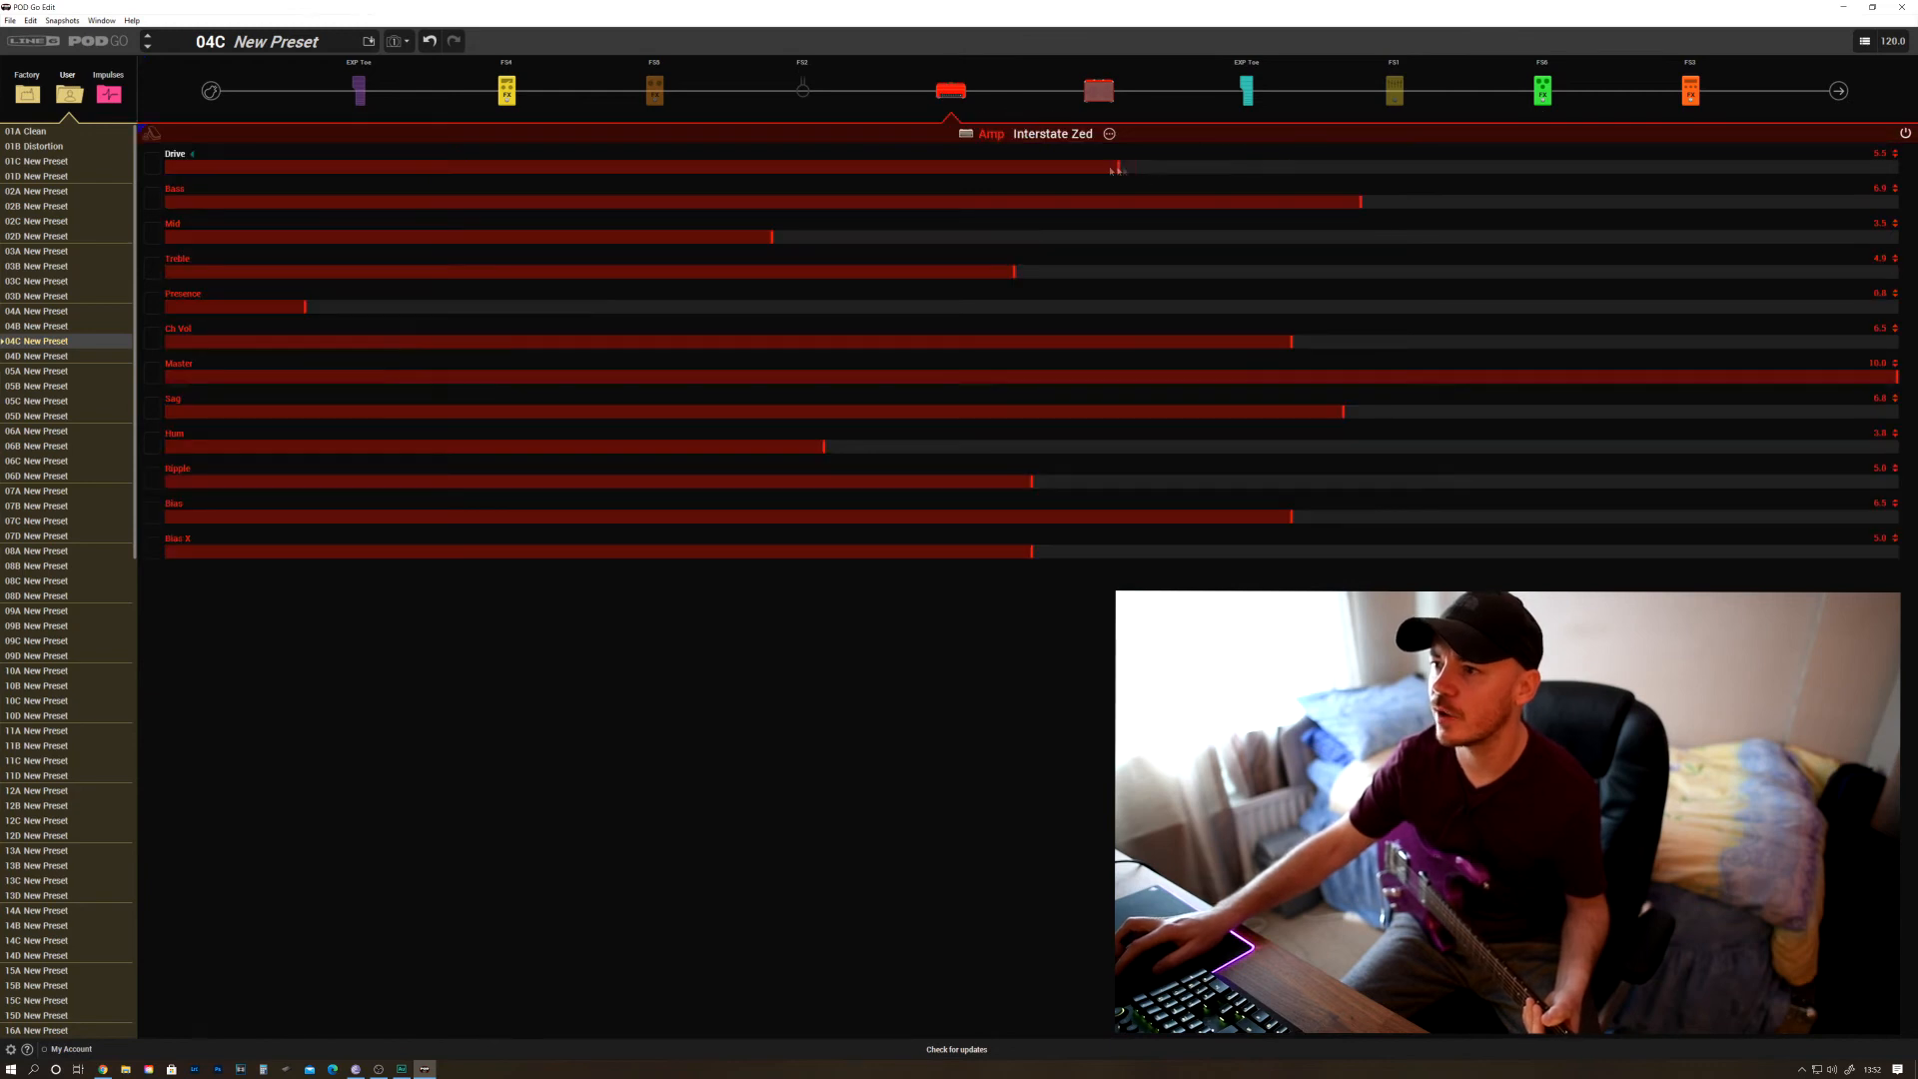
left_click_drag(789, 168, 692, 166)
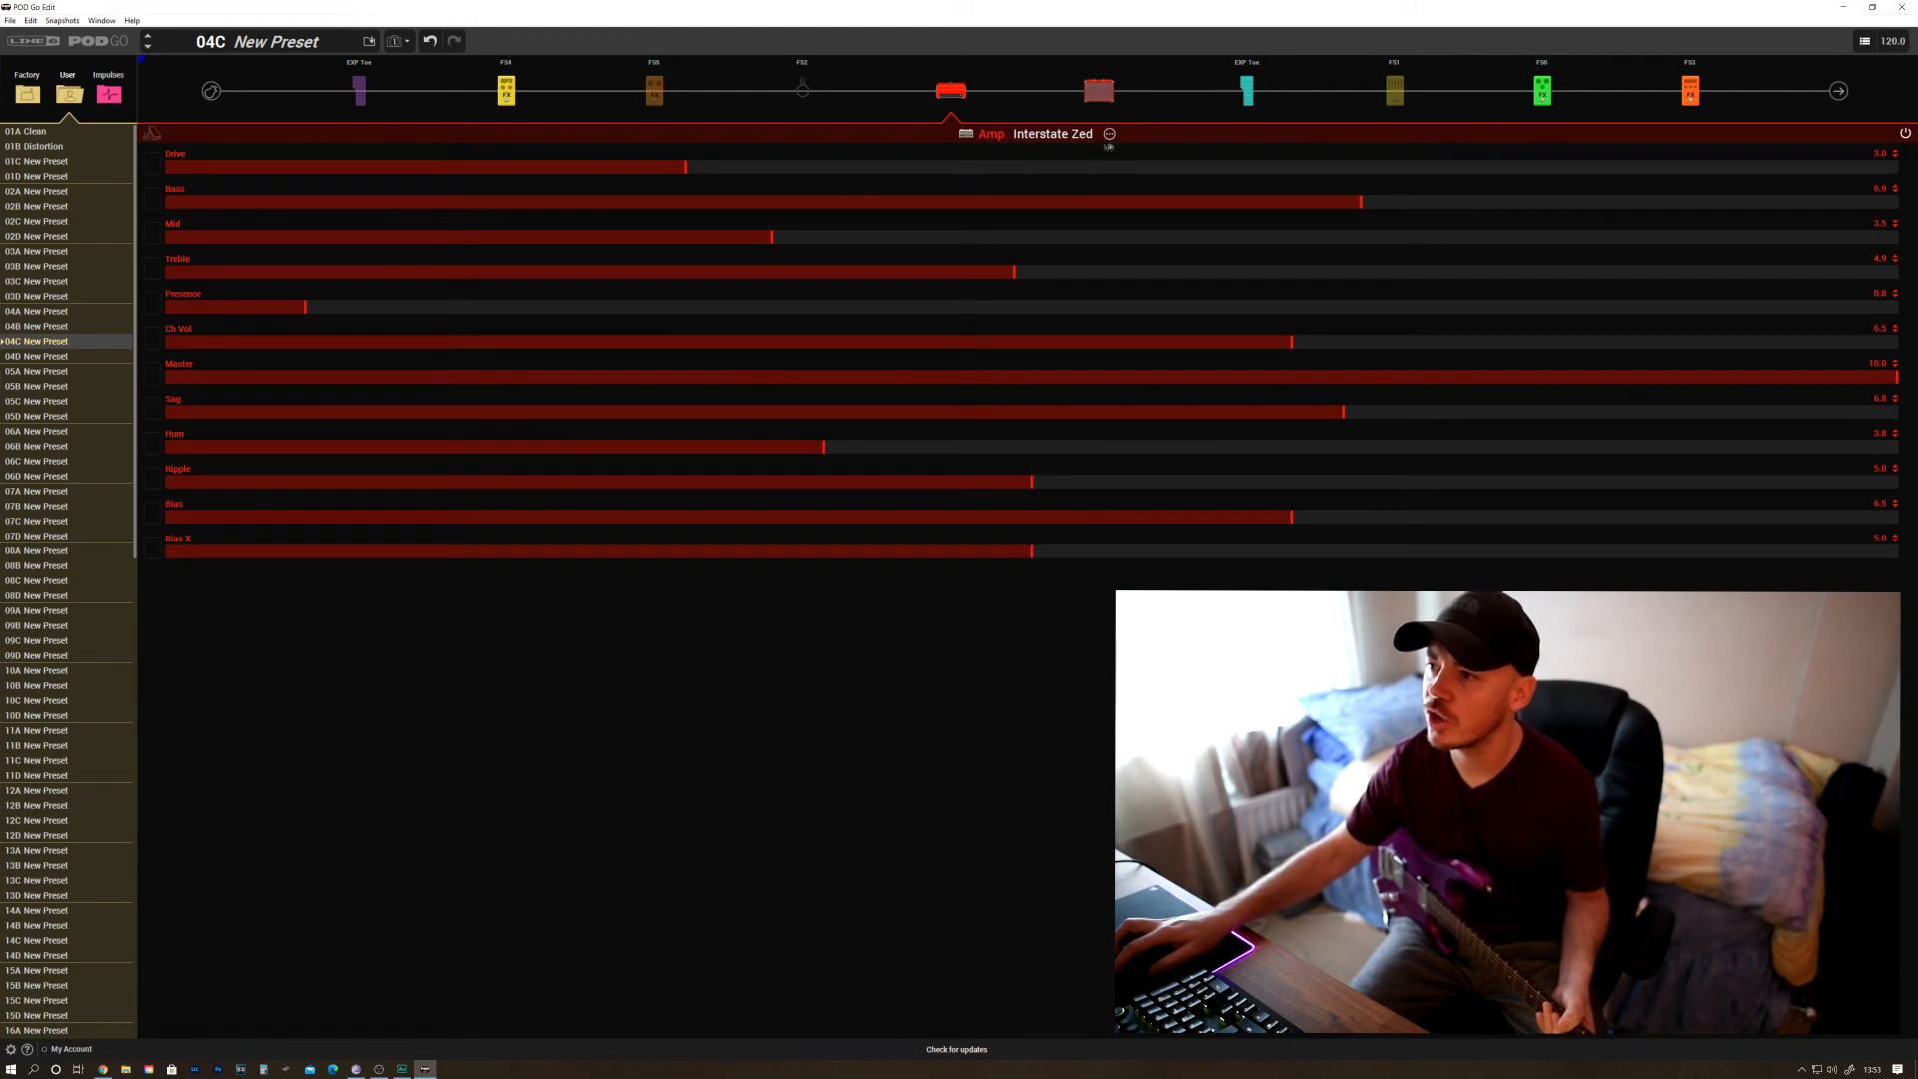
Replace the amp model with Essex A30 and set its Drive to 3.0 and Bass to 2.5
left_click(1109, 134)
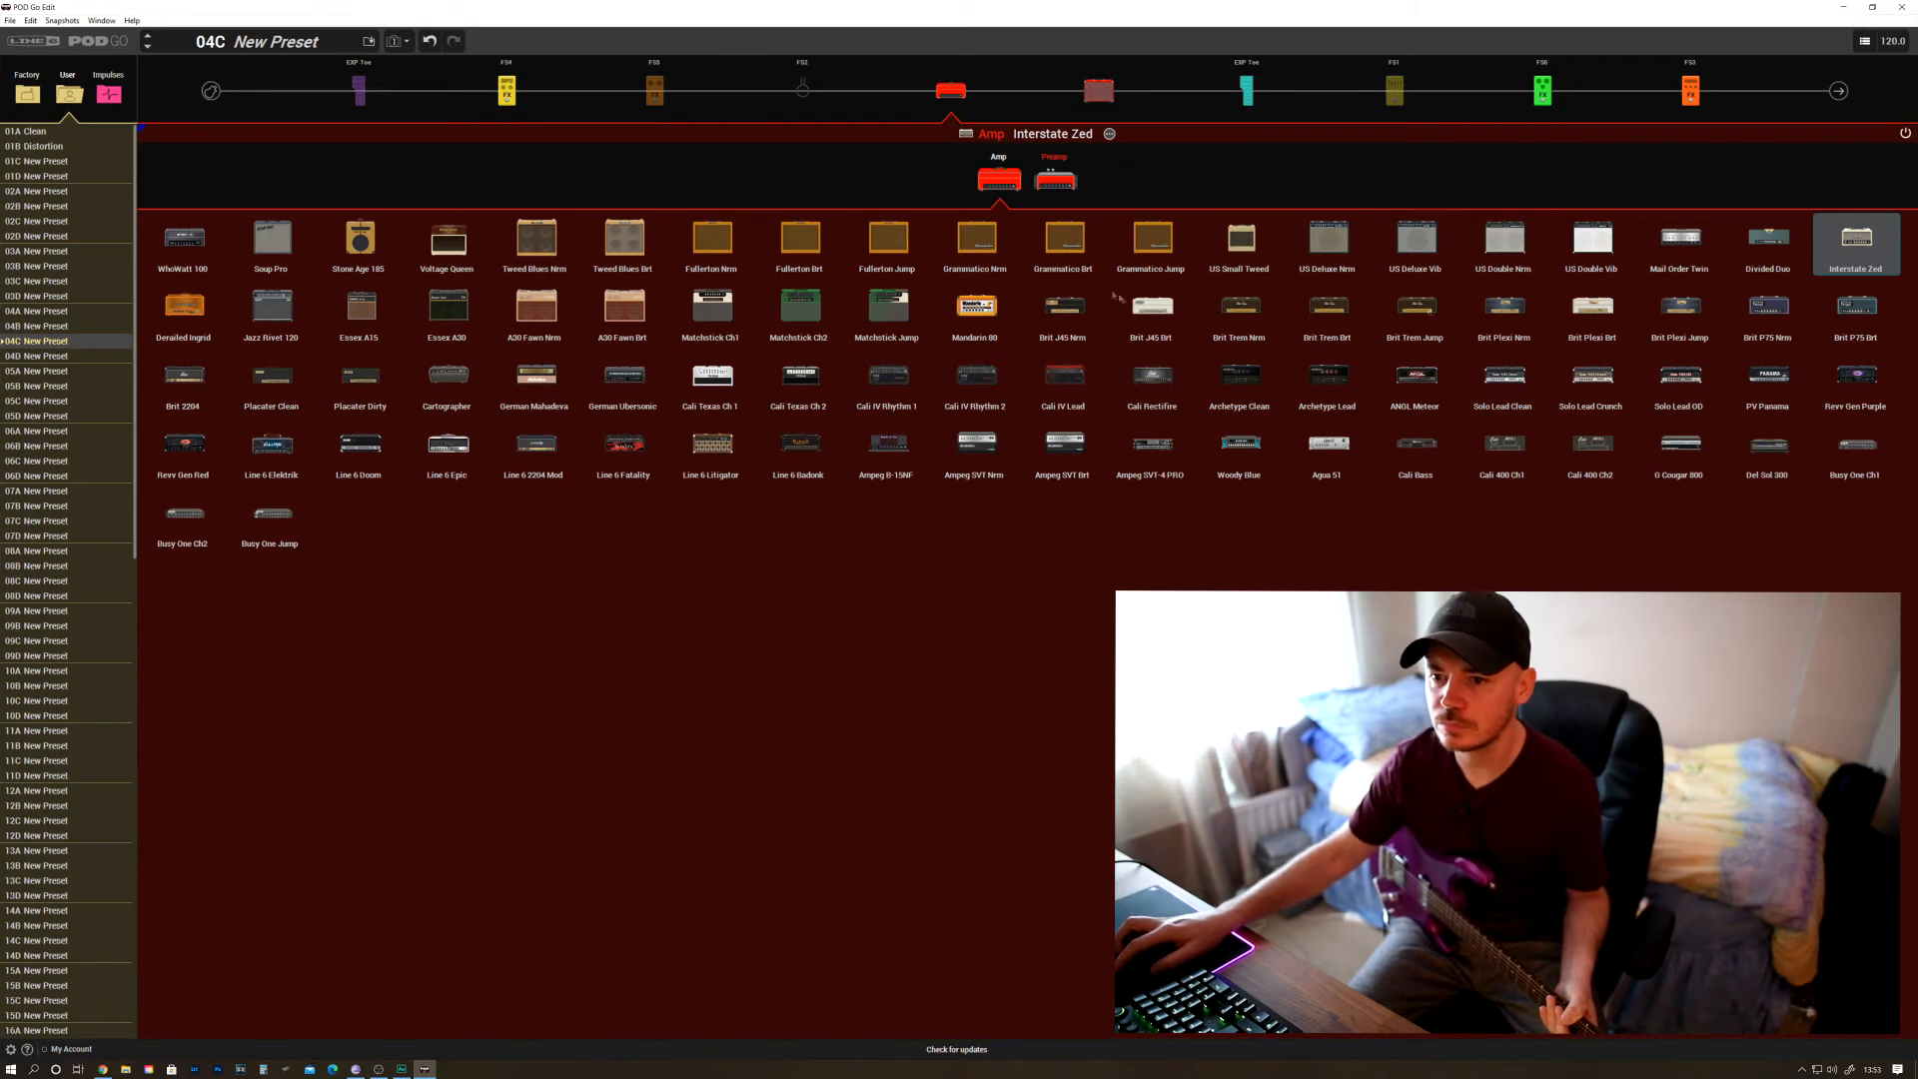
left_click(457, 305)
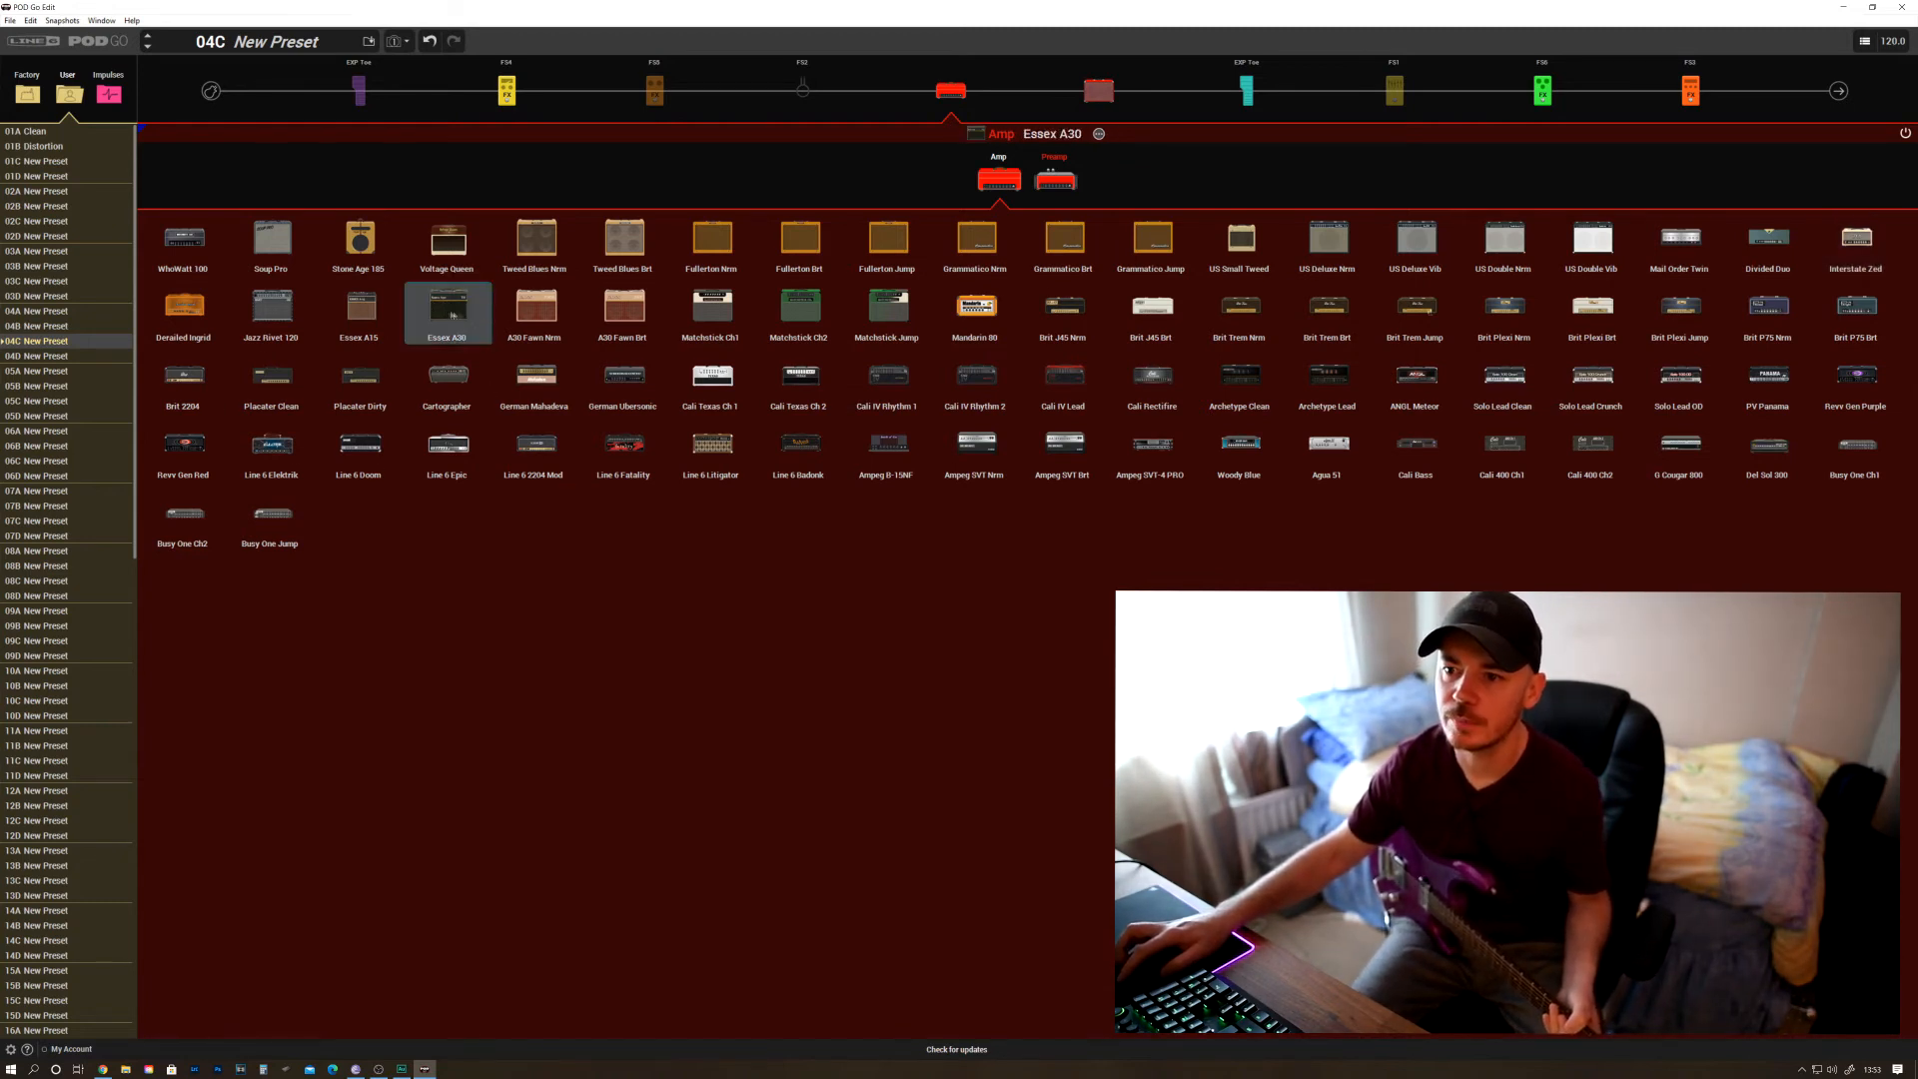
left_click(448, 314)
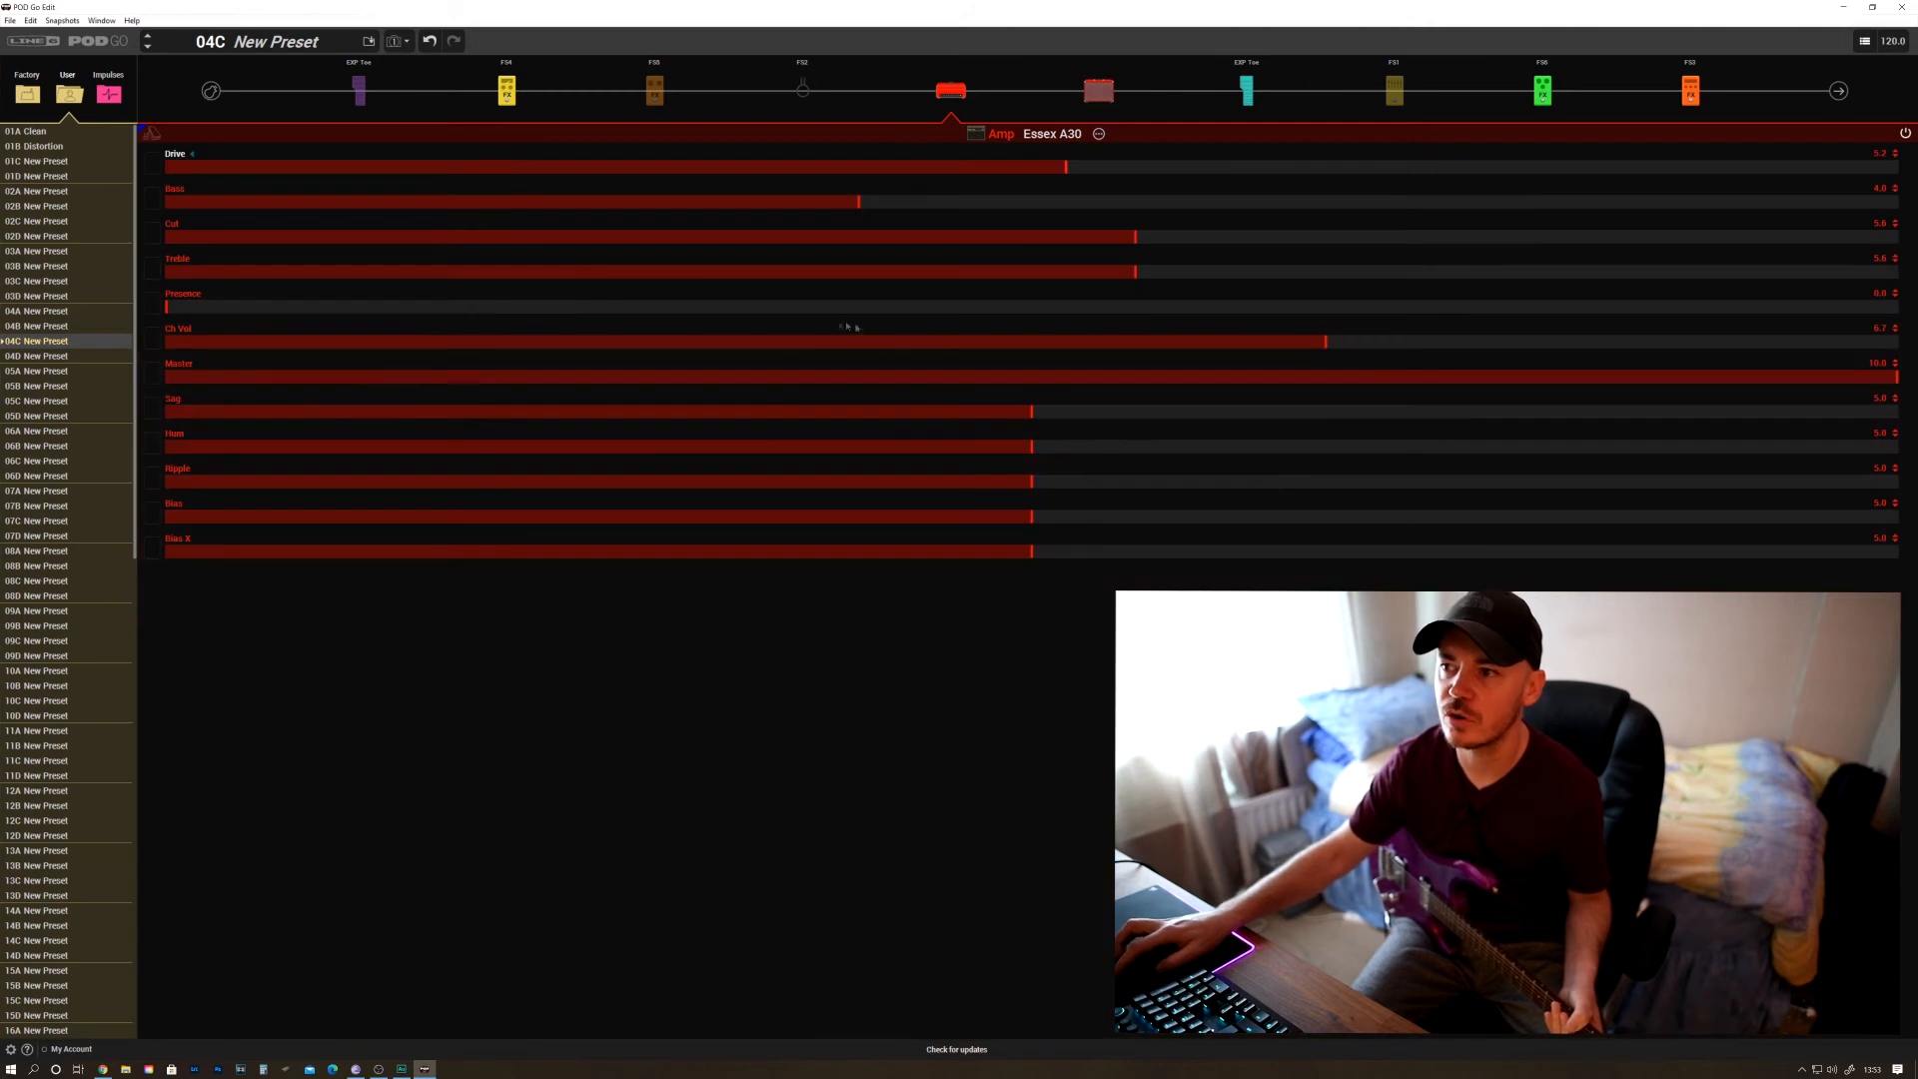
left_click_drag(1023, 170, 687, 172)
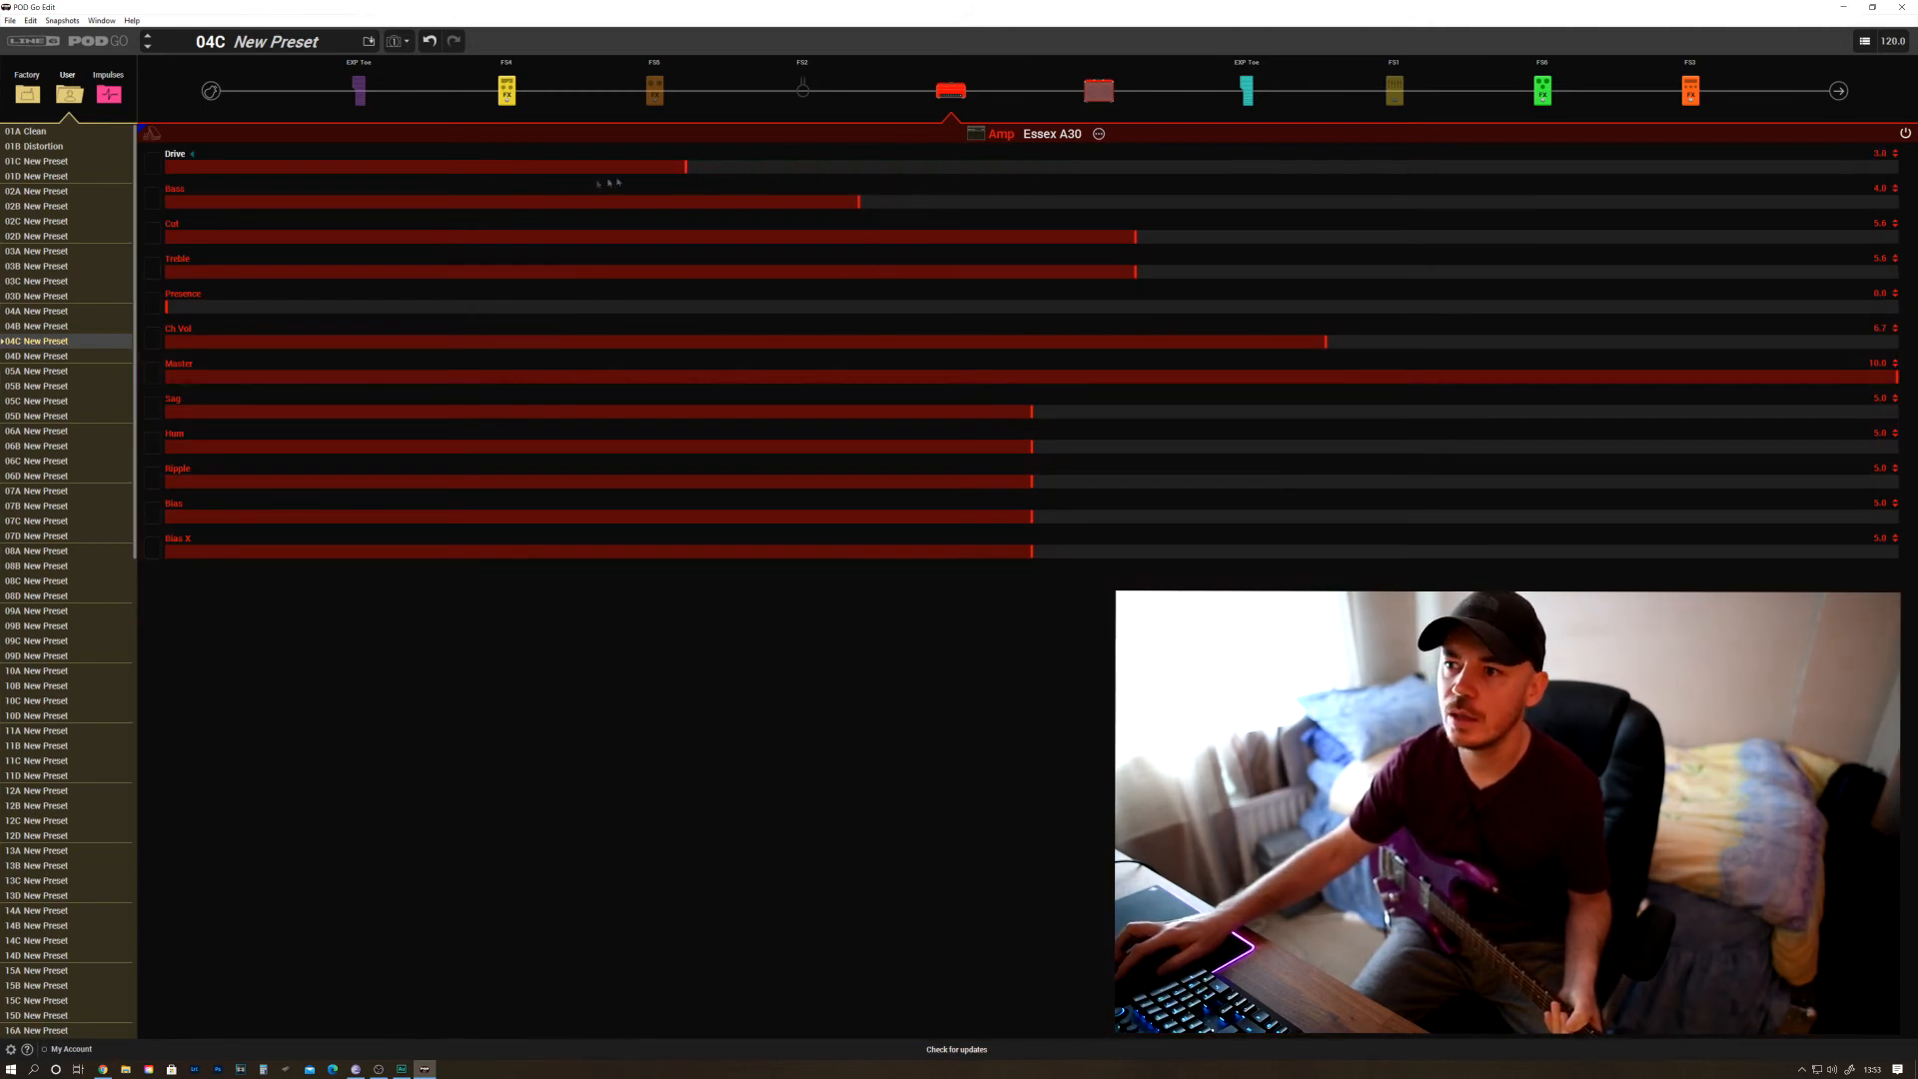
left_click_drag(764, 199, 607, 204)
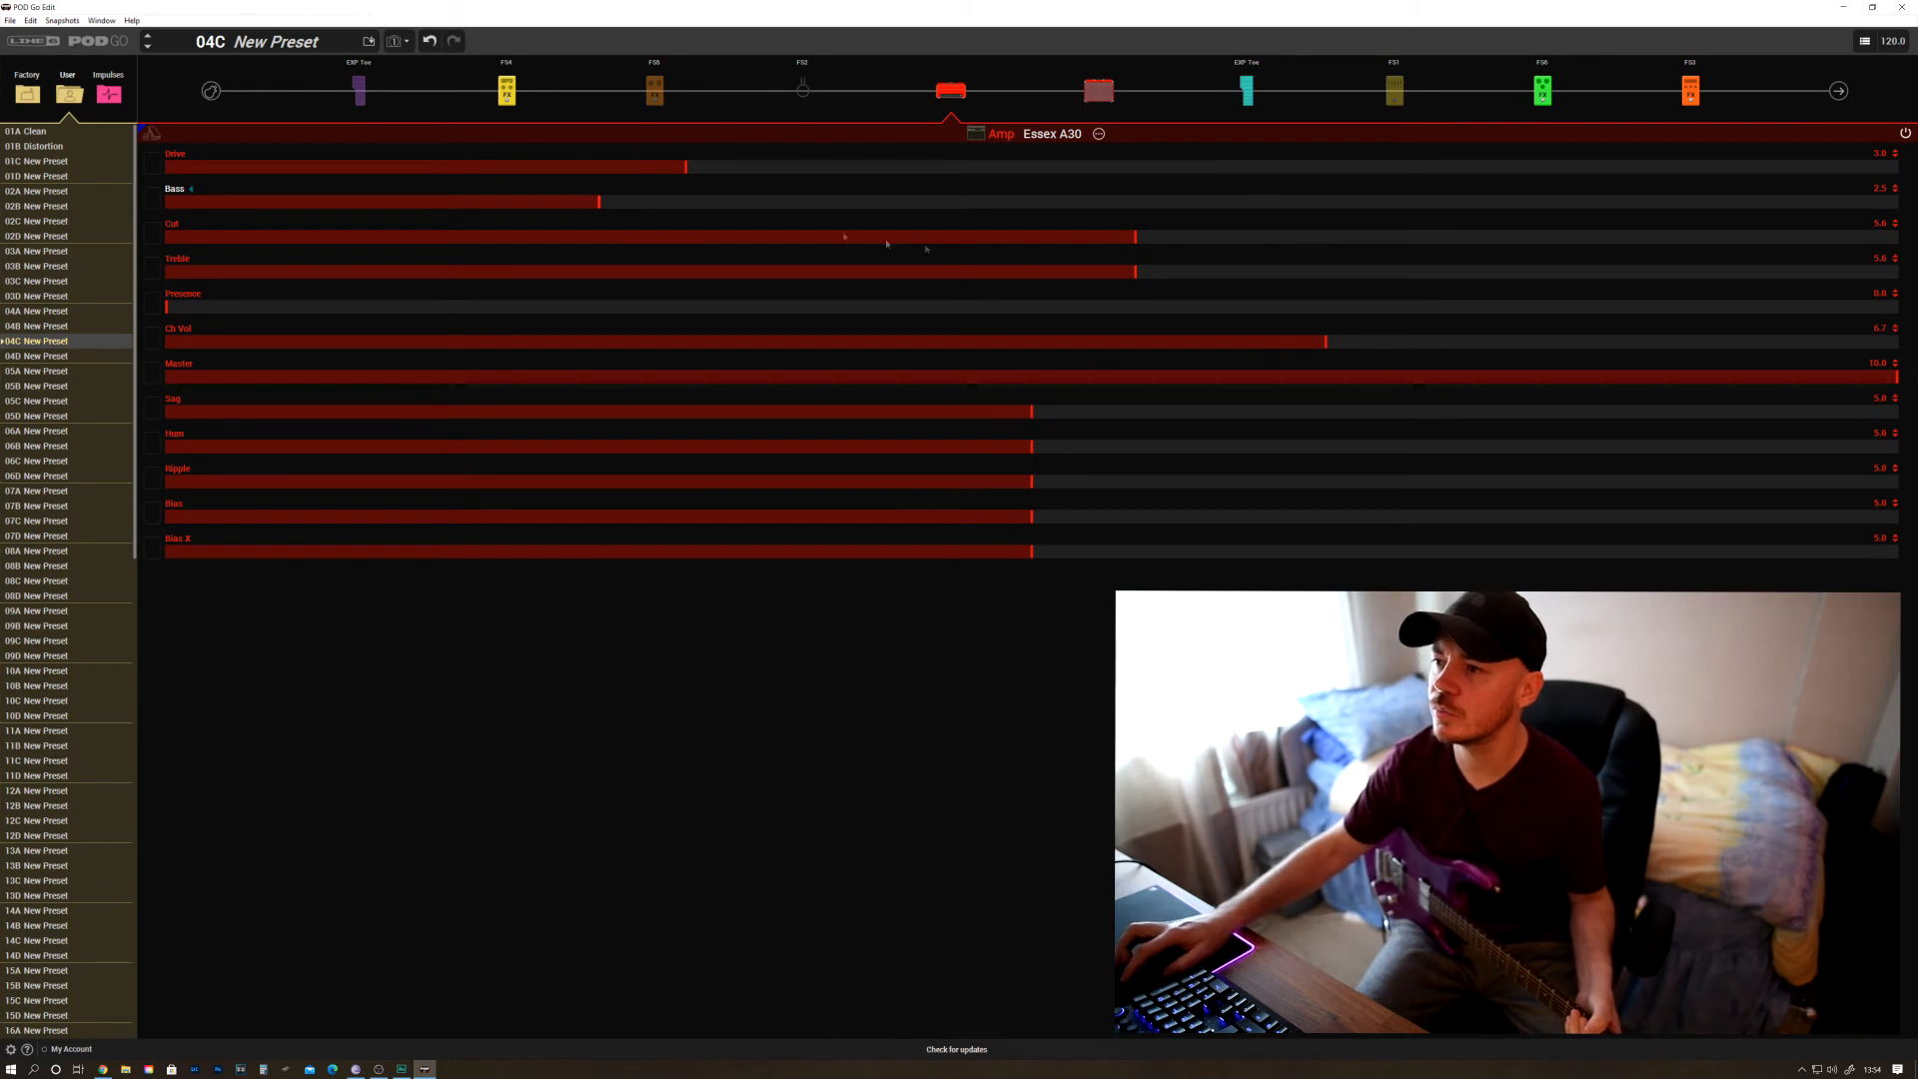
Replace the Minotaur with a modulation effect, trying Trinity Chorus, 70s Chorus, Harmonic Tremolo and Optical Trem
left_click(655, 90)
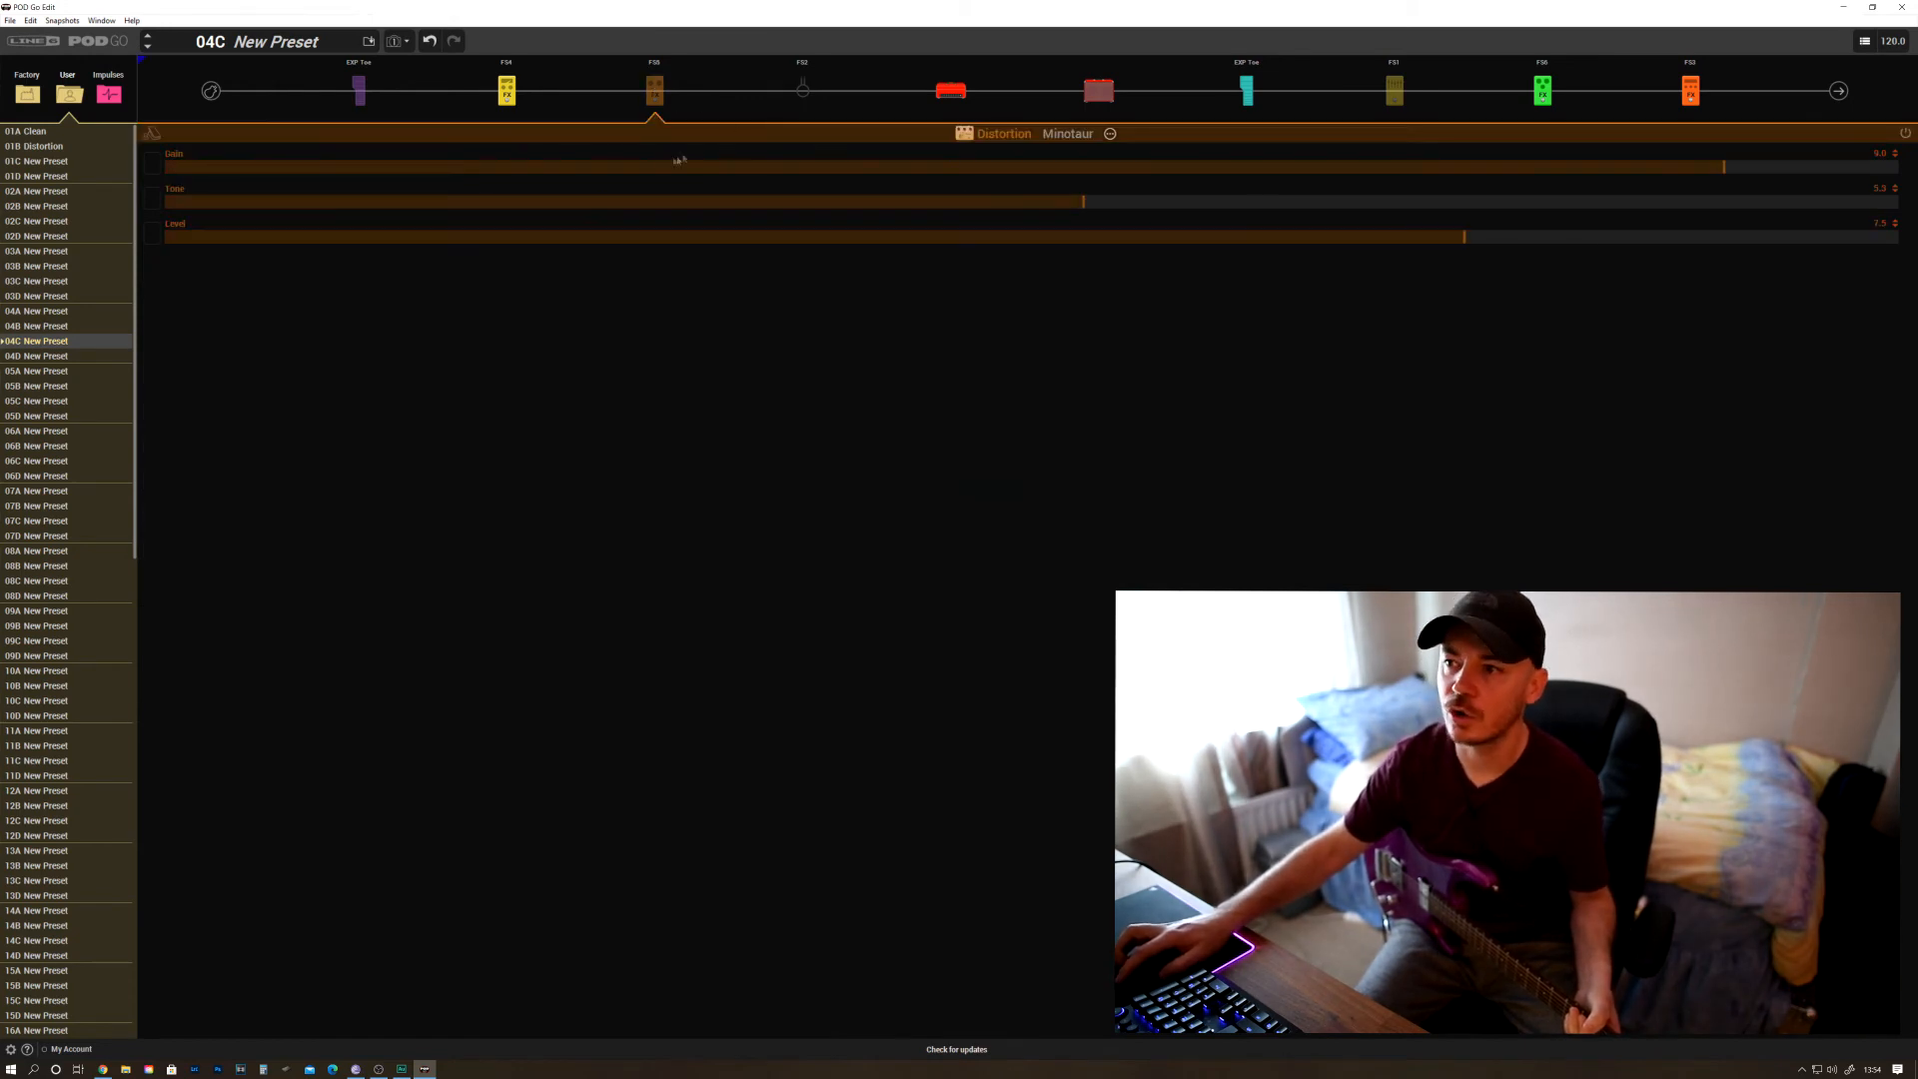
left_click(1107, 135)
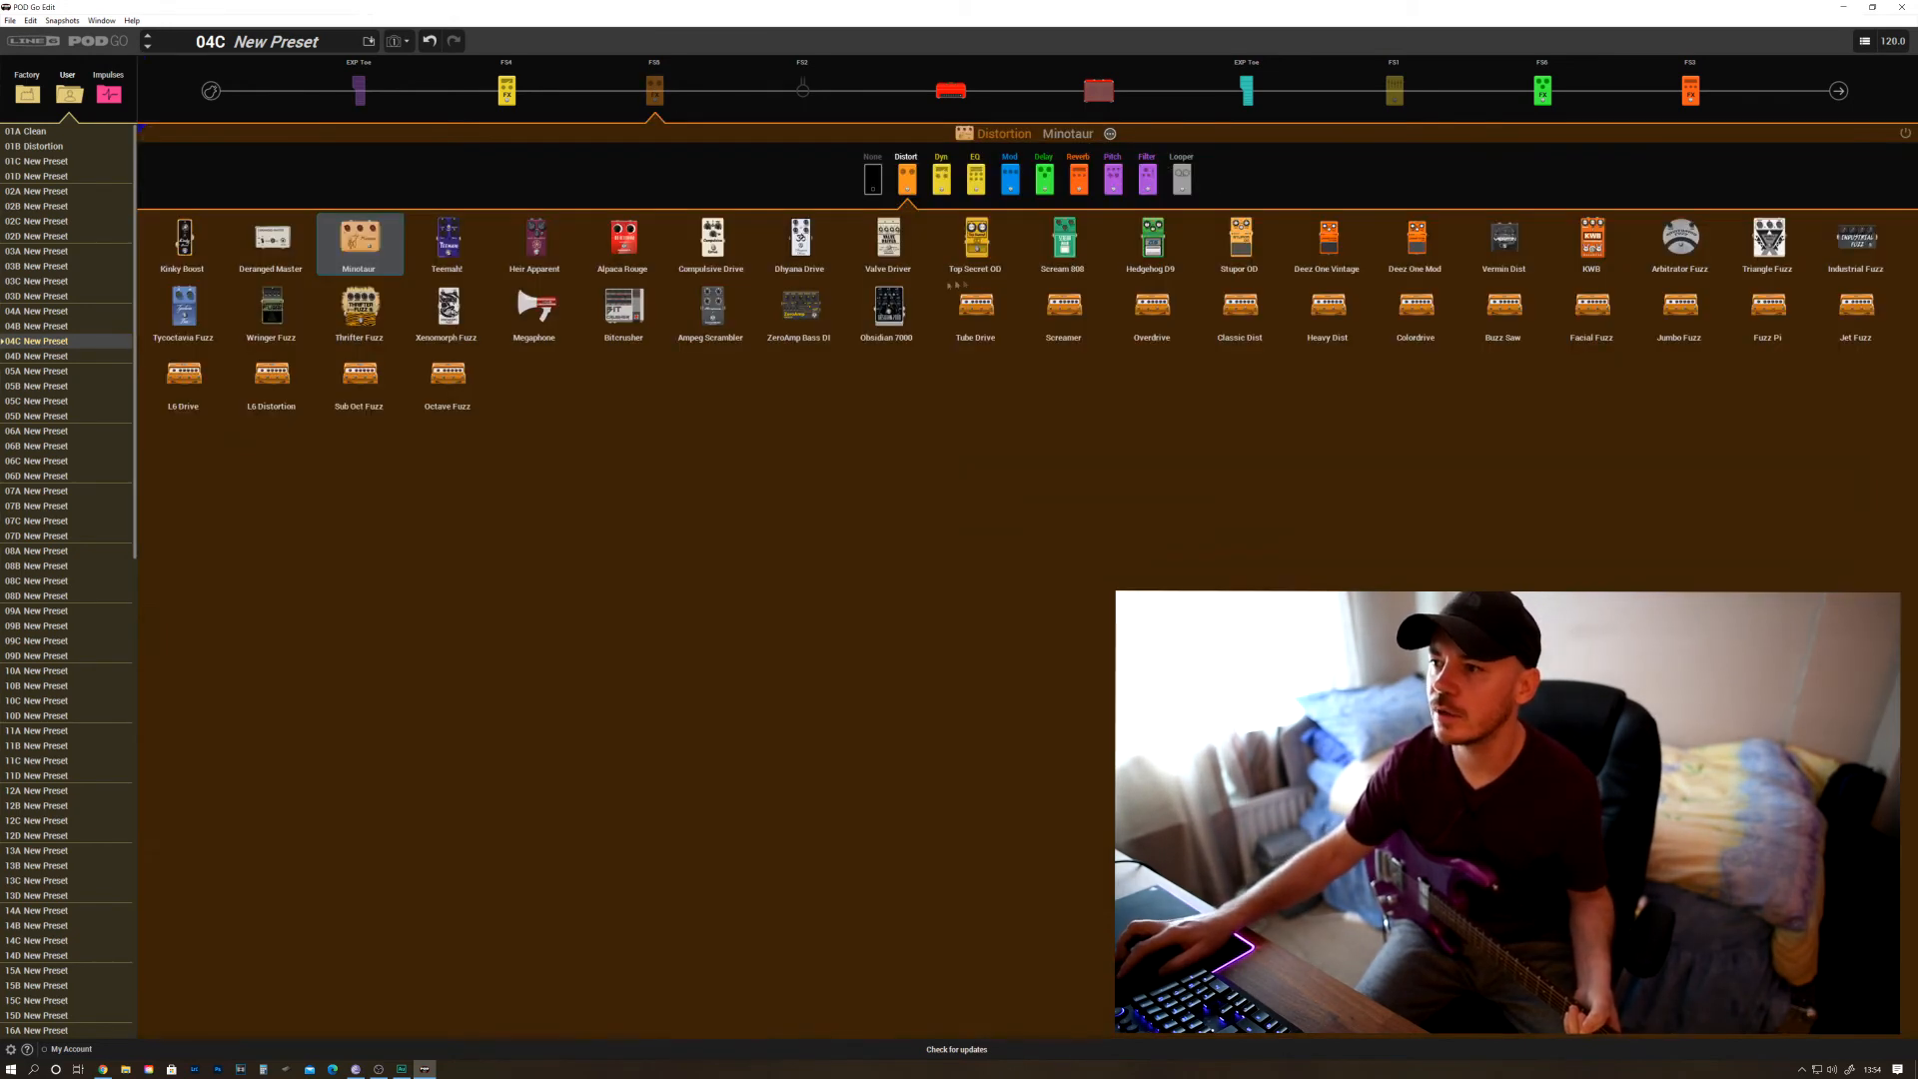
left_click(1007, 179)
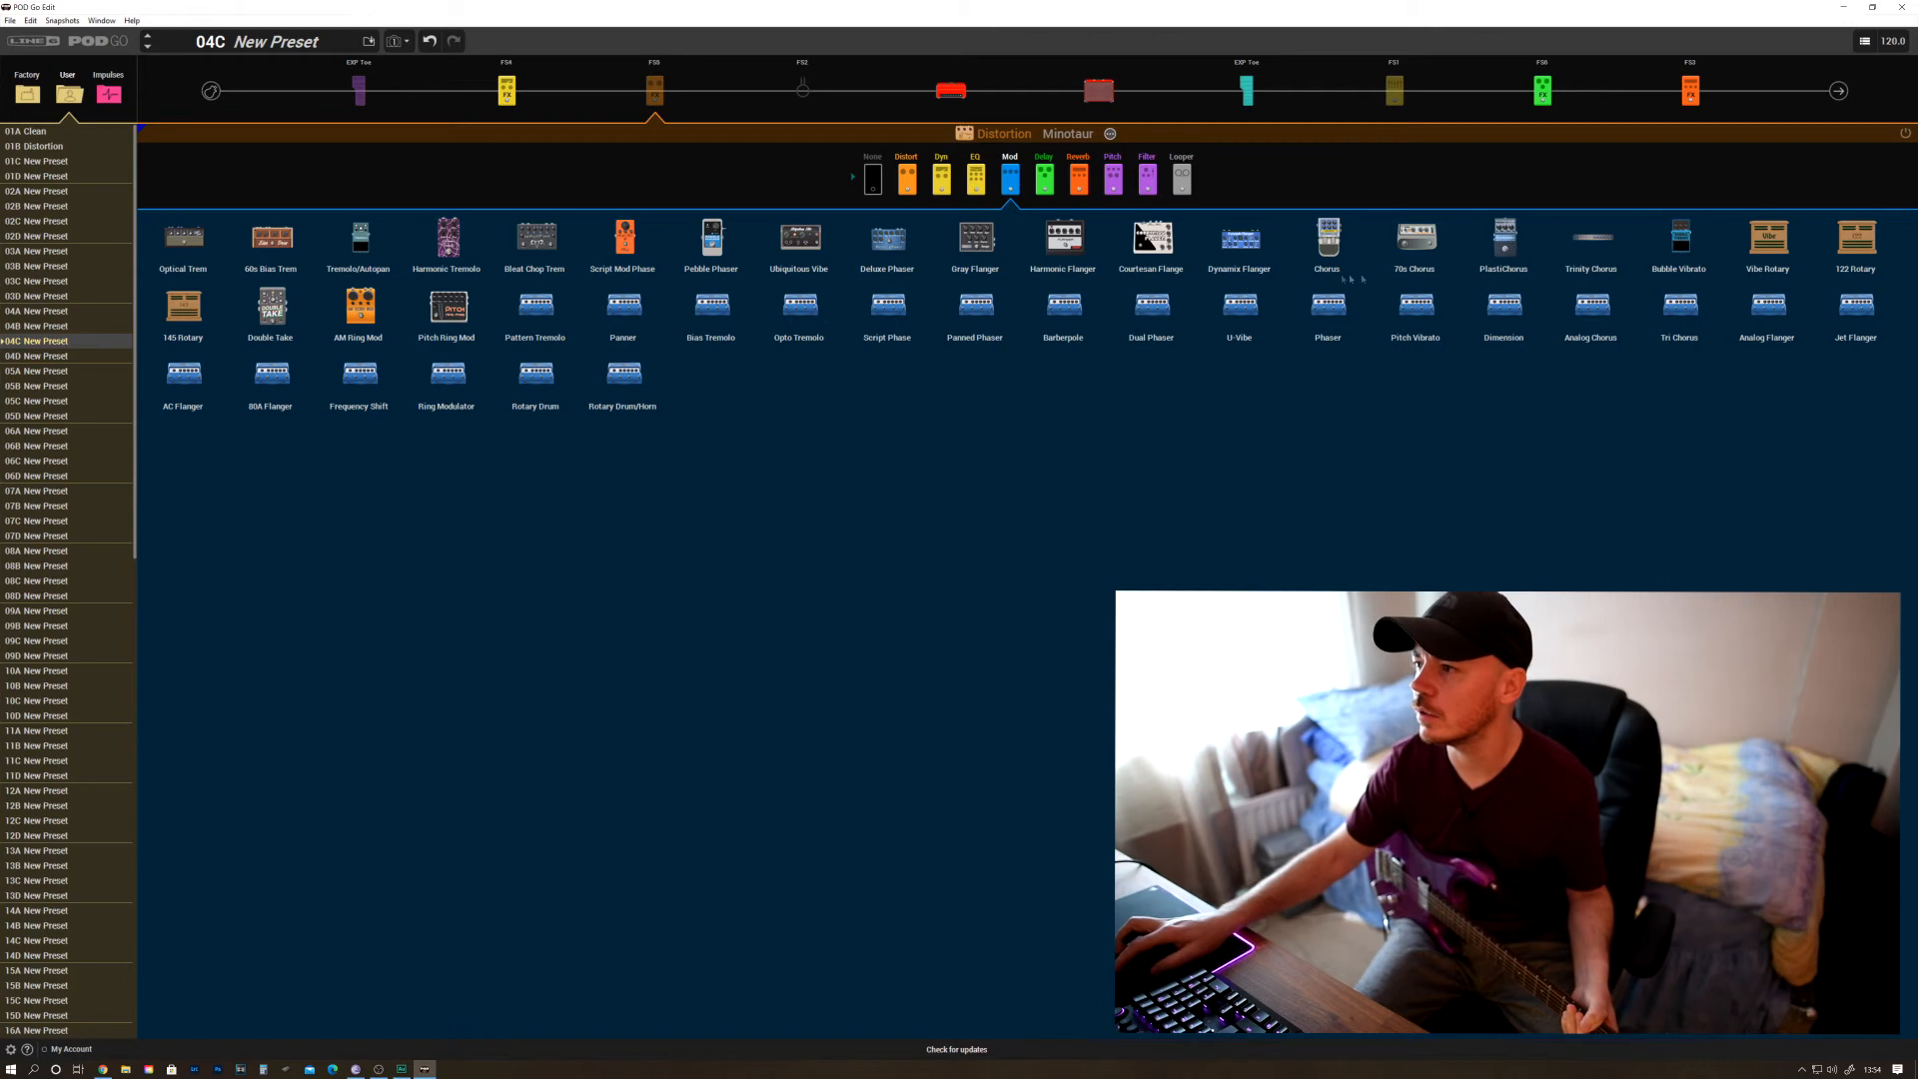
left_click(1608, 262)
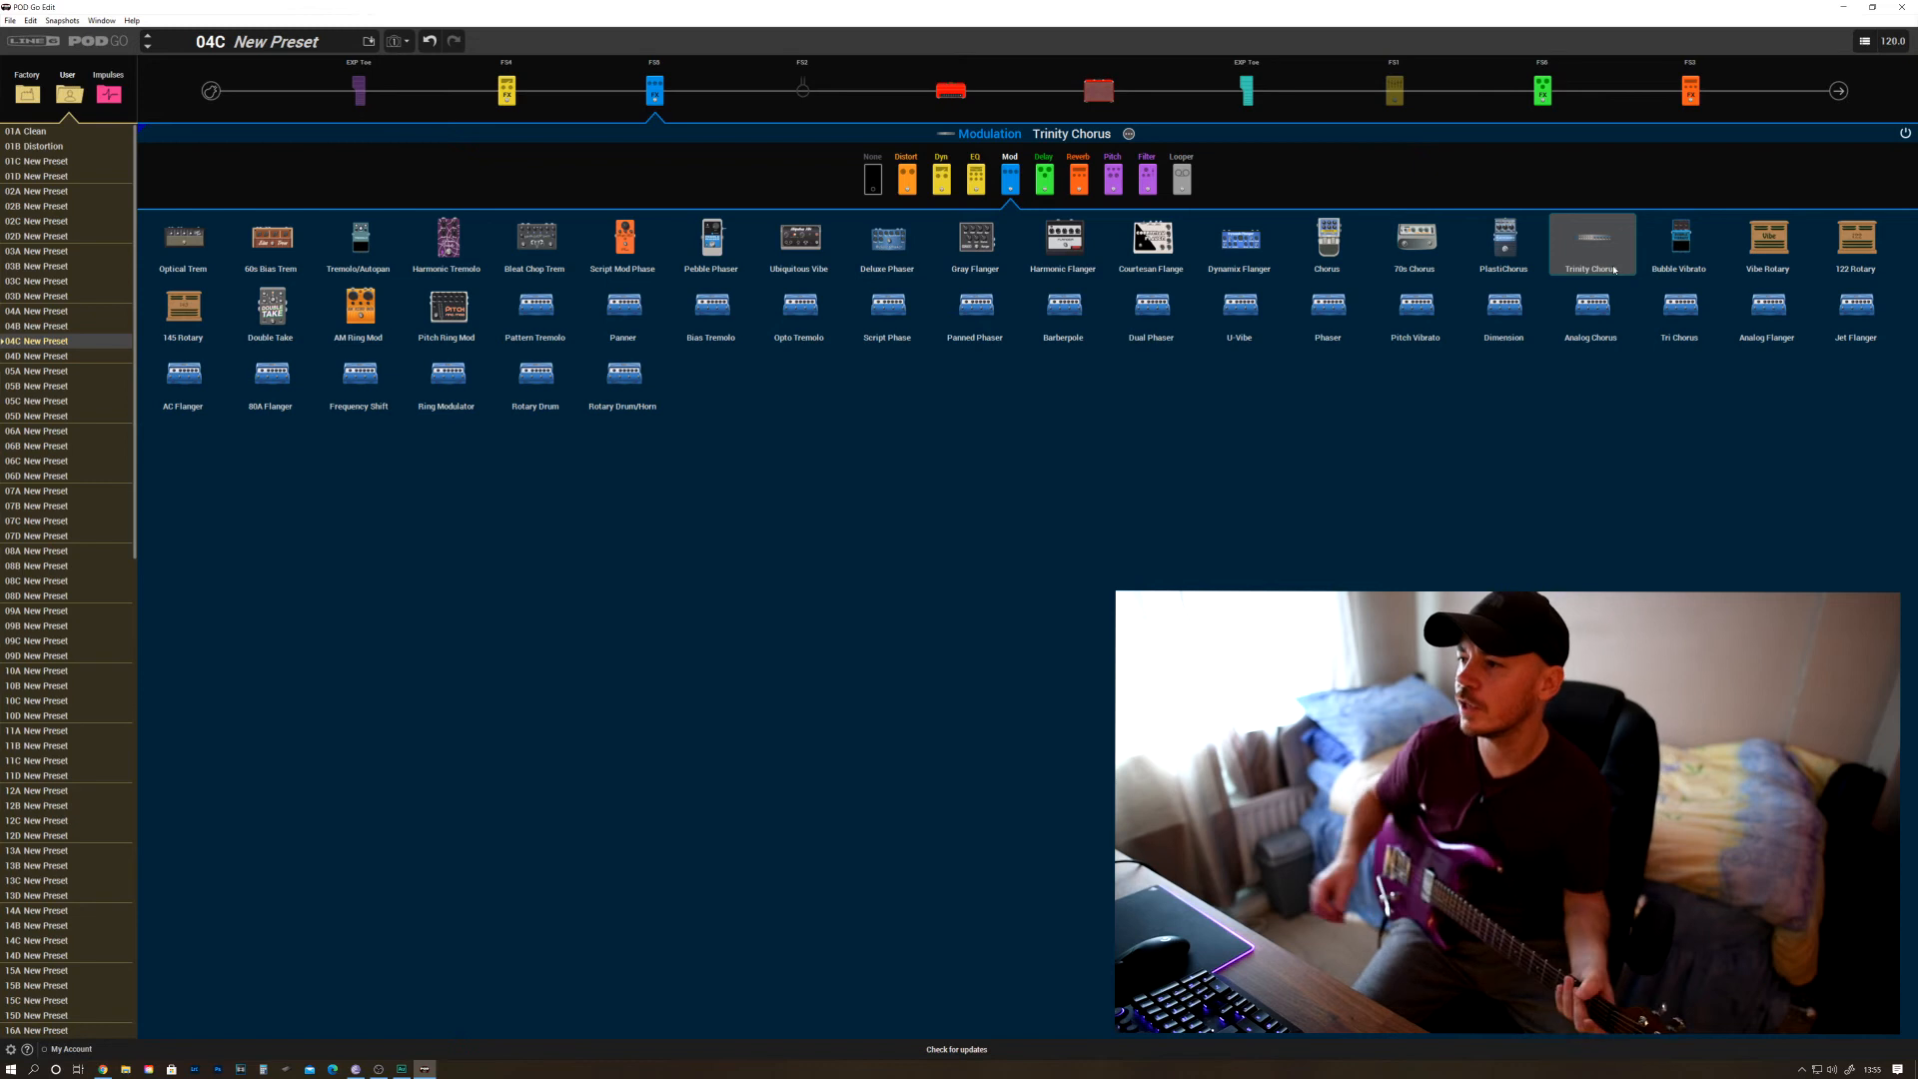
left_click(1427, 254)
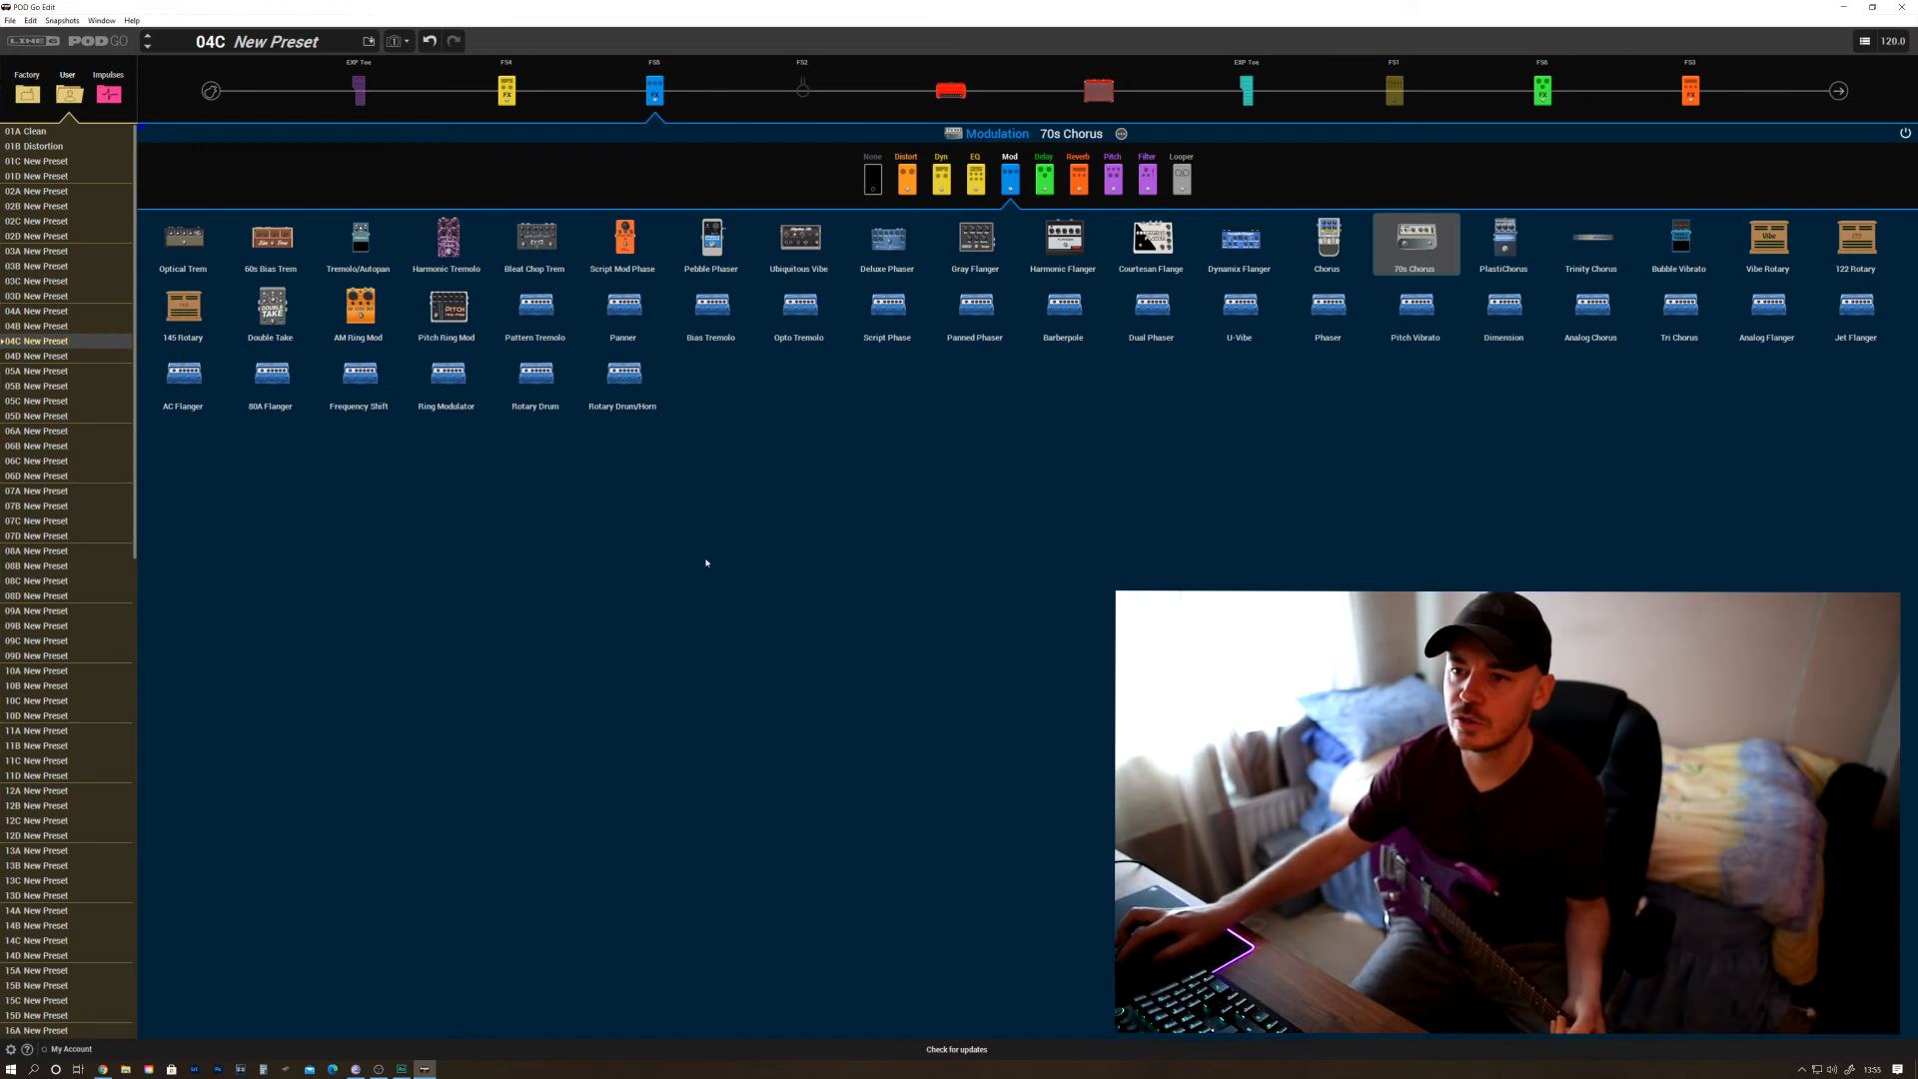
left_click(447, 243)
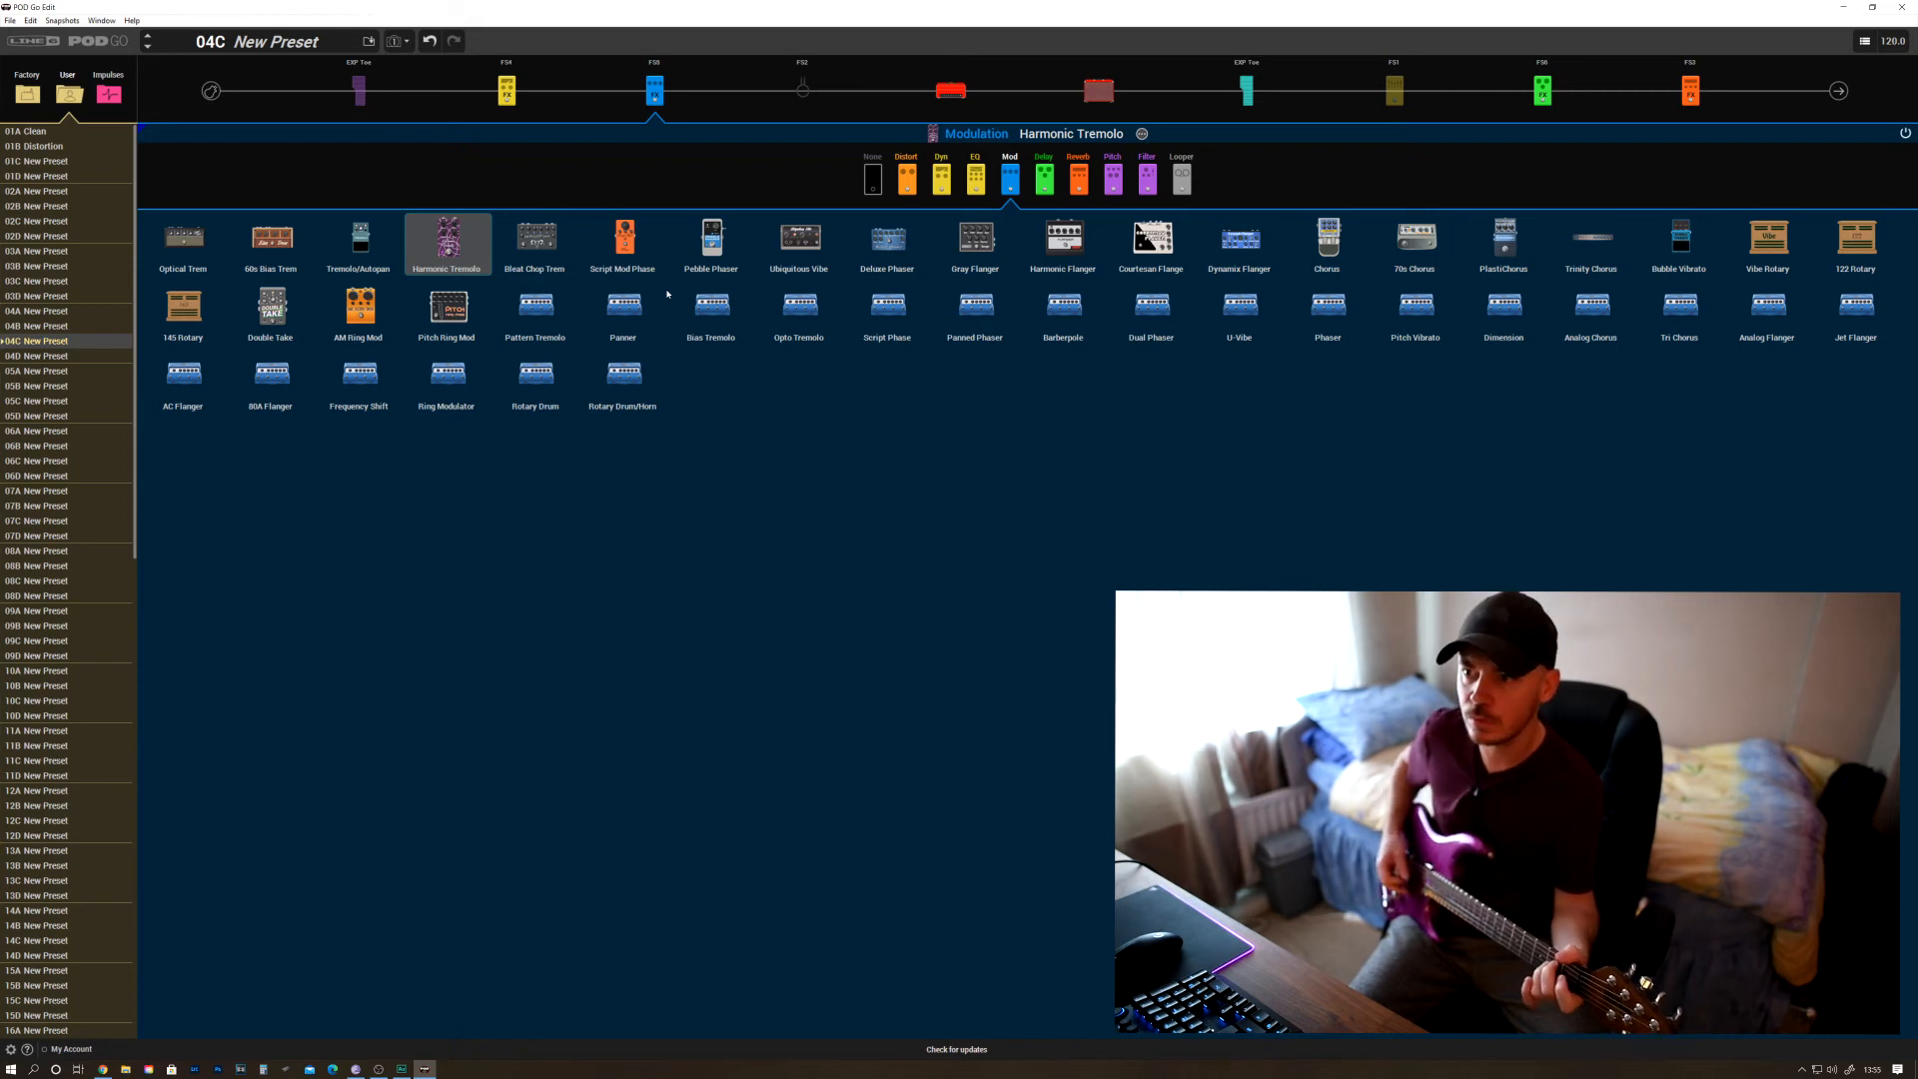
left_click(184, 249)
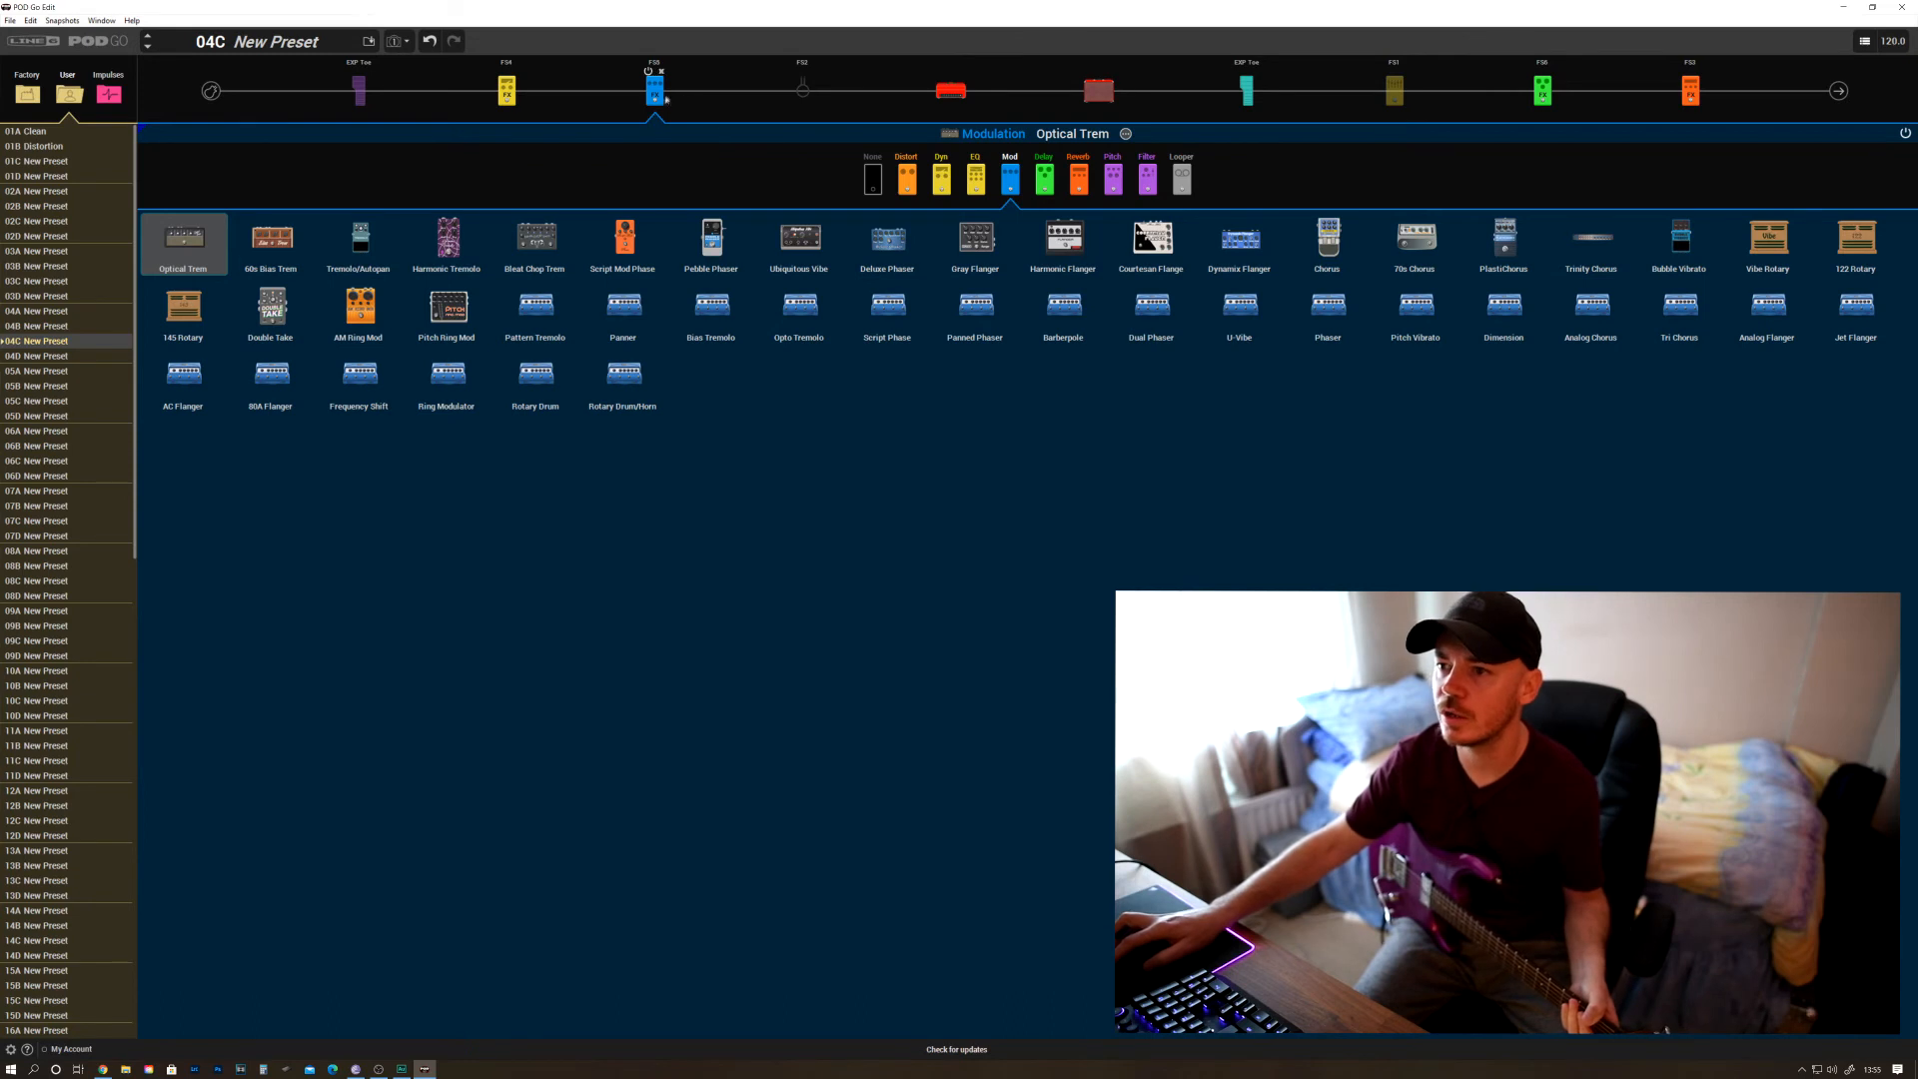
Move the modulation block to just before the delay and try the Bleat Chop Trem and Script Mod Phase models
mouse_move(654, 85)
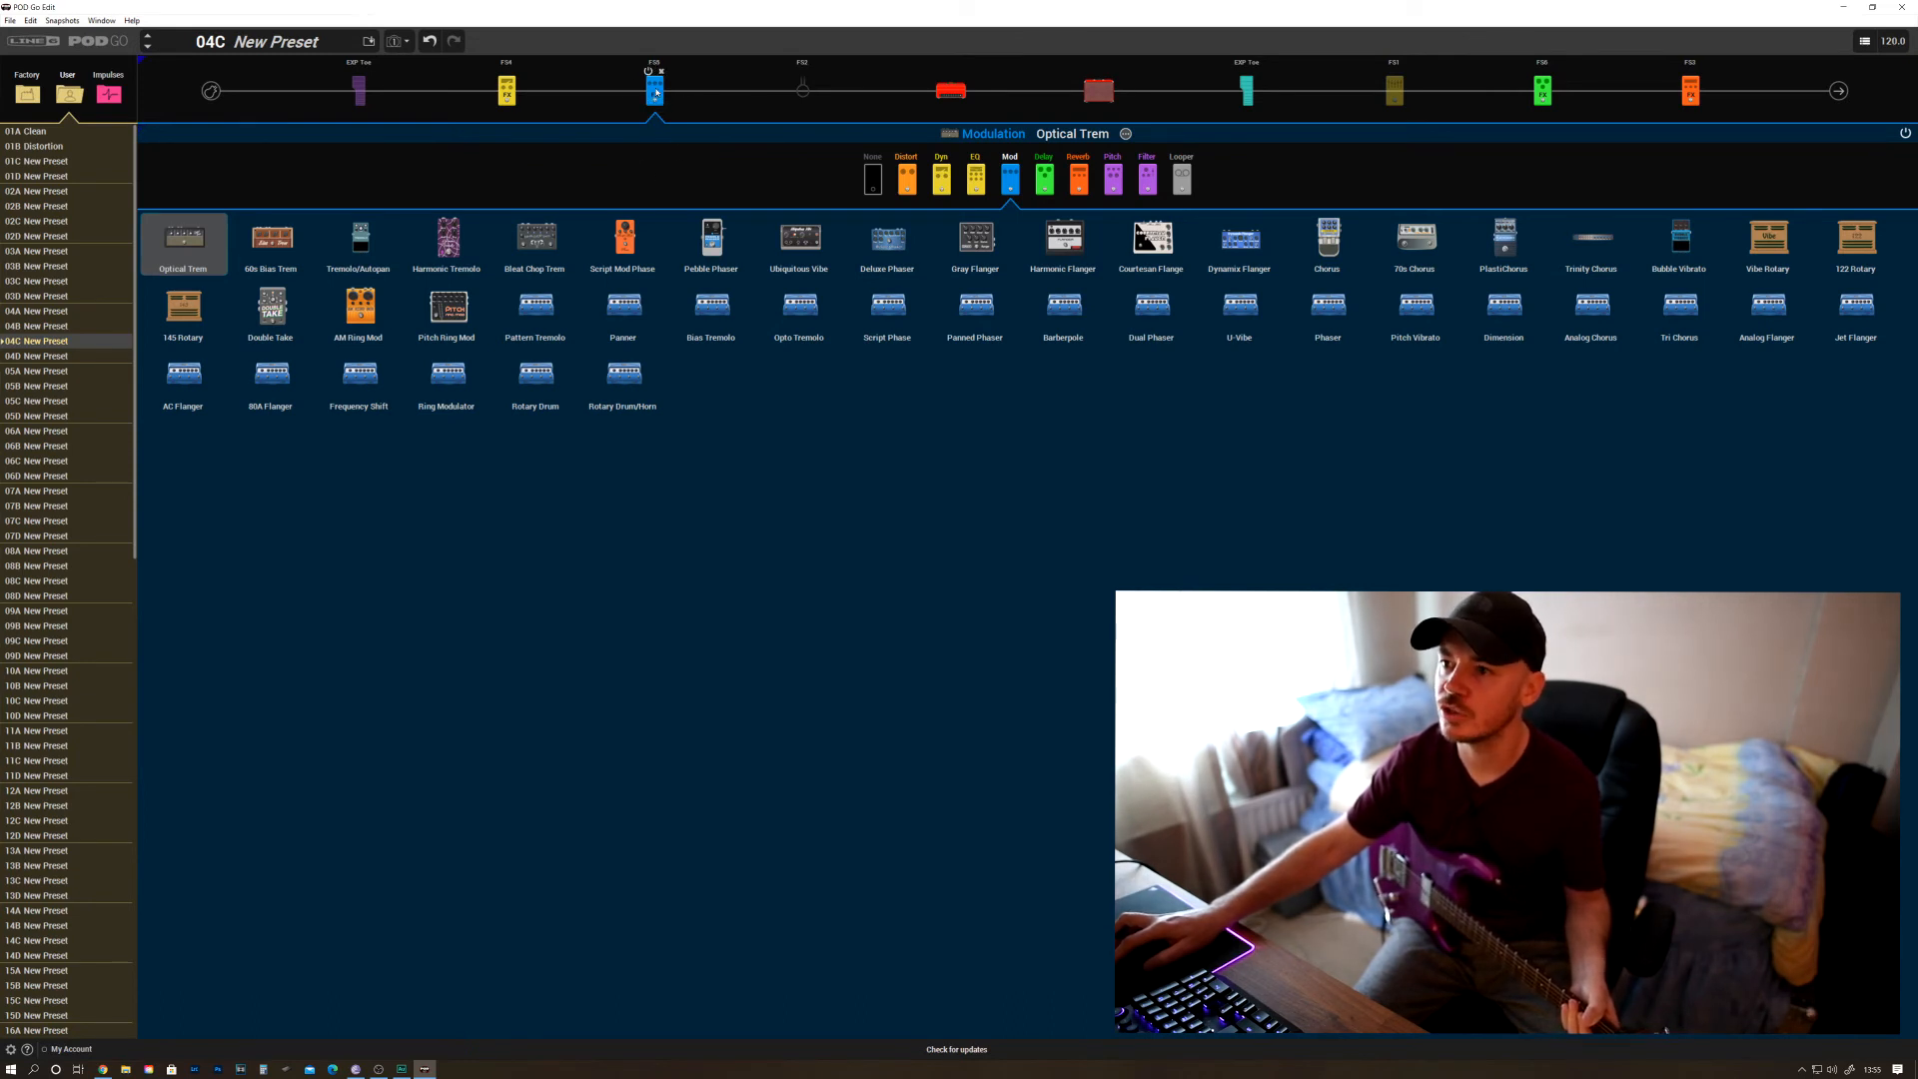
left_click_drag(657, 92, 1401, 86)
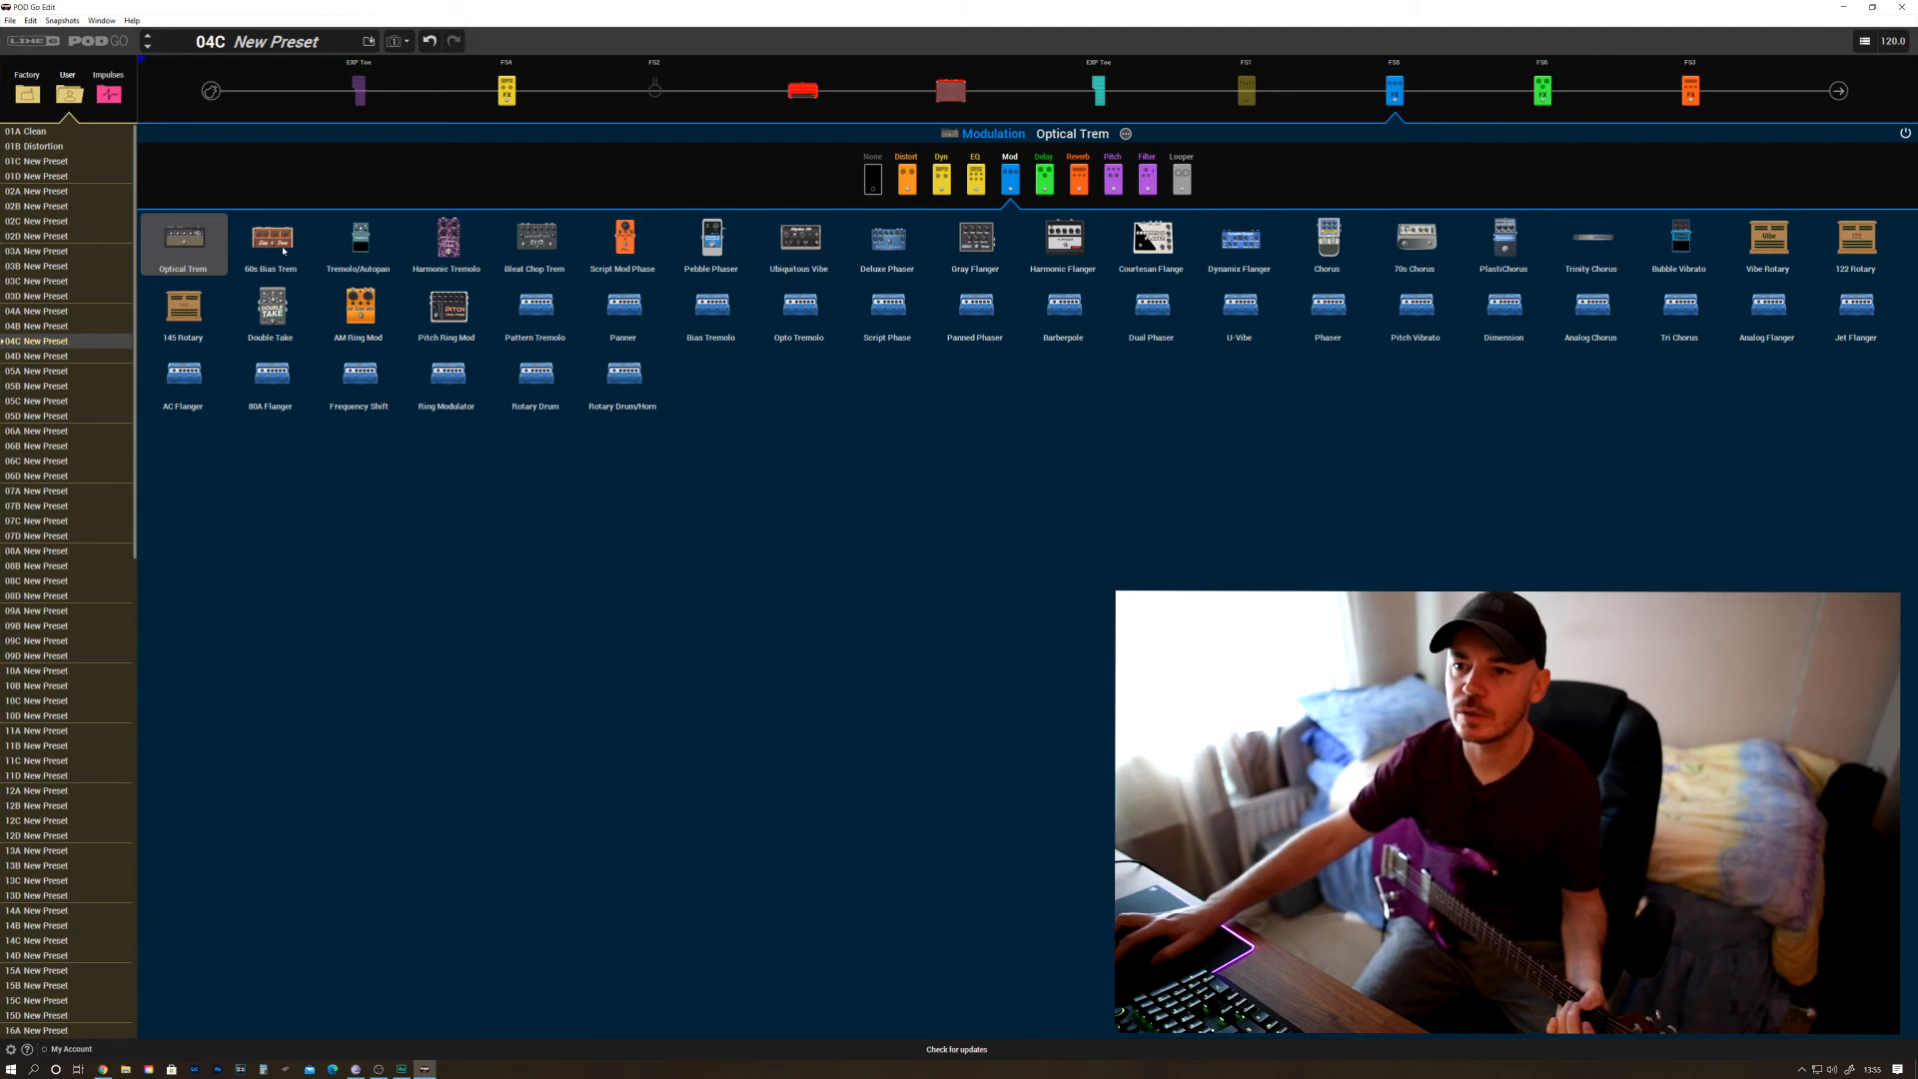
left_click(537, 240)
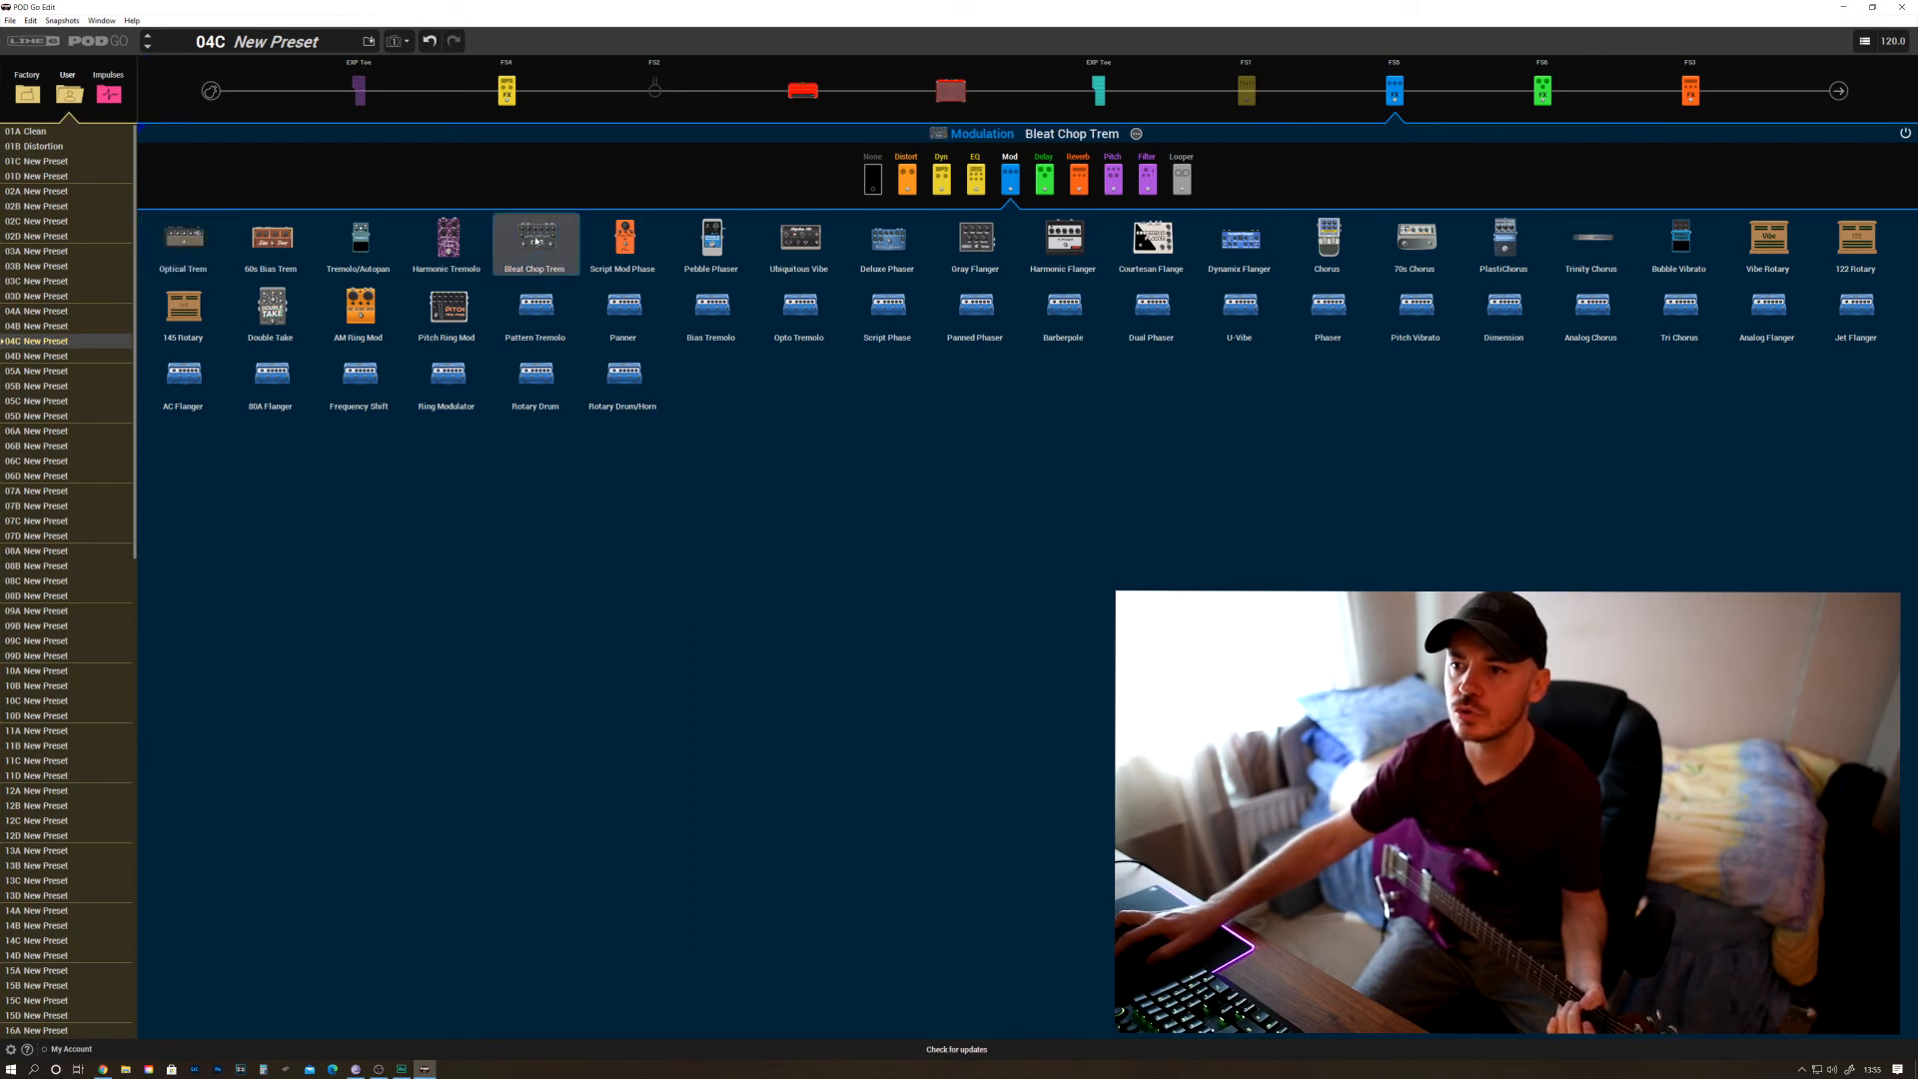
left_click(624, 240)
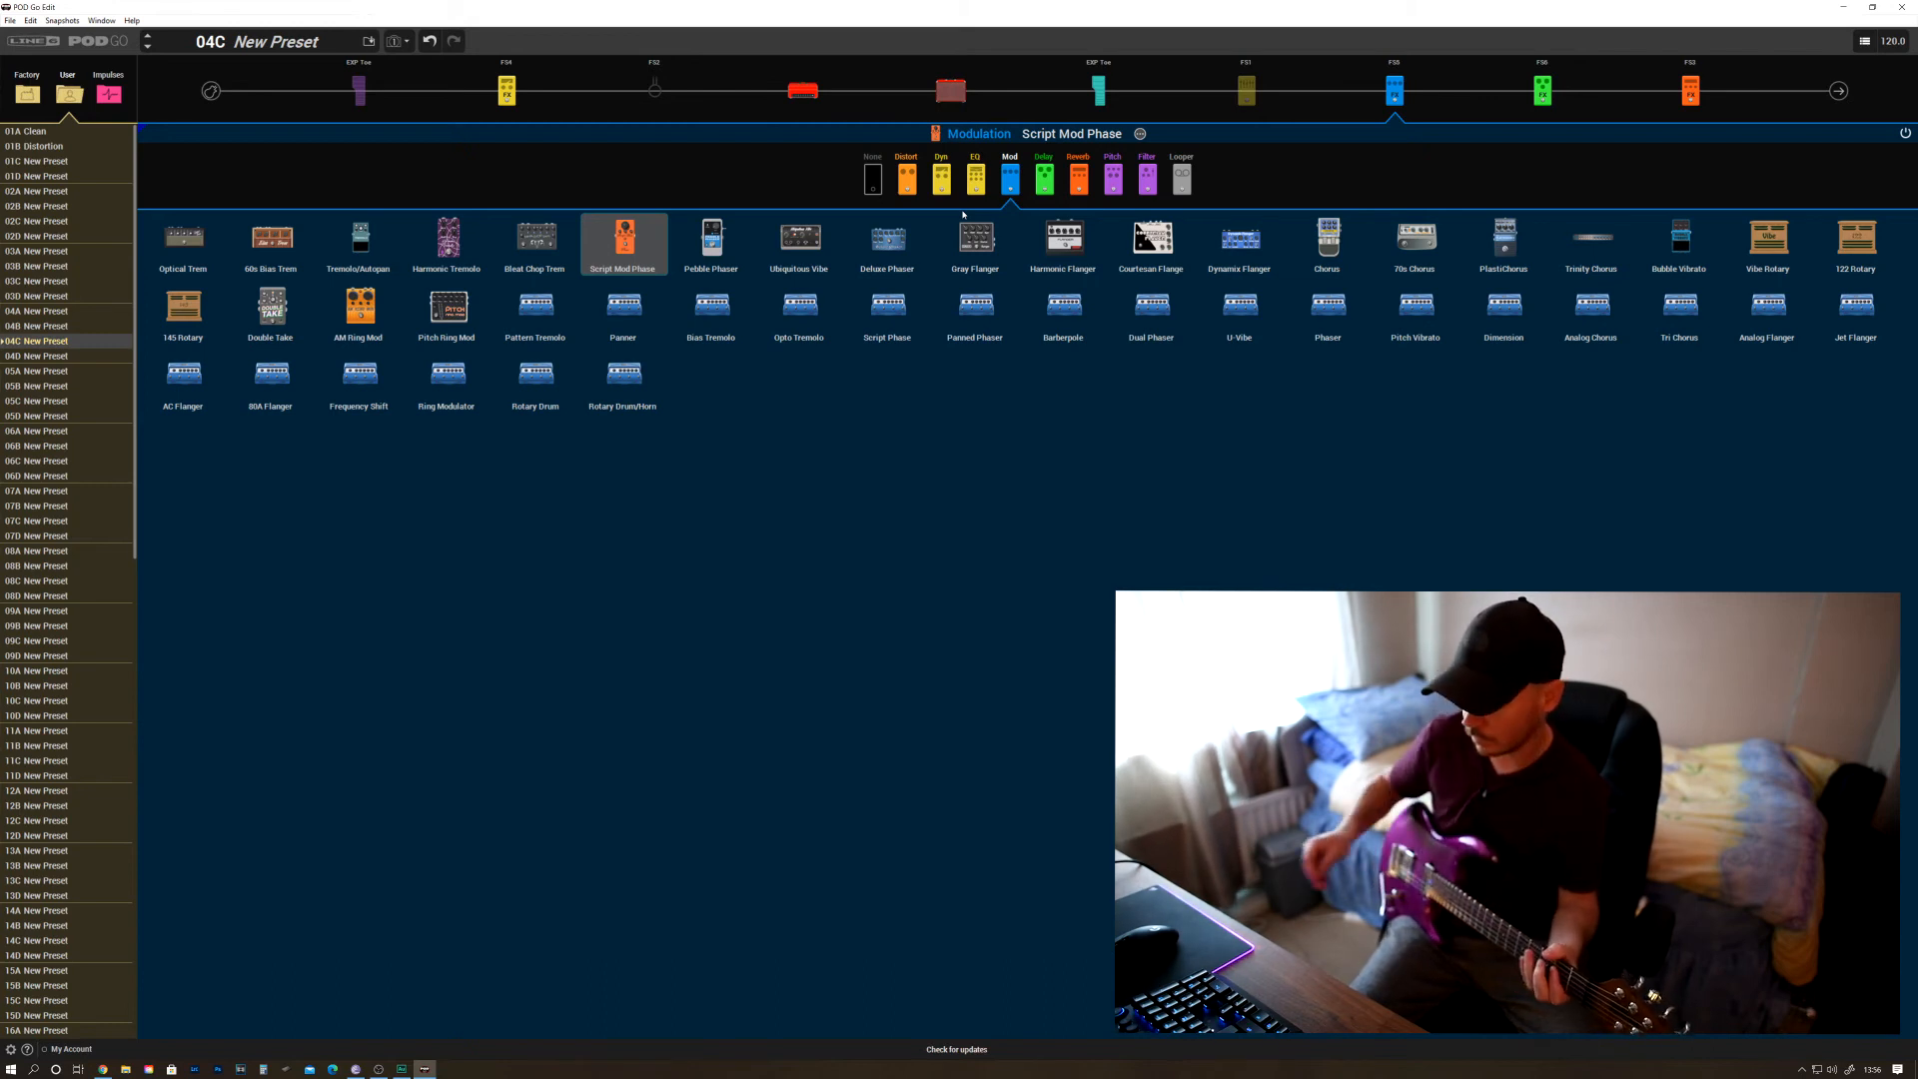
Move the modulation block to directly before the amp and change its model to Dimension
left_click(1396, 94)
left_click_drag(1395, 94, 775, 93)
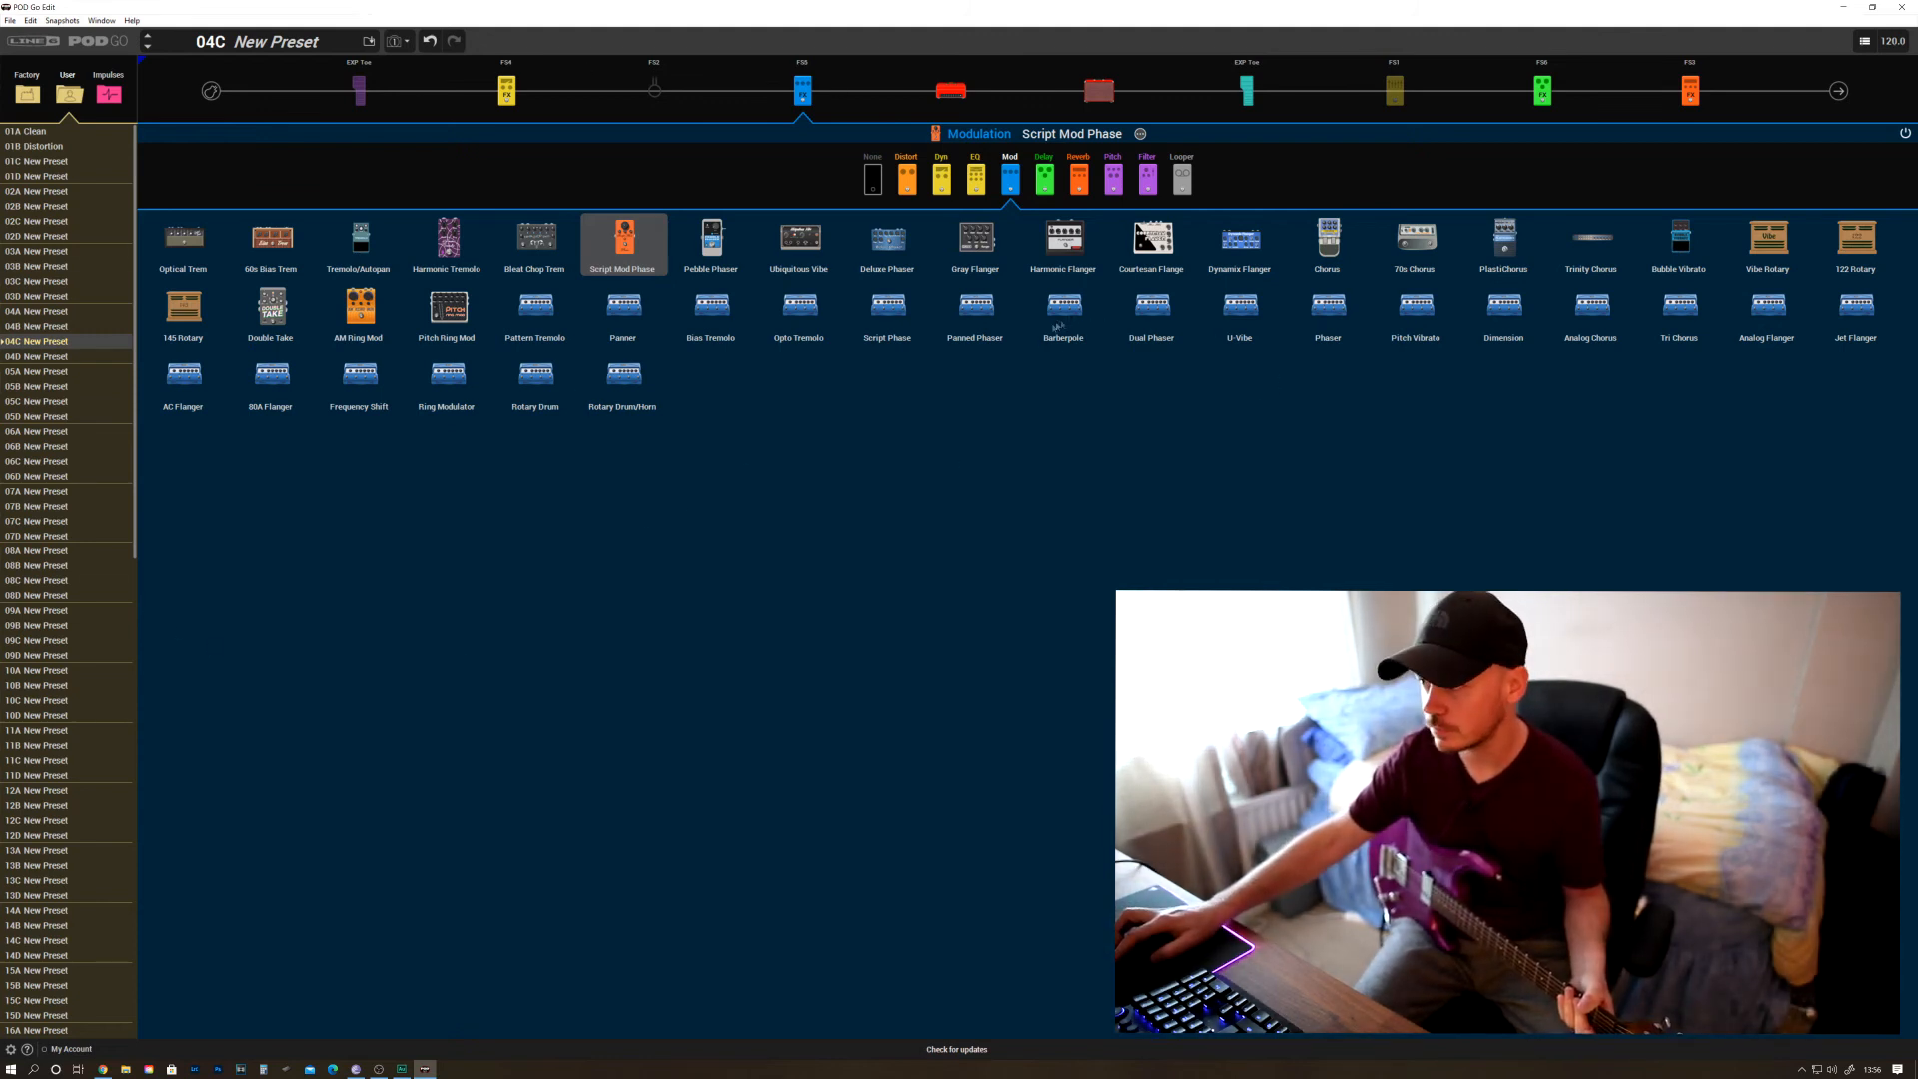
left_click(1501, 318)
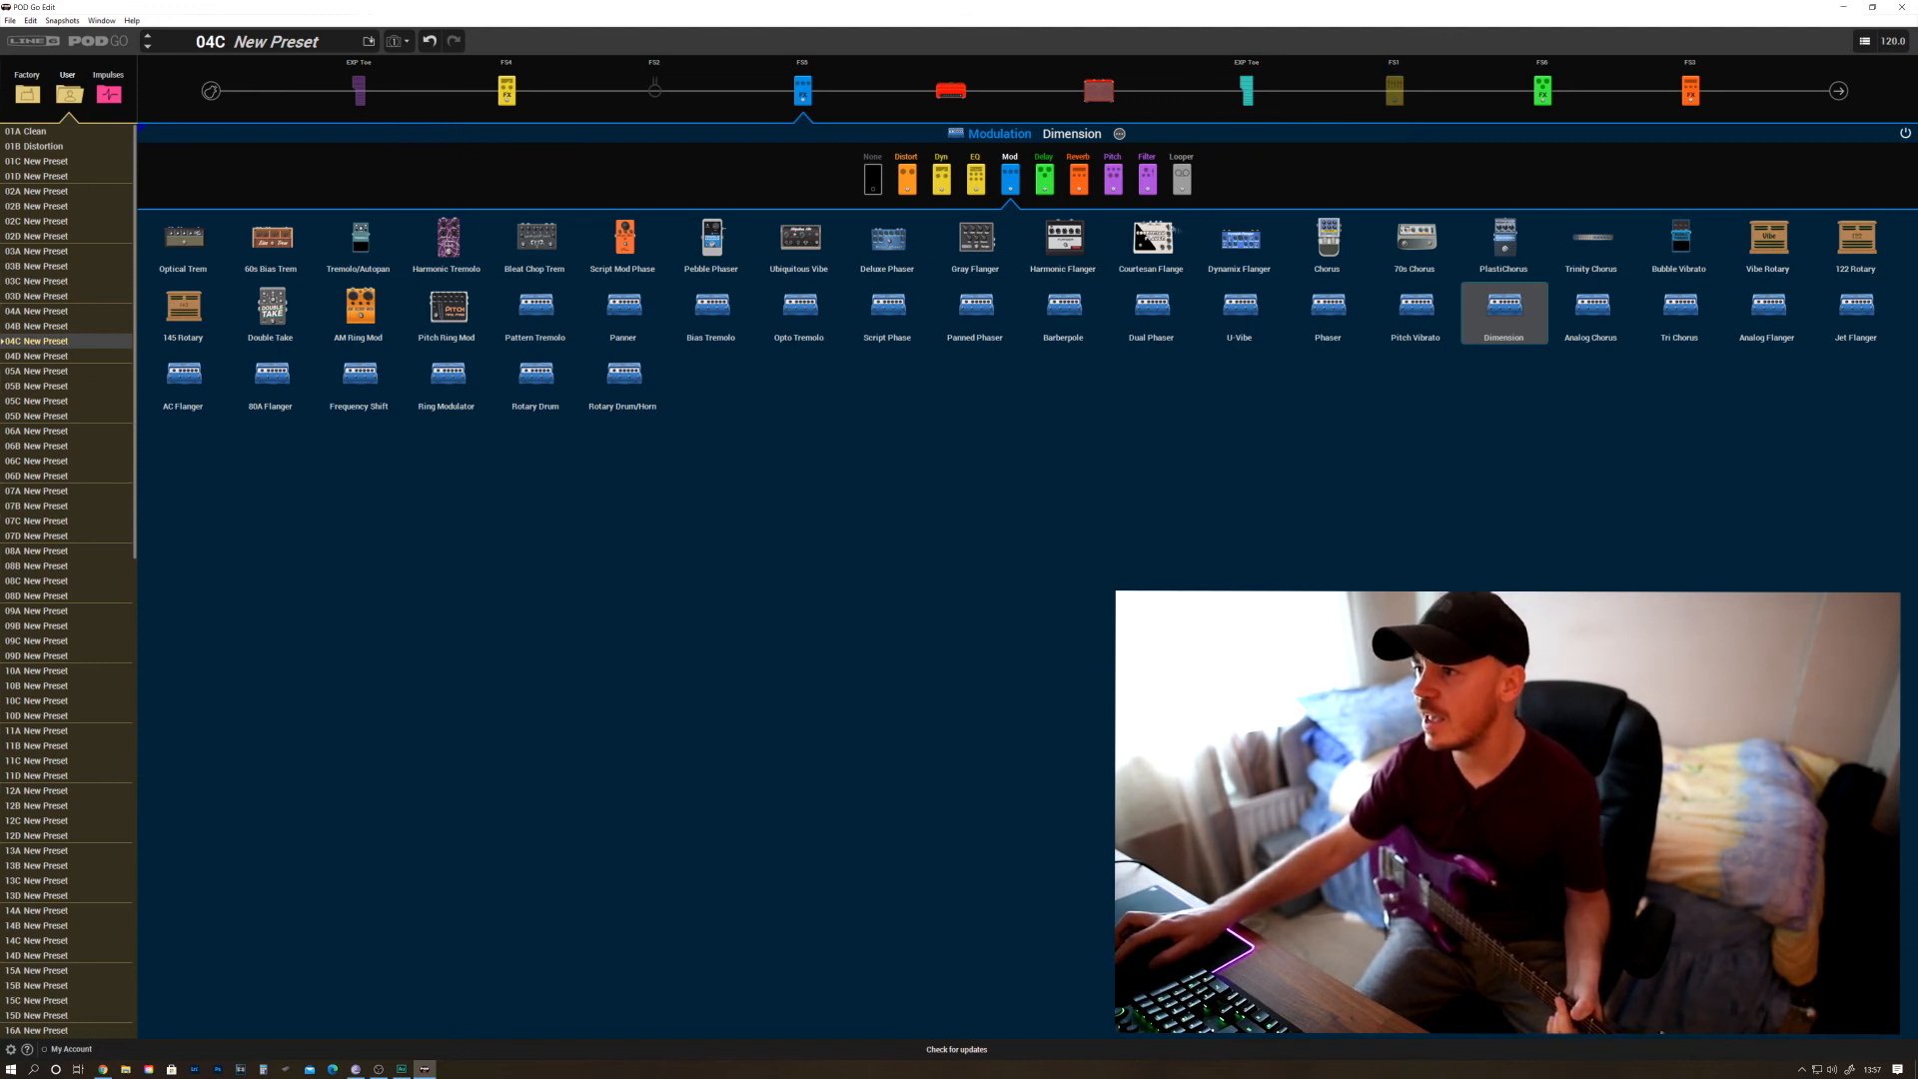
Change the amp model to Matchstick Ch1 and set its Ch1 Drive to 2.0
left_click(944, 180)
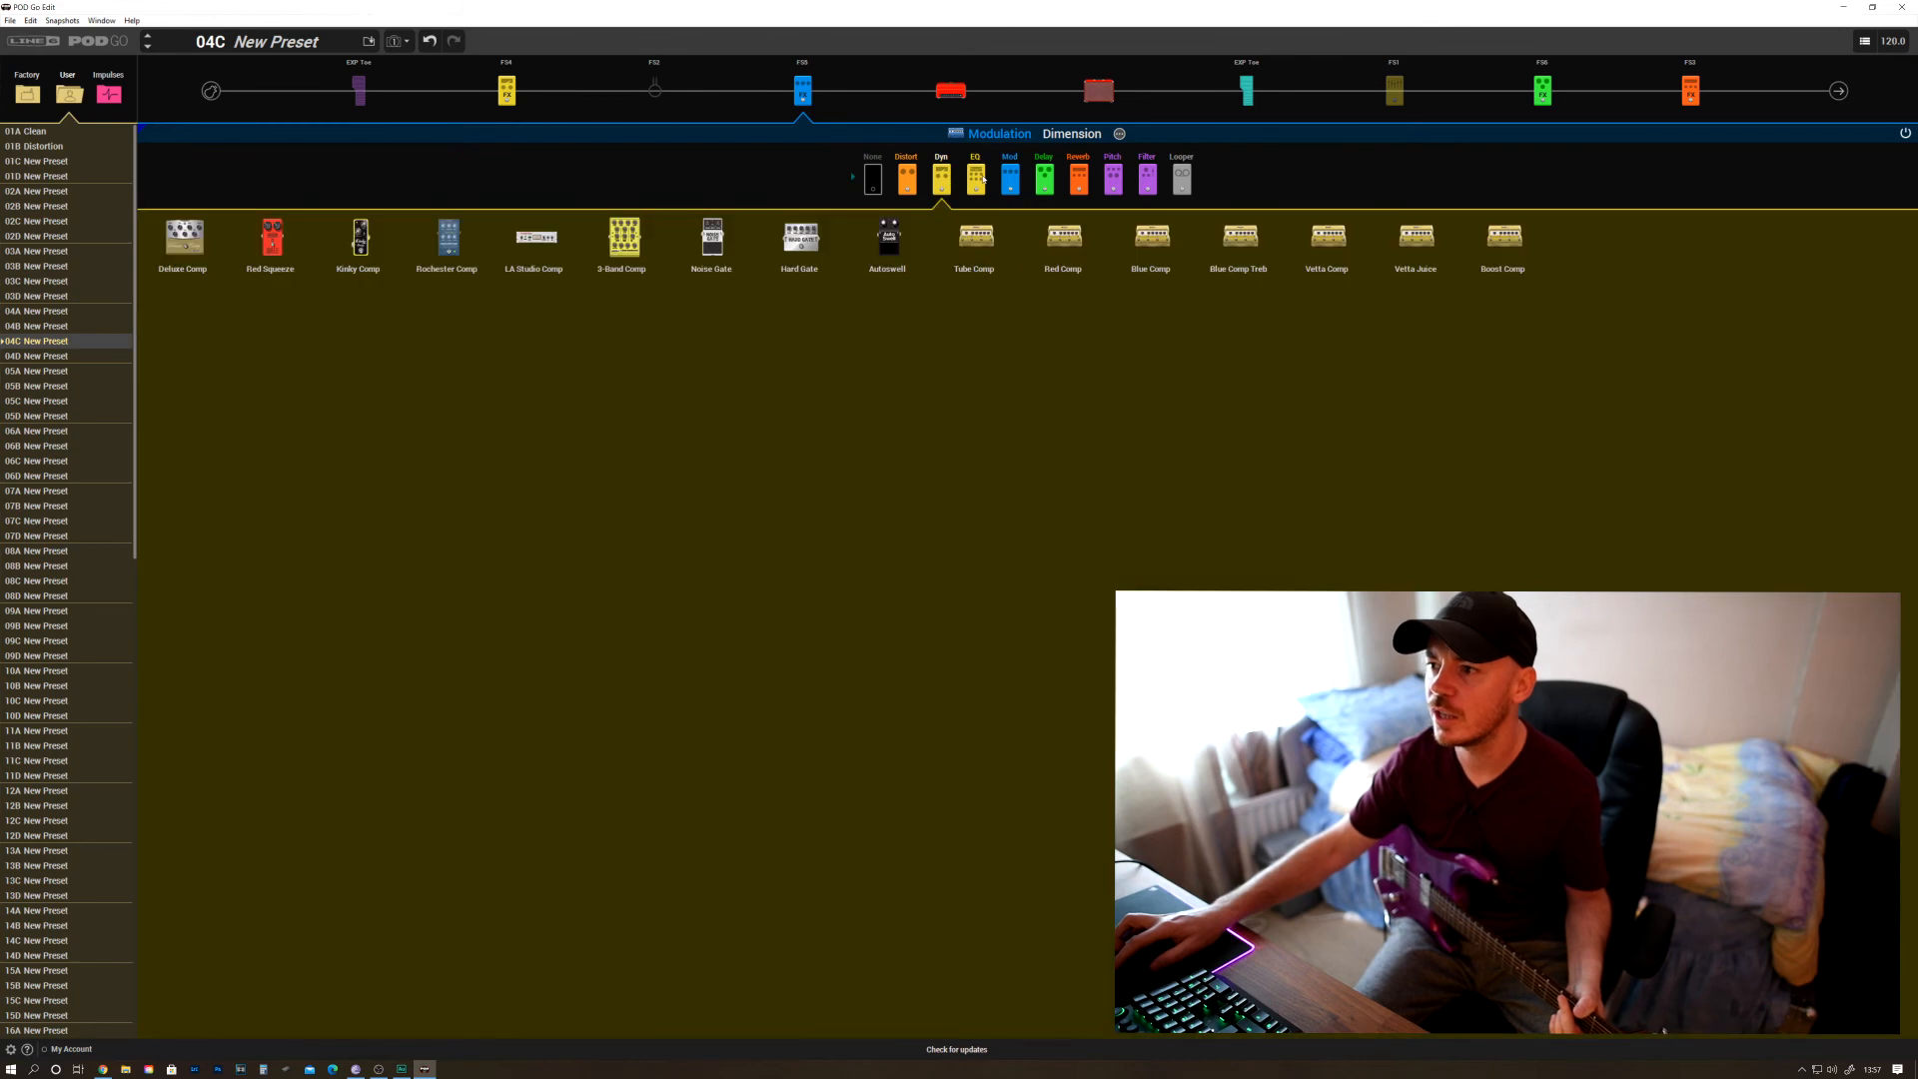
left_click(950, 90)
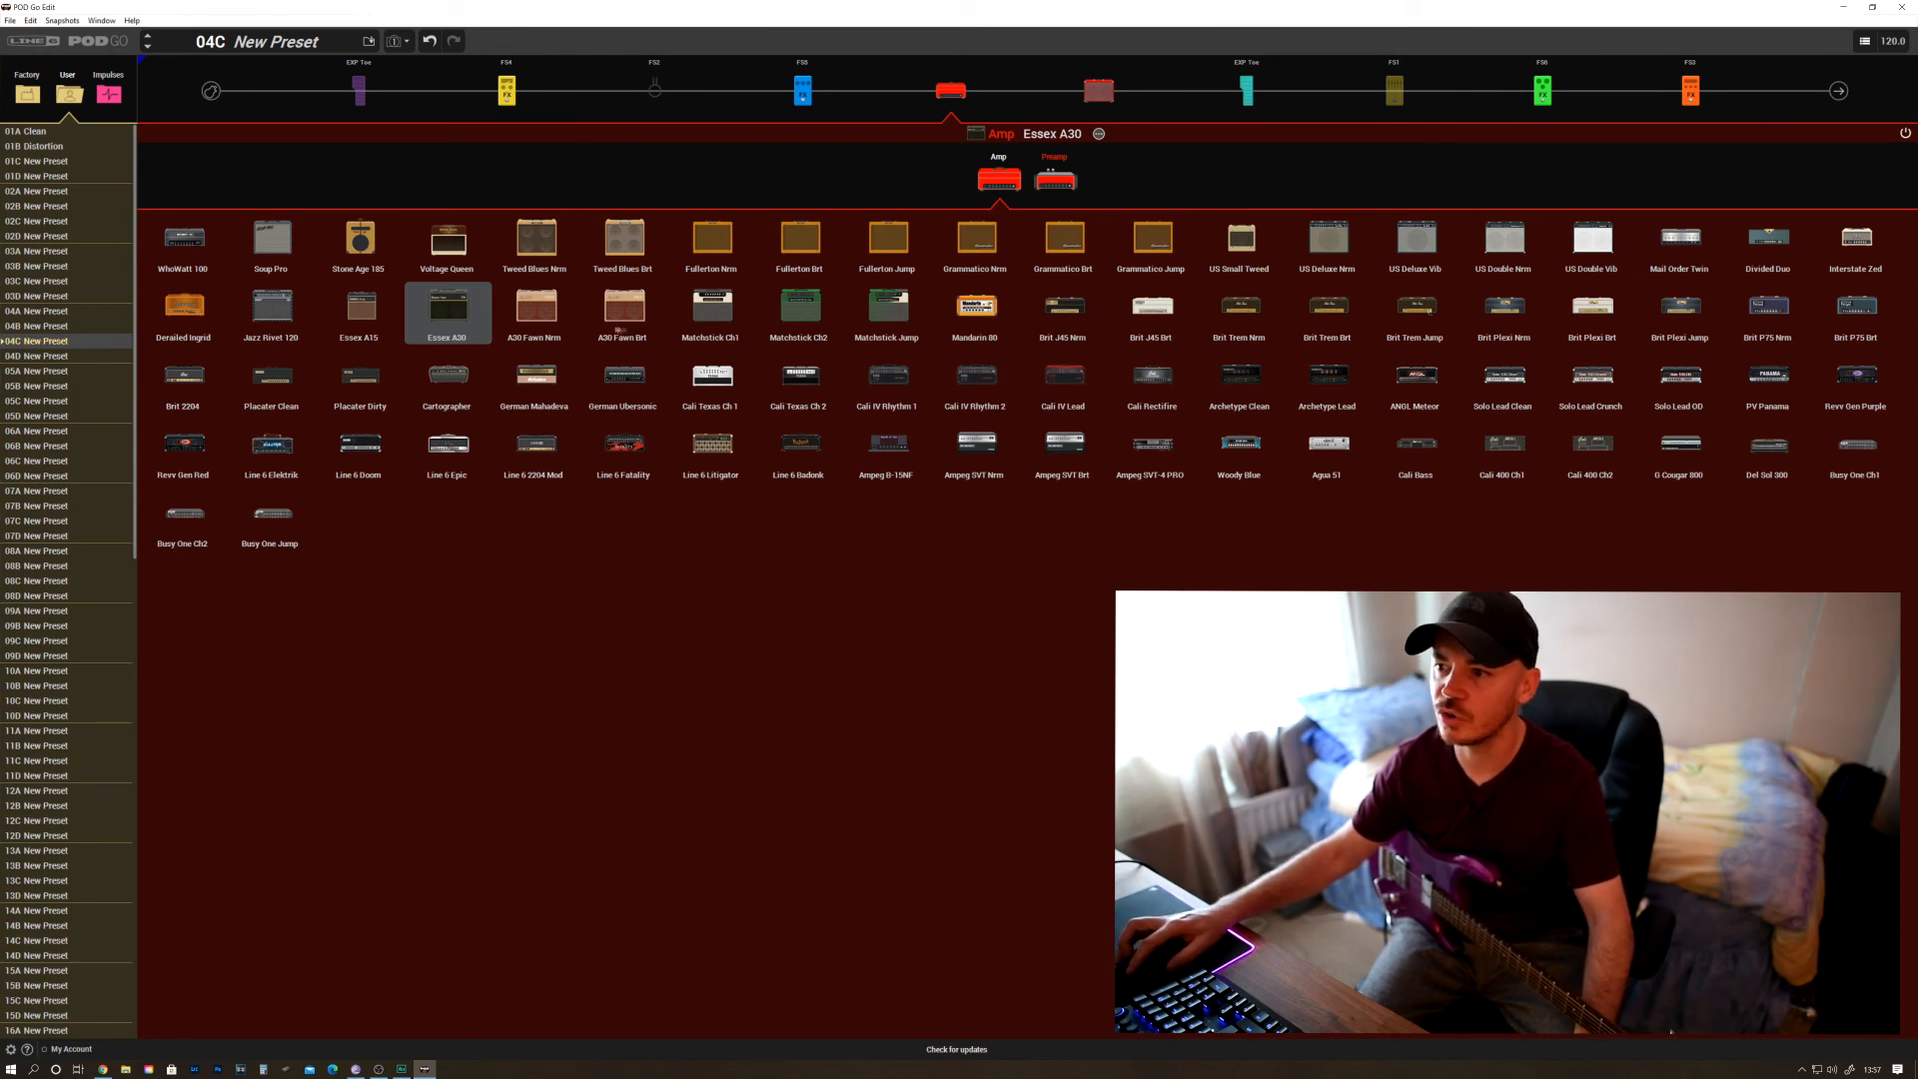
left_click(712, 306)
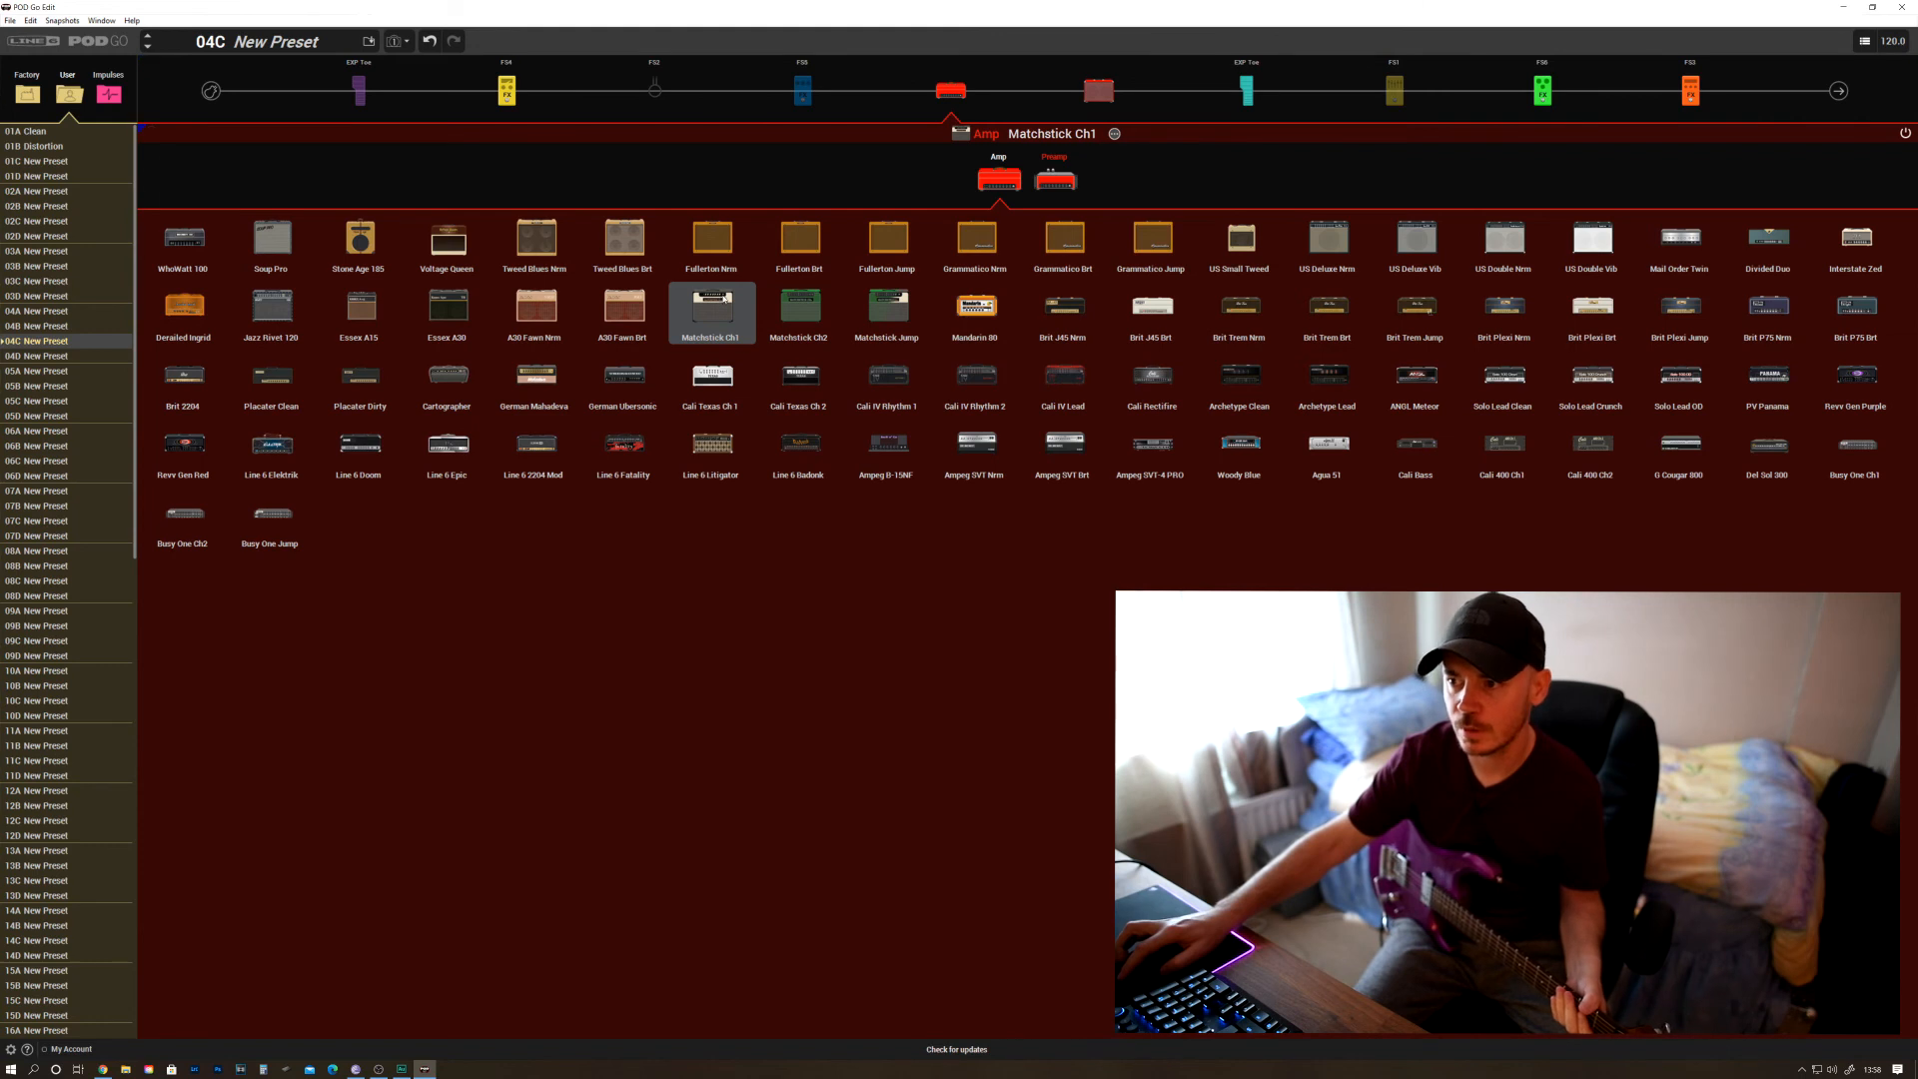
left_click(723, 297)
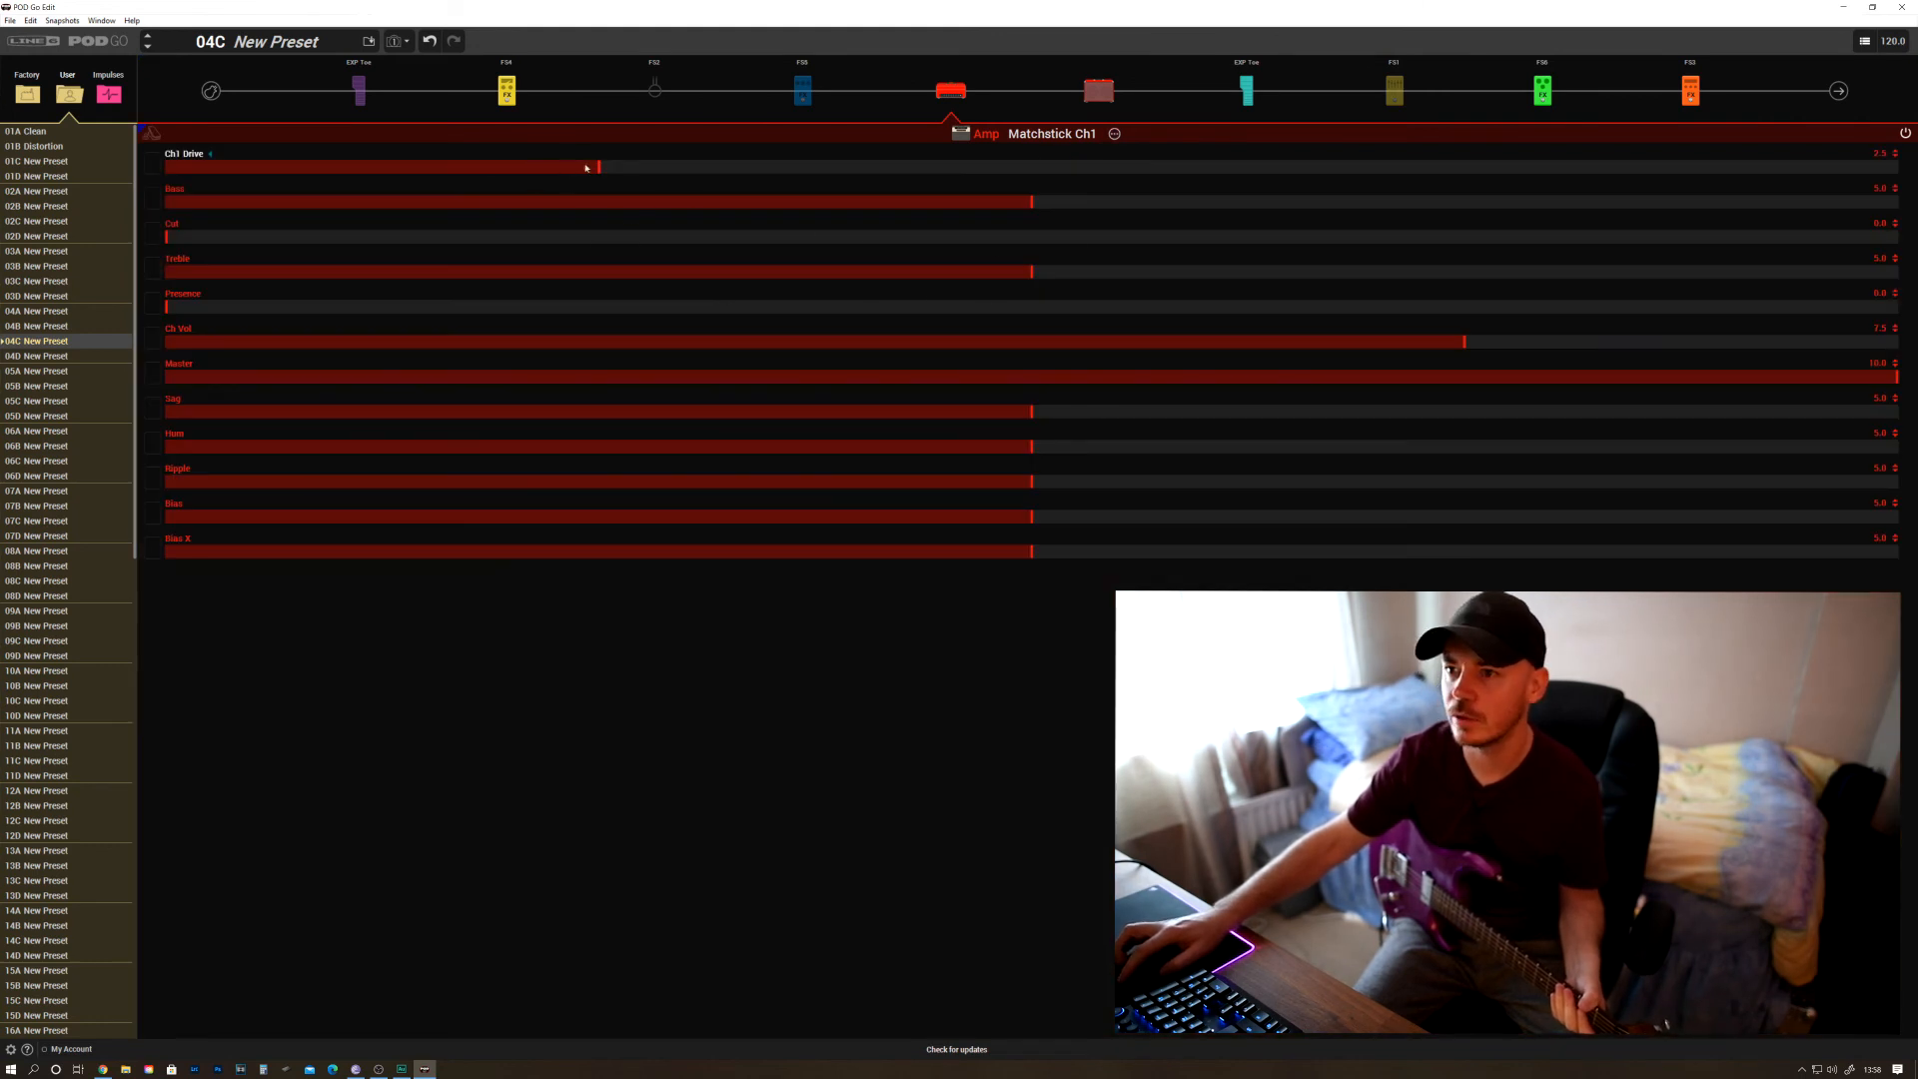
left_click_drag(589, 167, 512, 167)
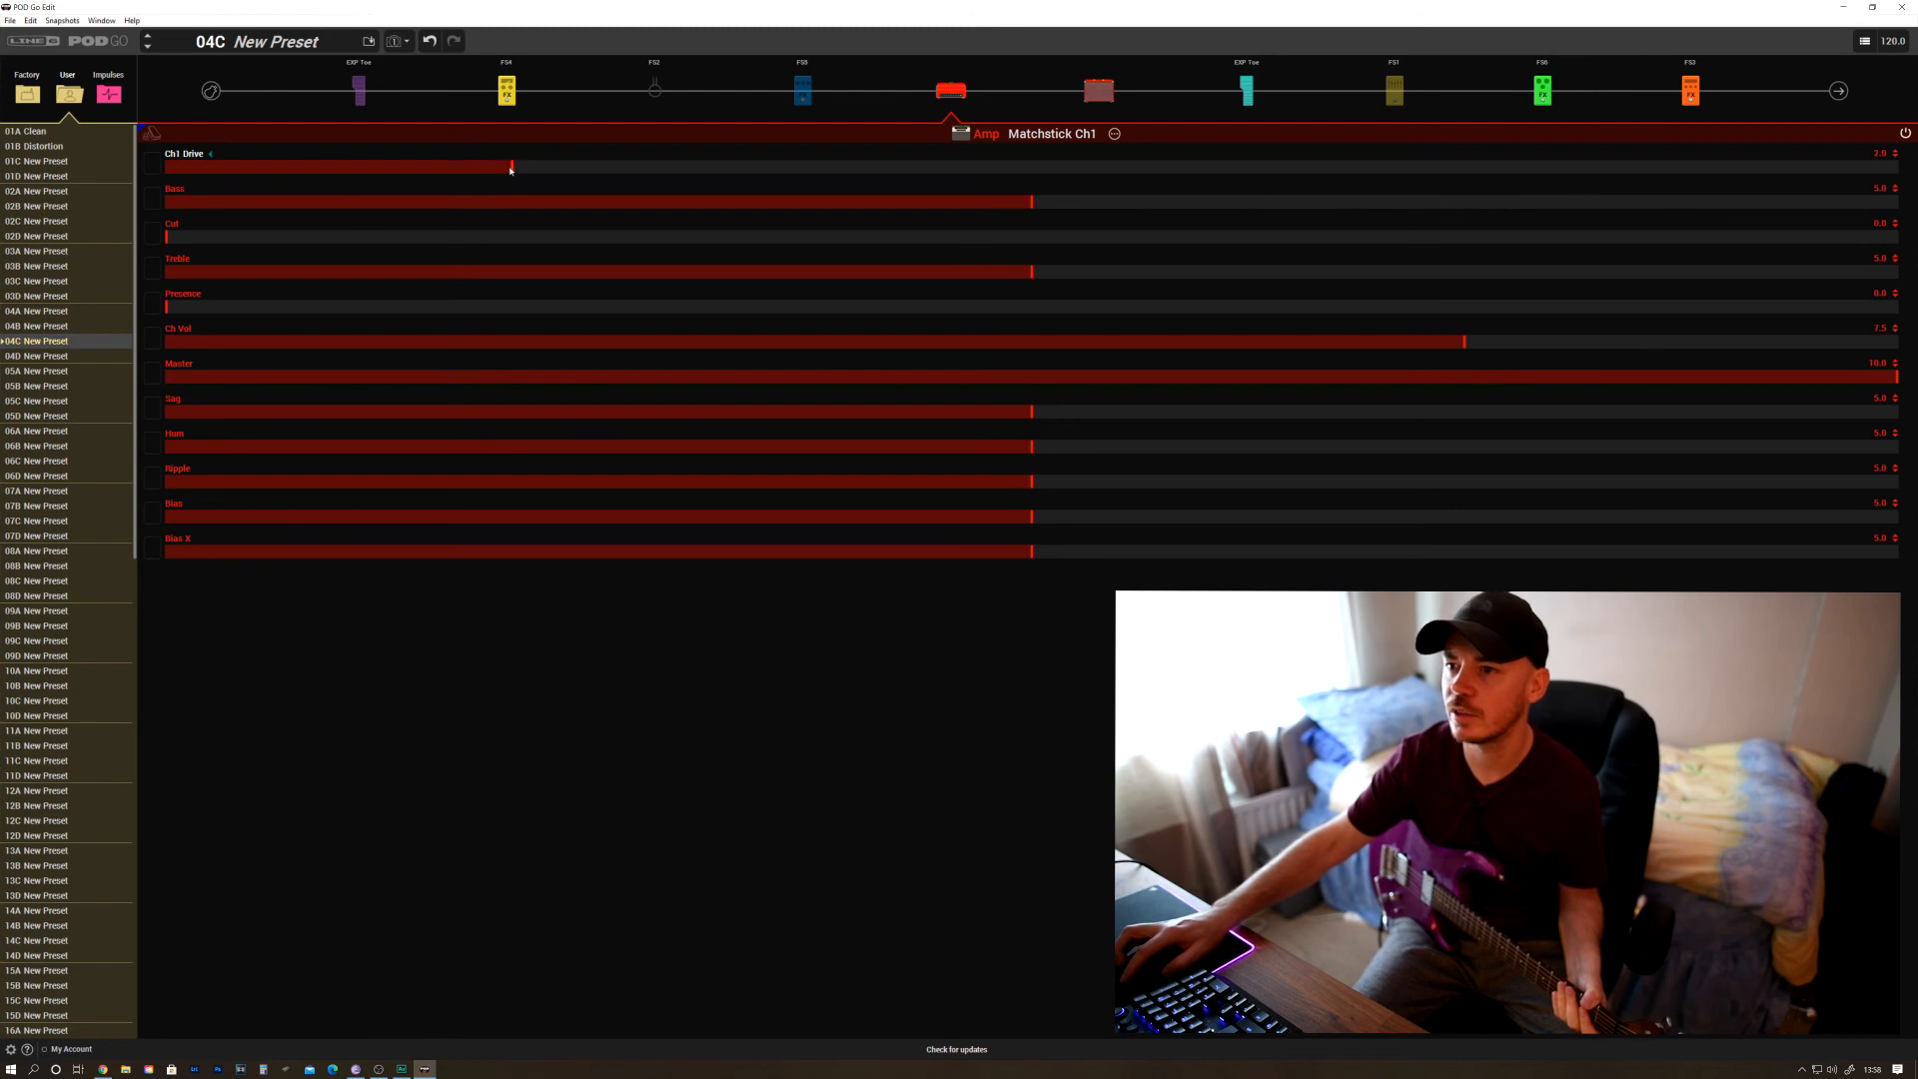
Set the LA Studio Comp's Mix to 80% and return to the amp's model list
left_click(507, 92)
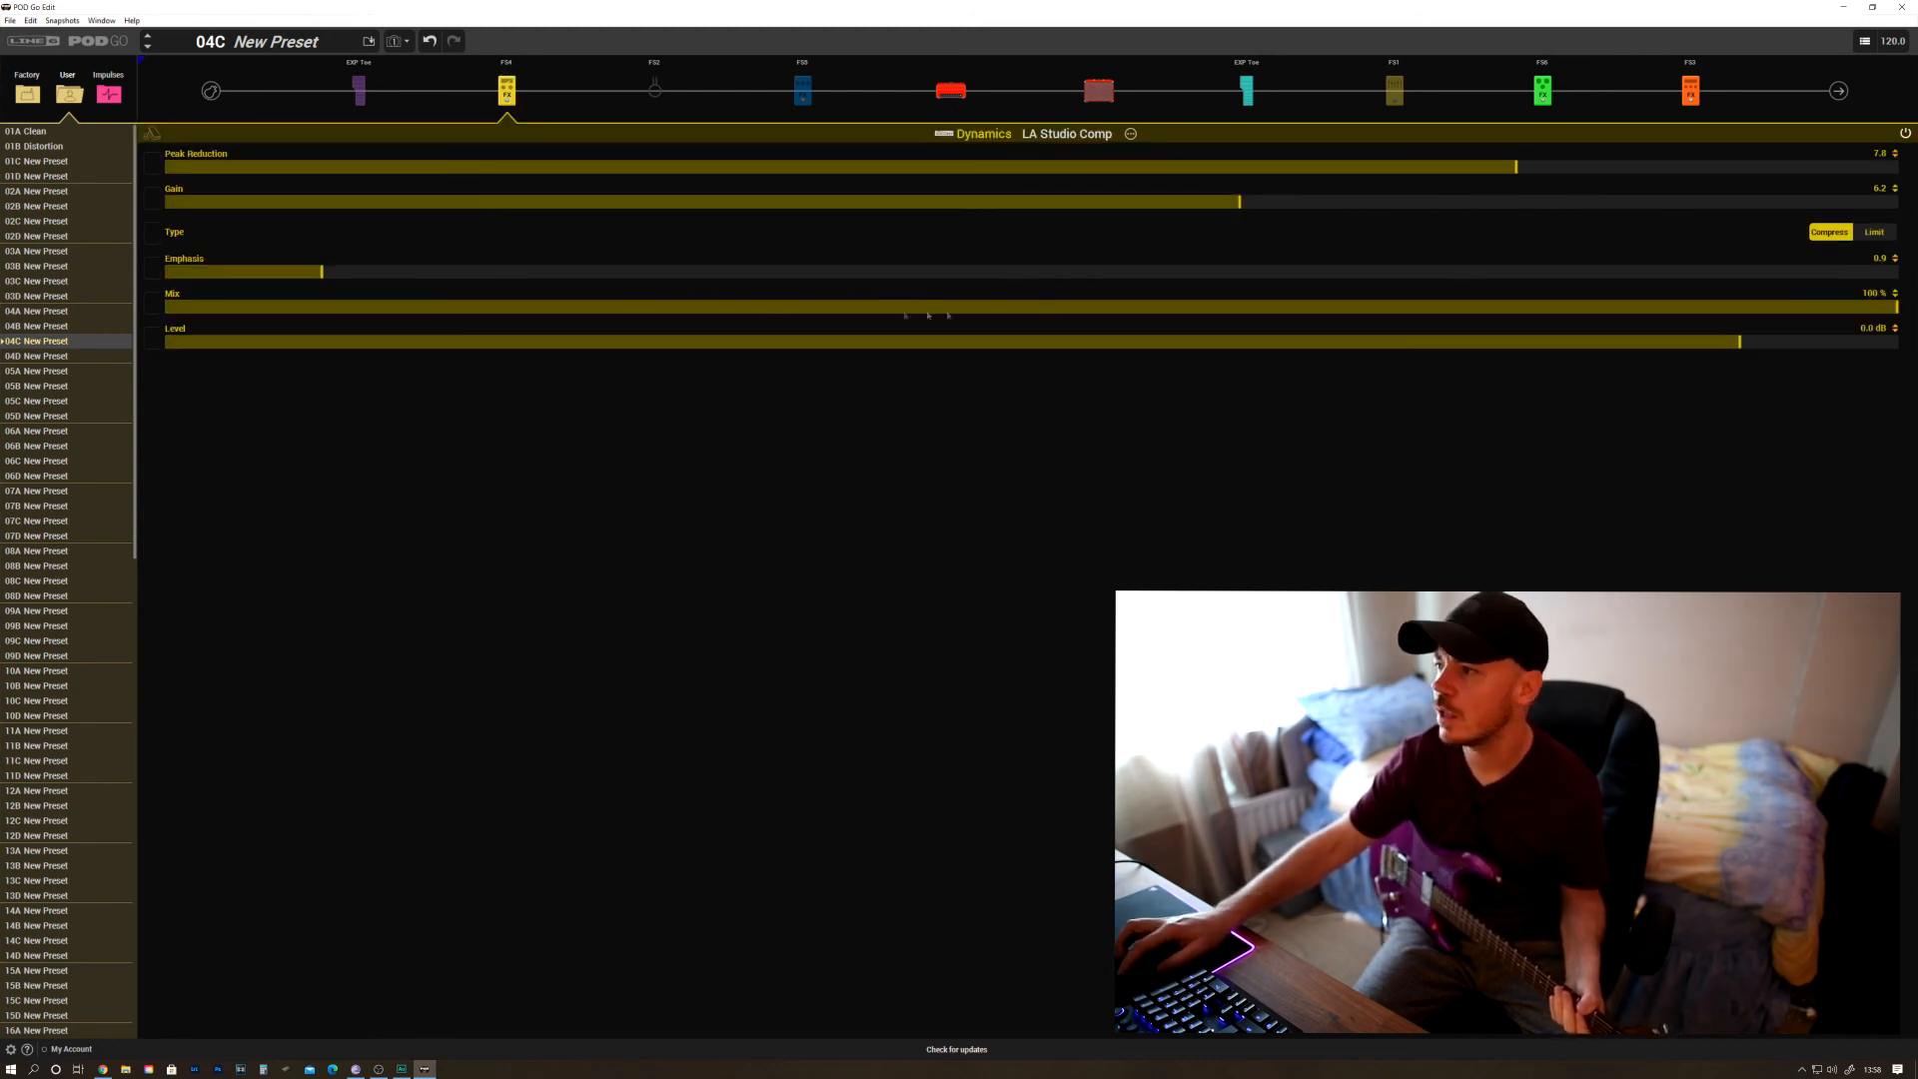
left_click_drag(1607, 300, 1551, 304)
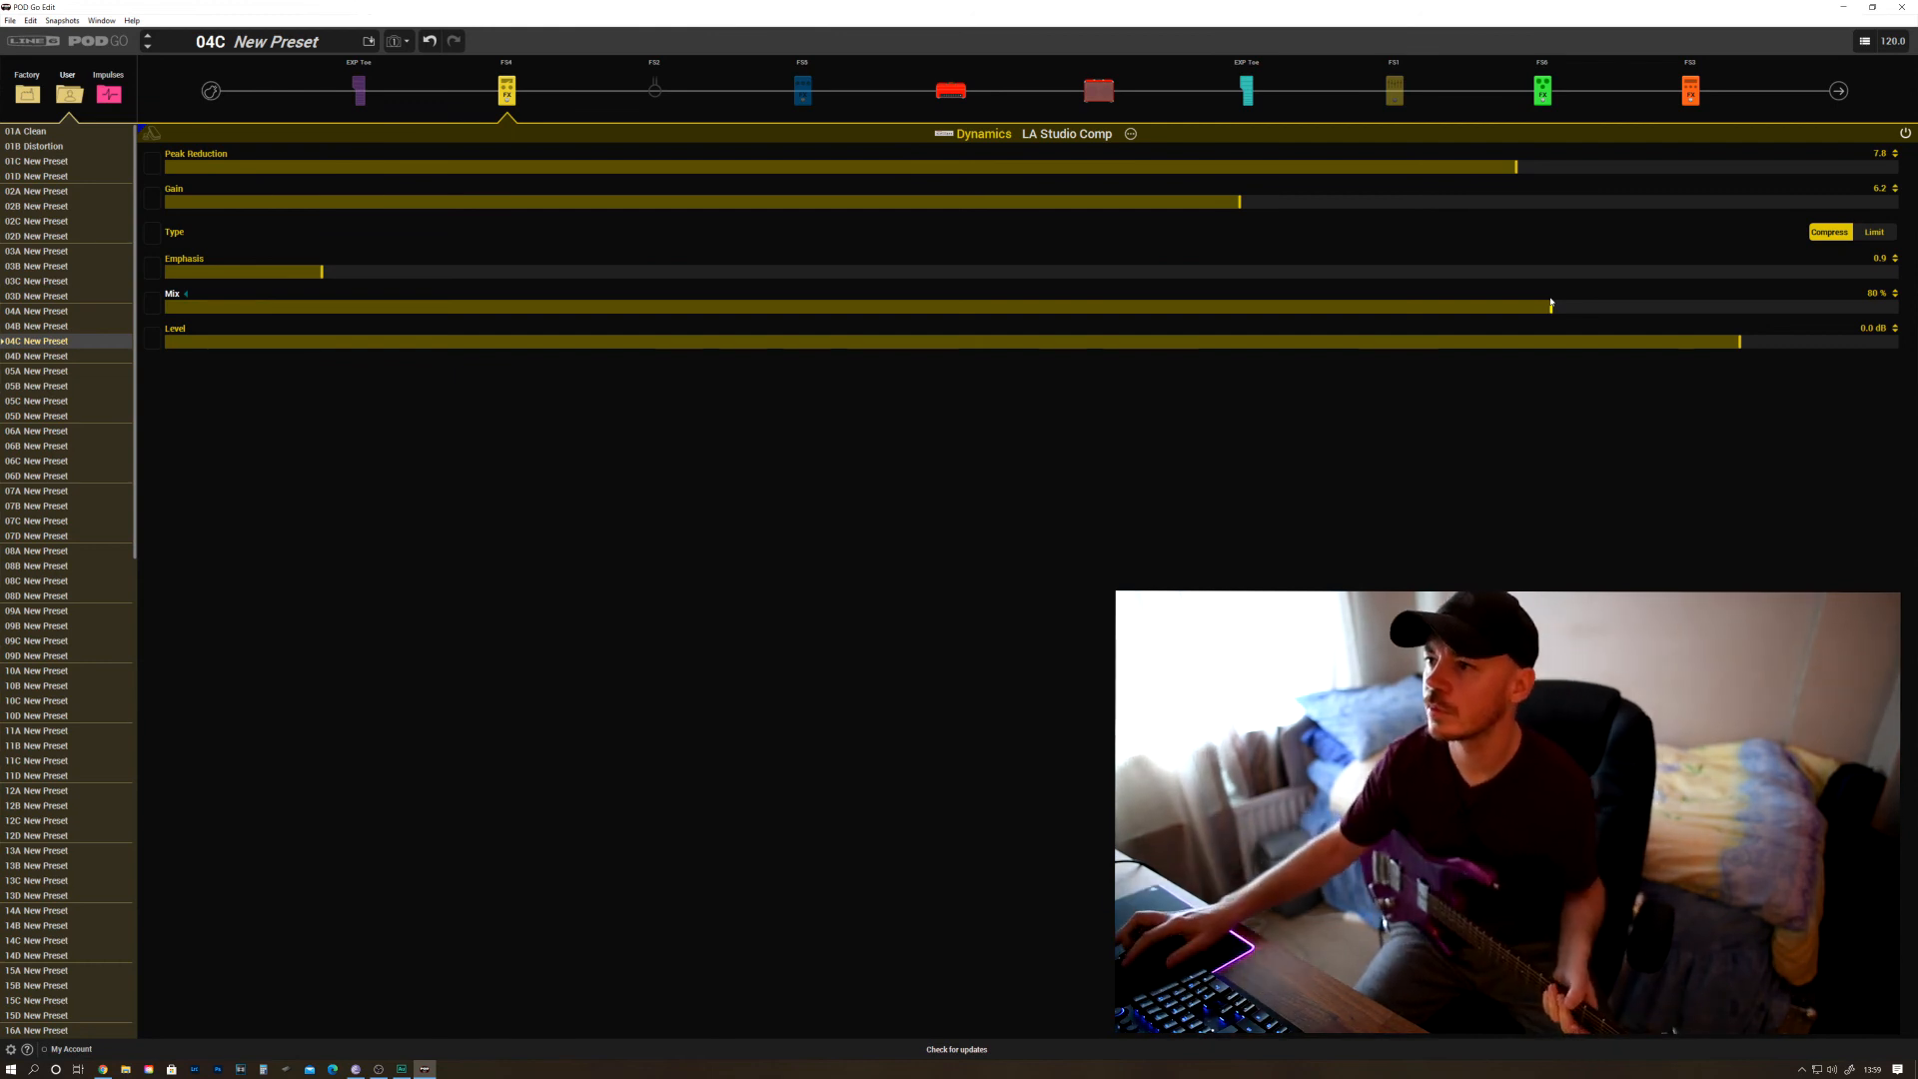
left_click(950, 90)
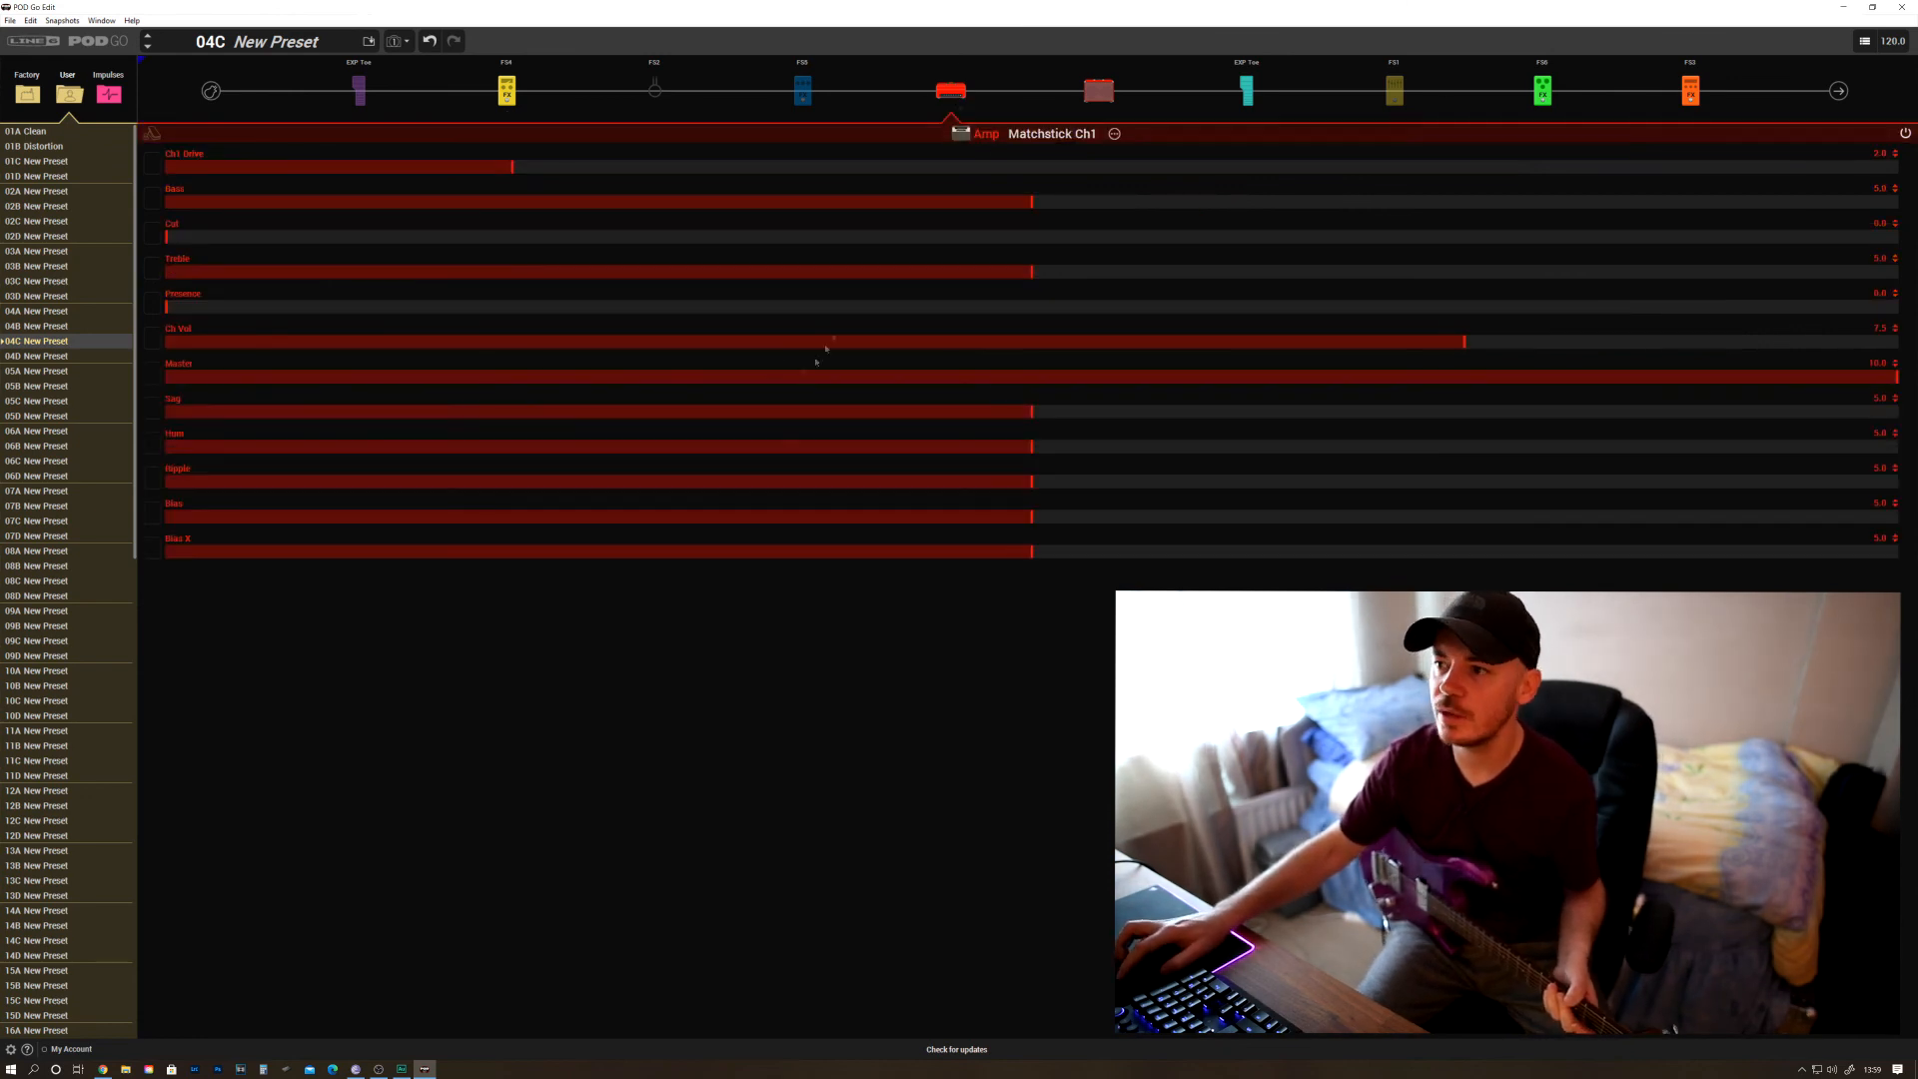
left_click(1114, 133)
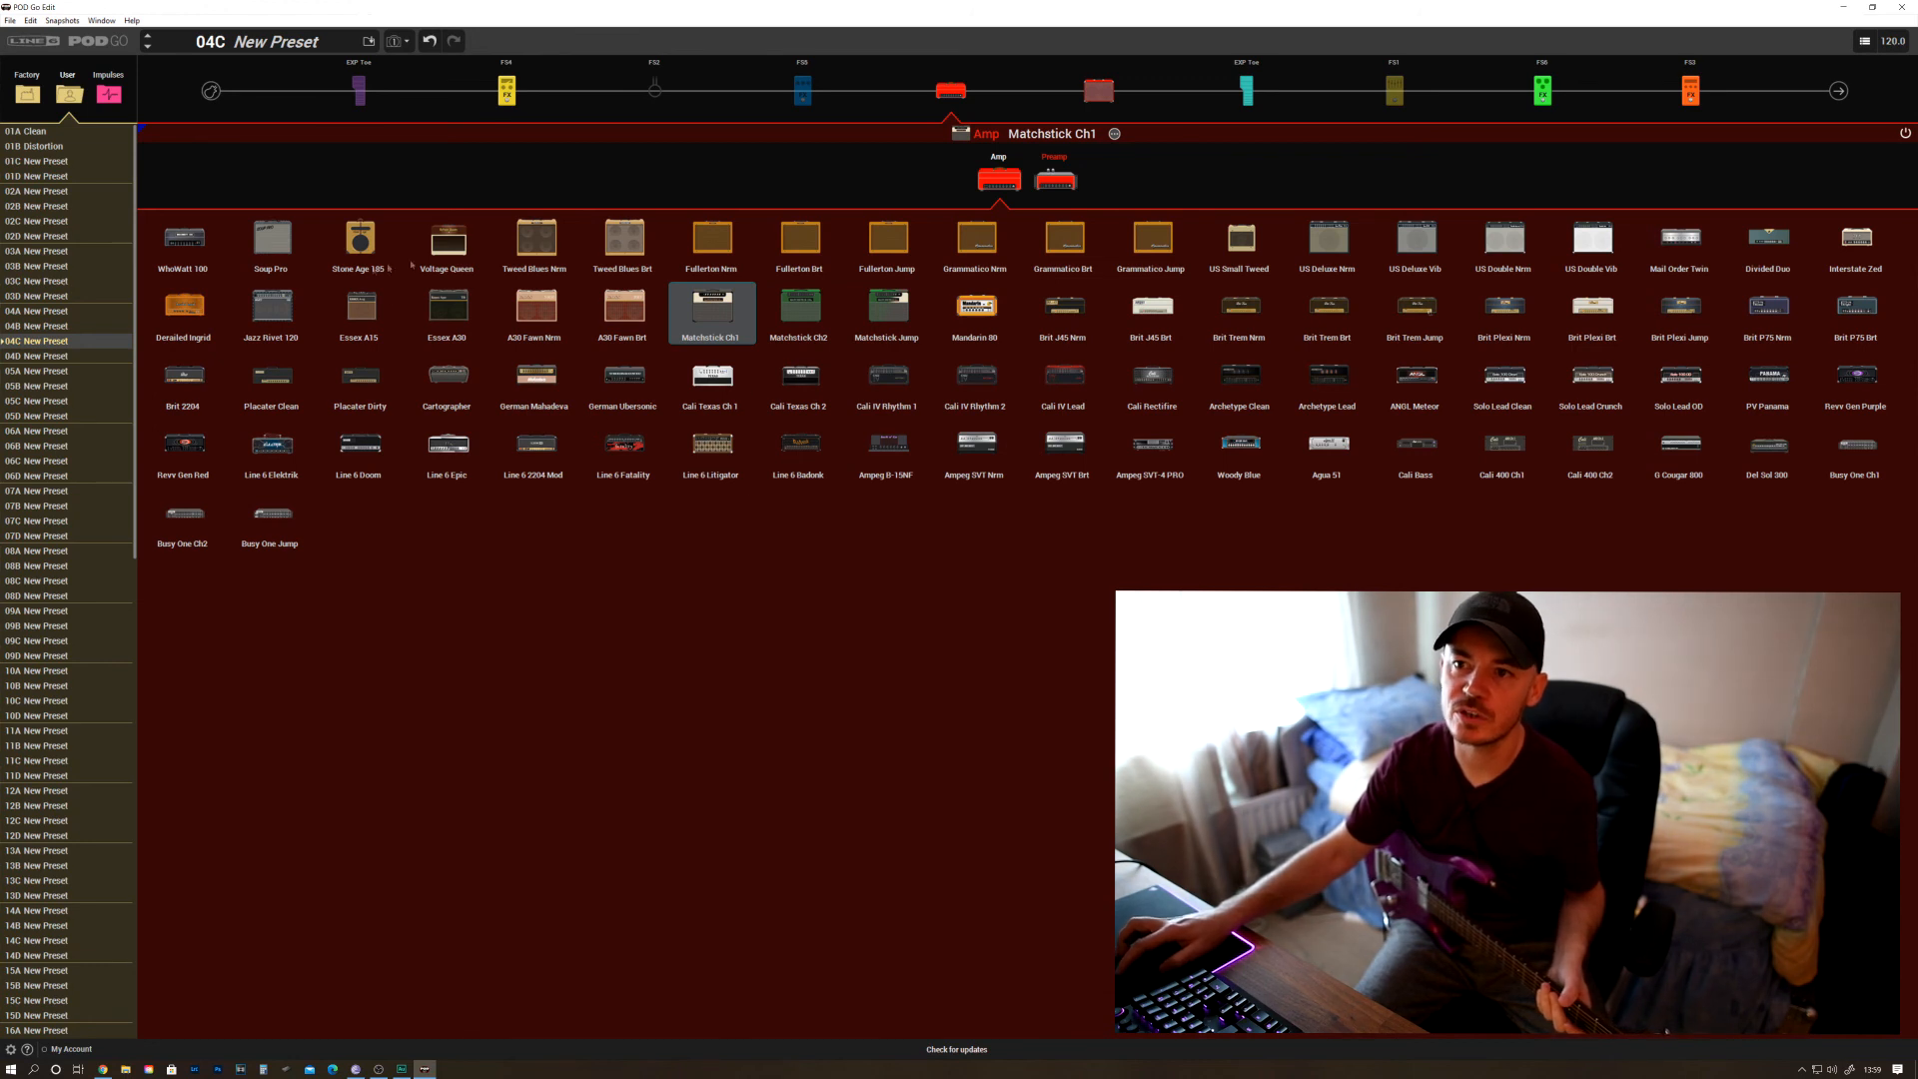
Rename preset 04C with the owner's first name followed by "Clean", and open the save-to-setlist dialog, dismissing it without saving there
double_click(311, 42)
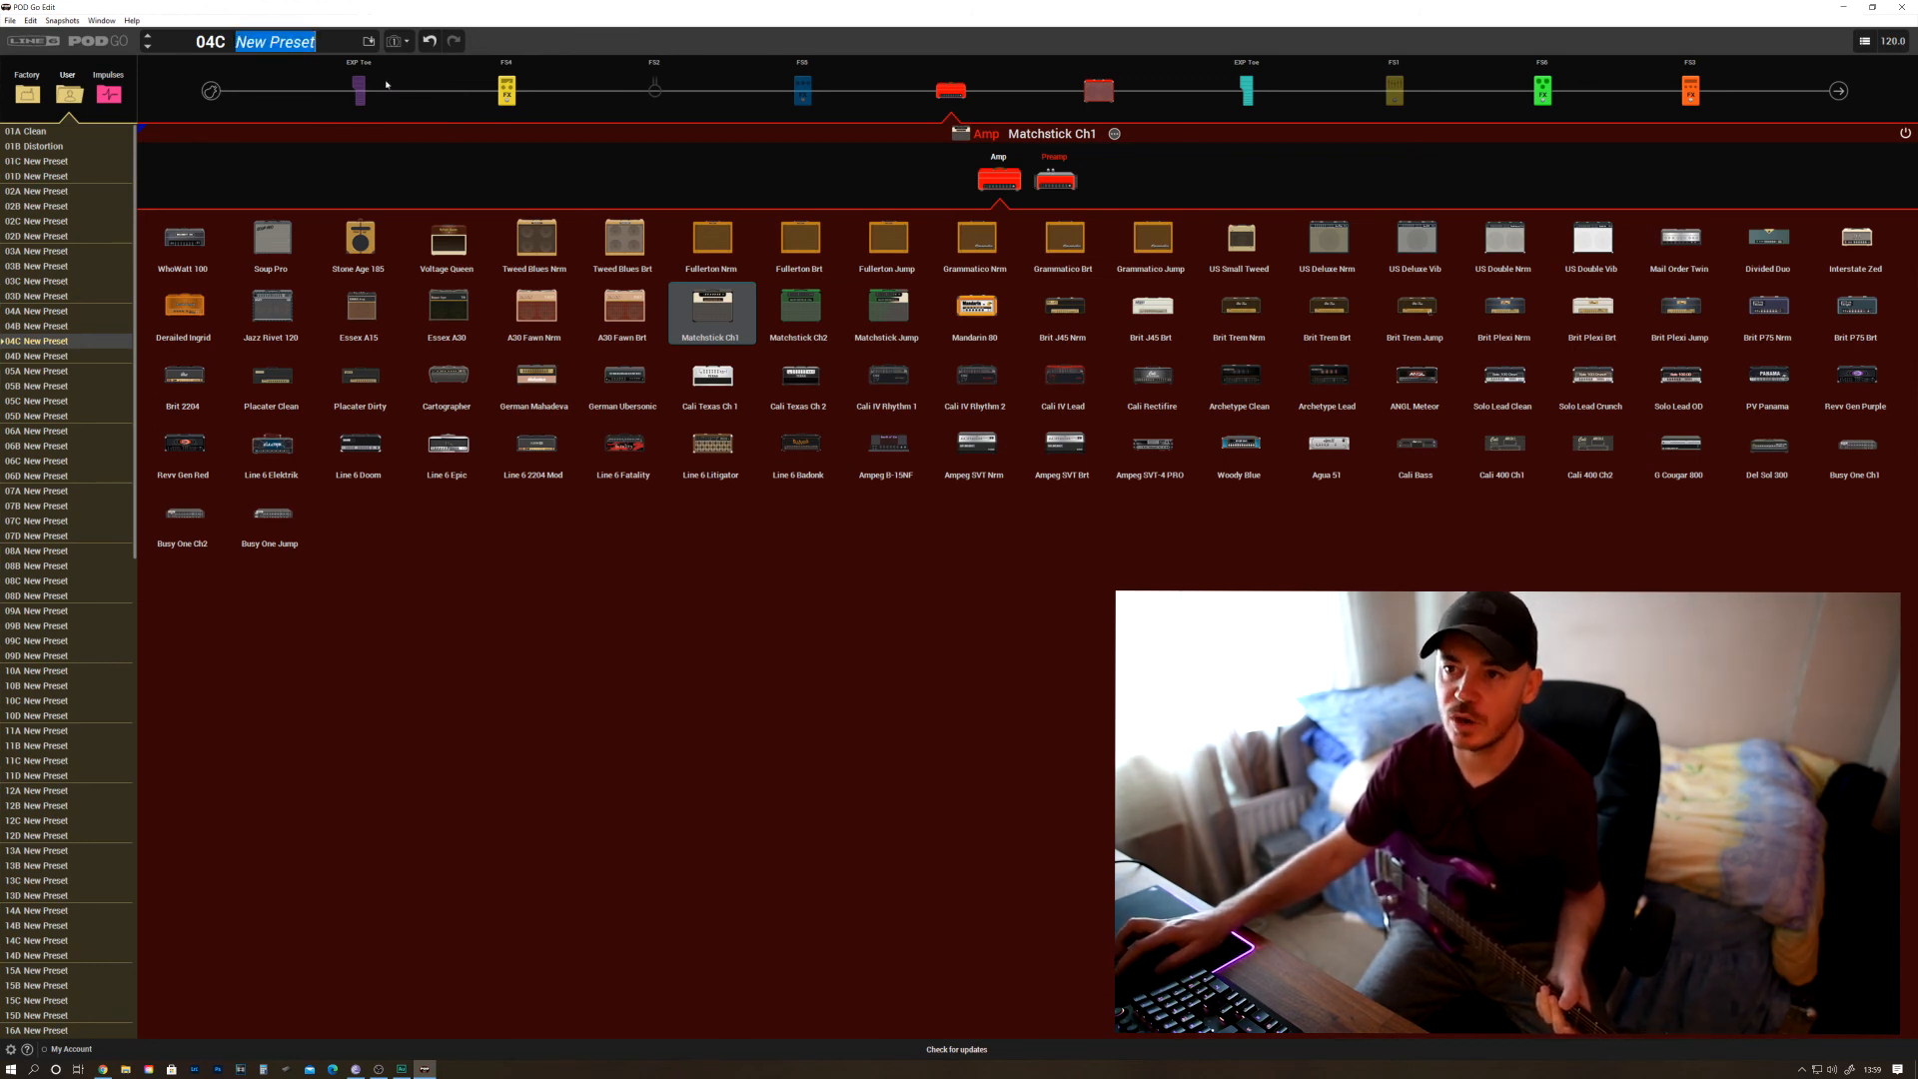
type("Tony Clean")
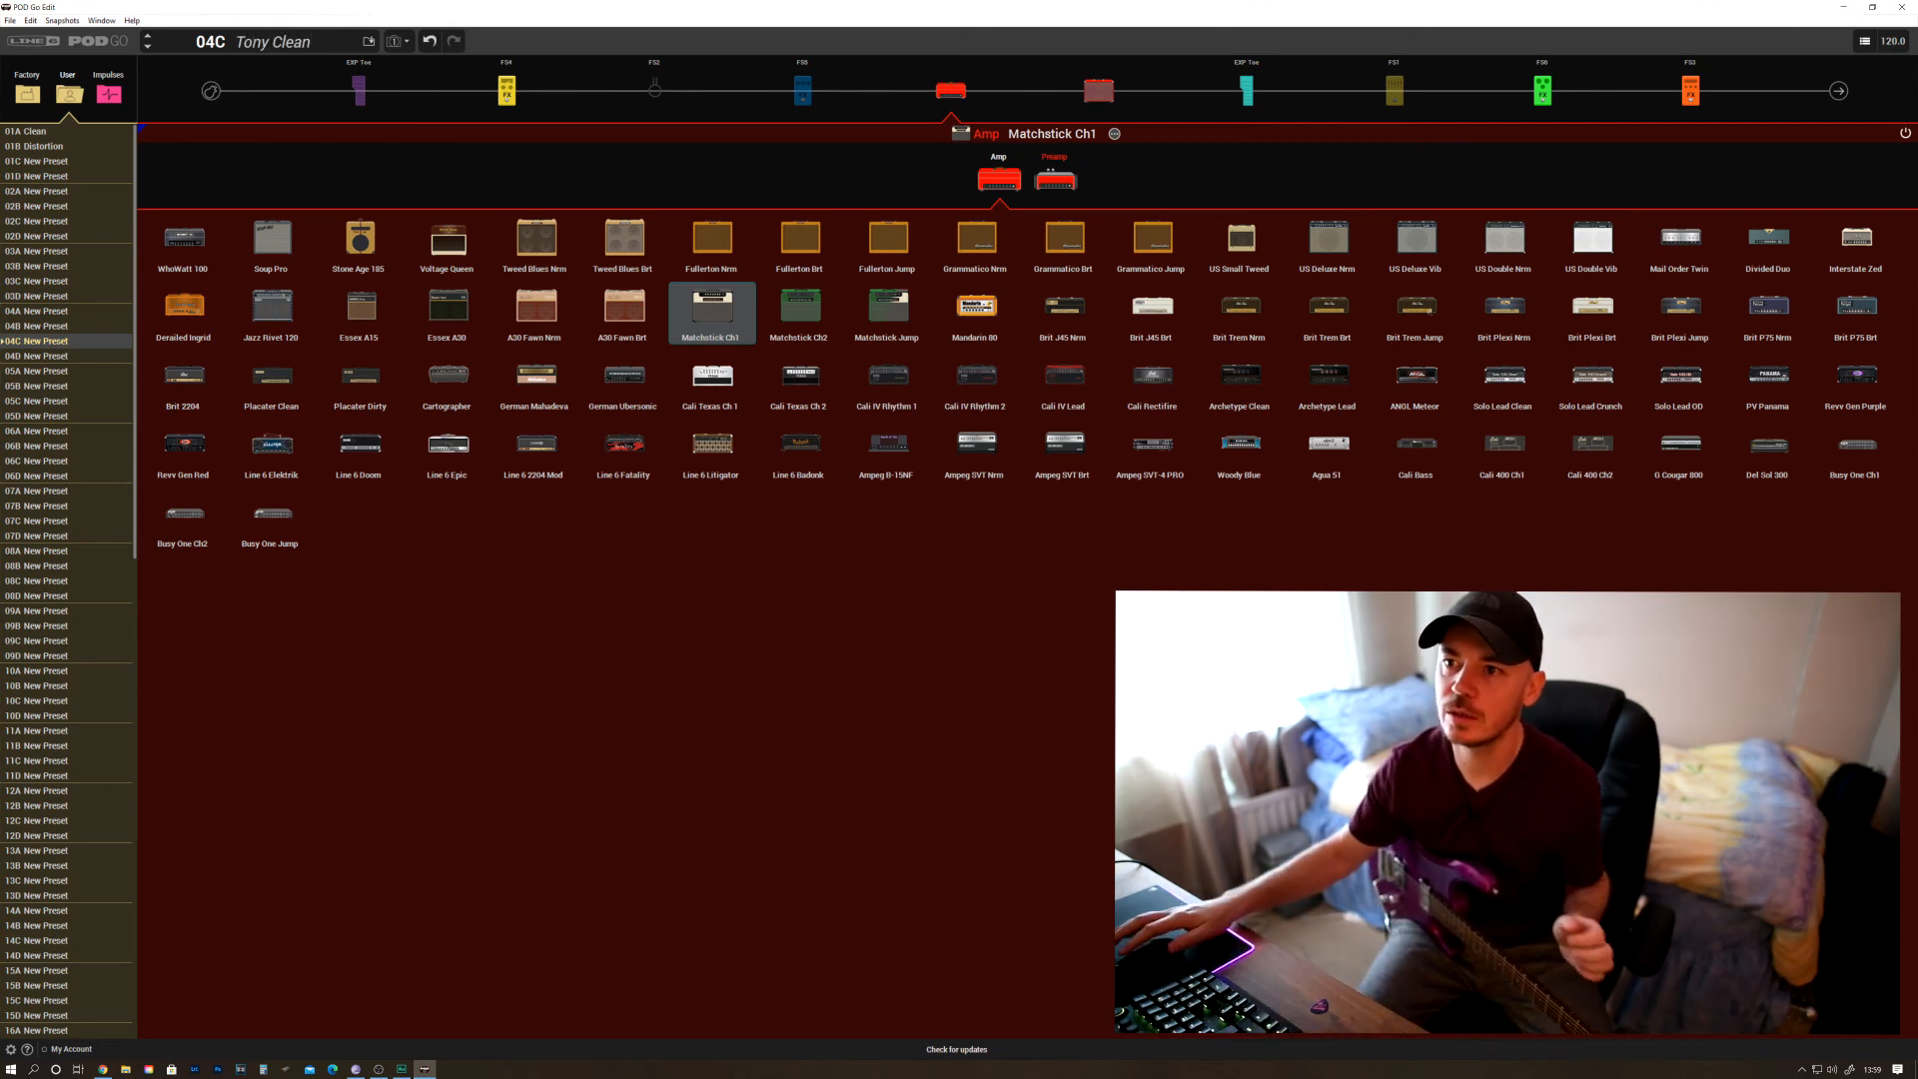
left_click(369, 42)
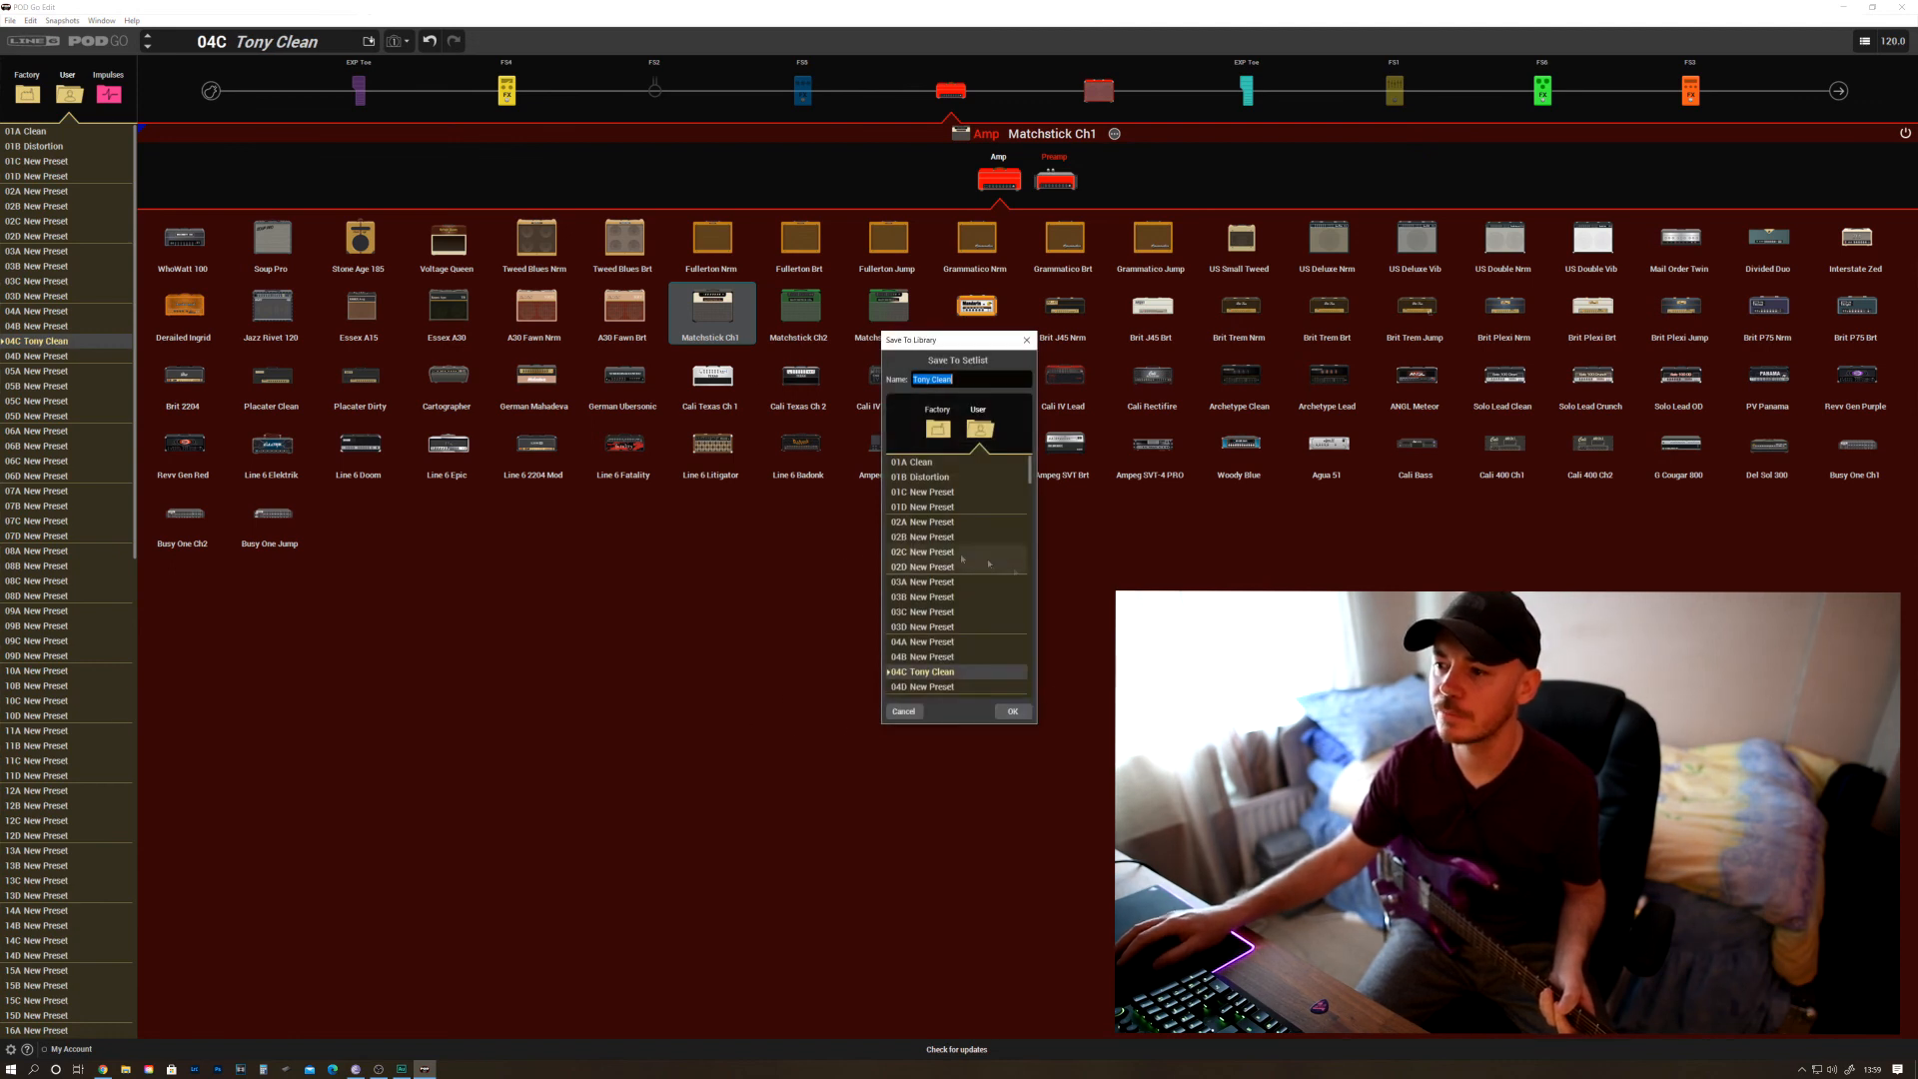
left_click(909, 712)
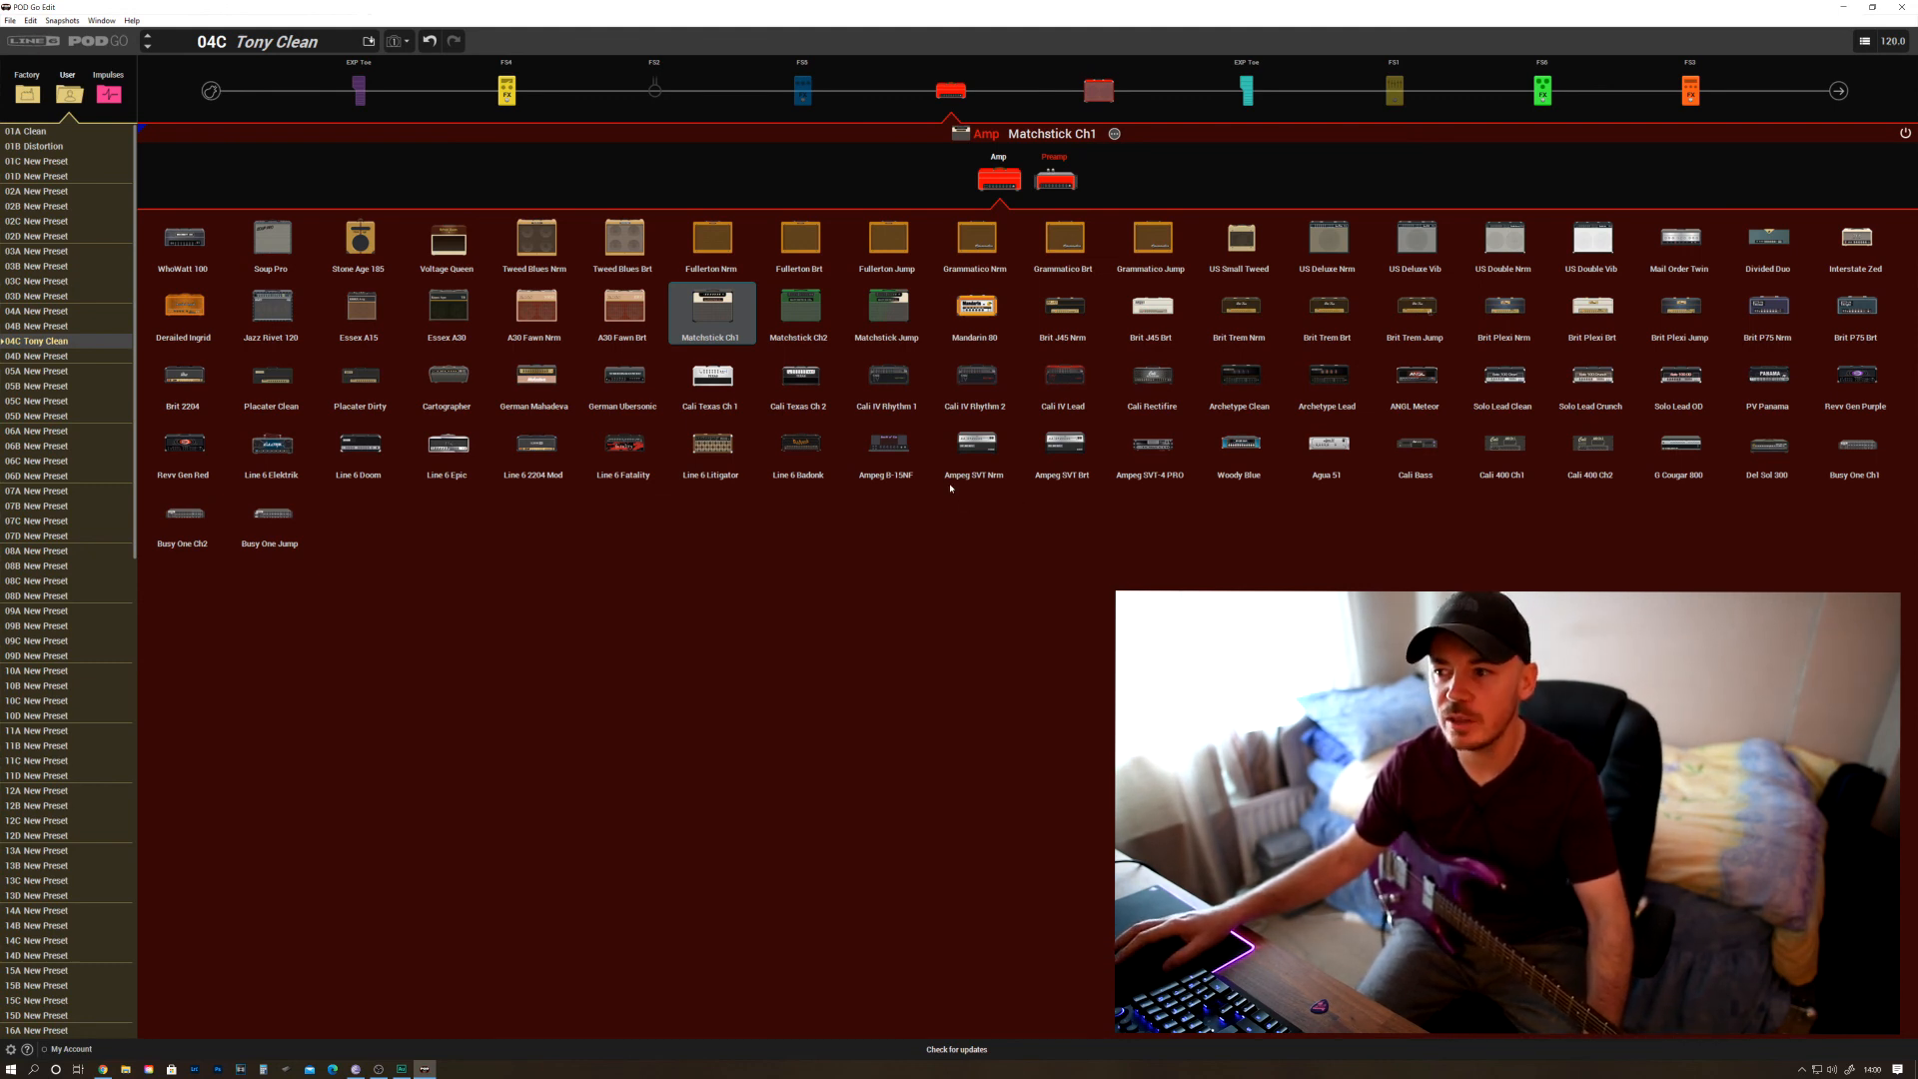
Change the amp model to Cali IV Rhythm 2
left_click(974, 380)
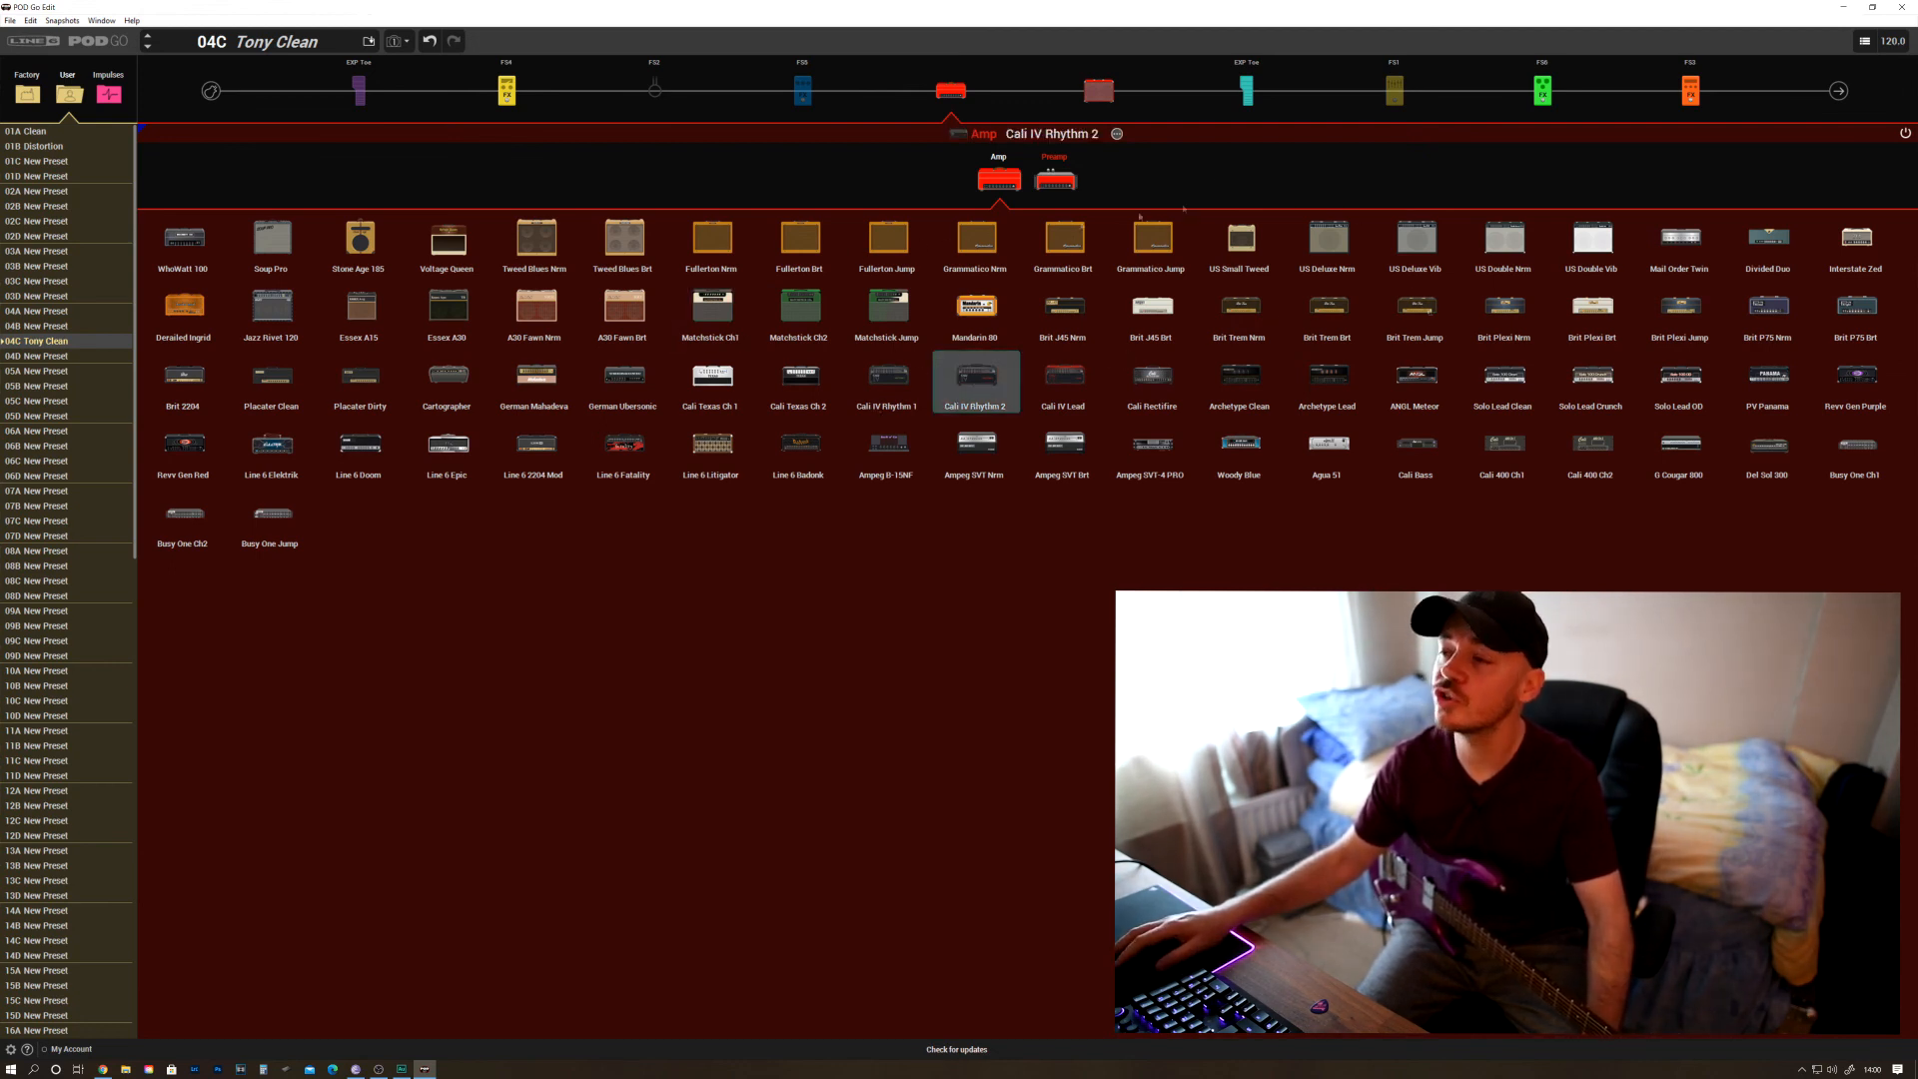
Move the Volume Pedal to the end of the chain after the reverb, and back to directly after the cabinet
left_click(1248, 92)
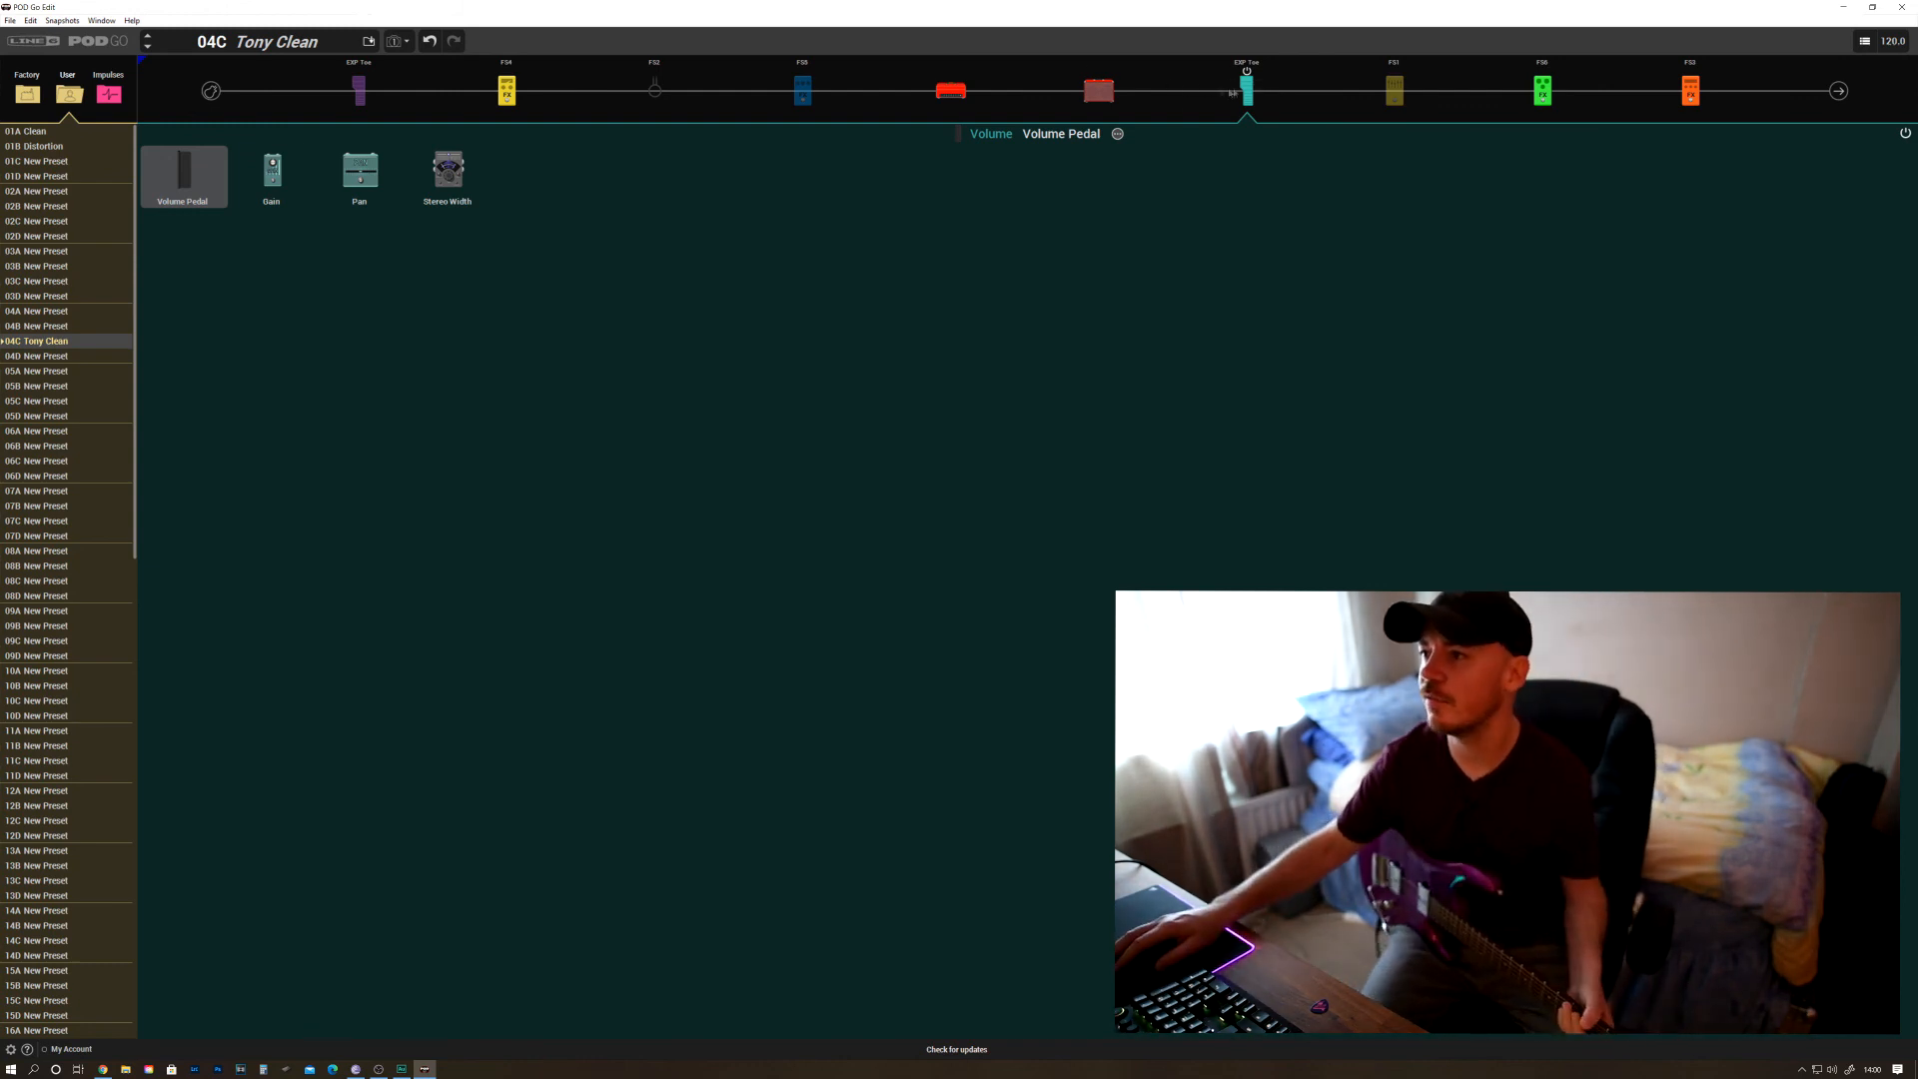
left_click_drag(1247, 91, 1699, 89)
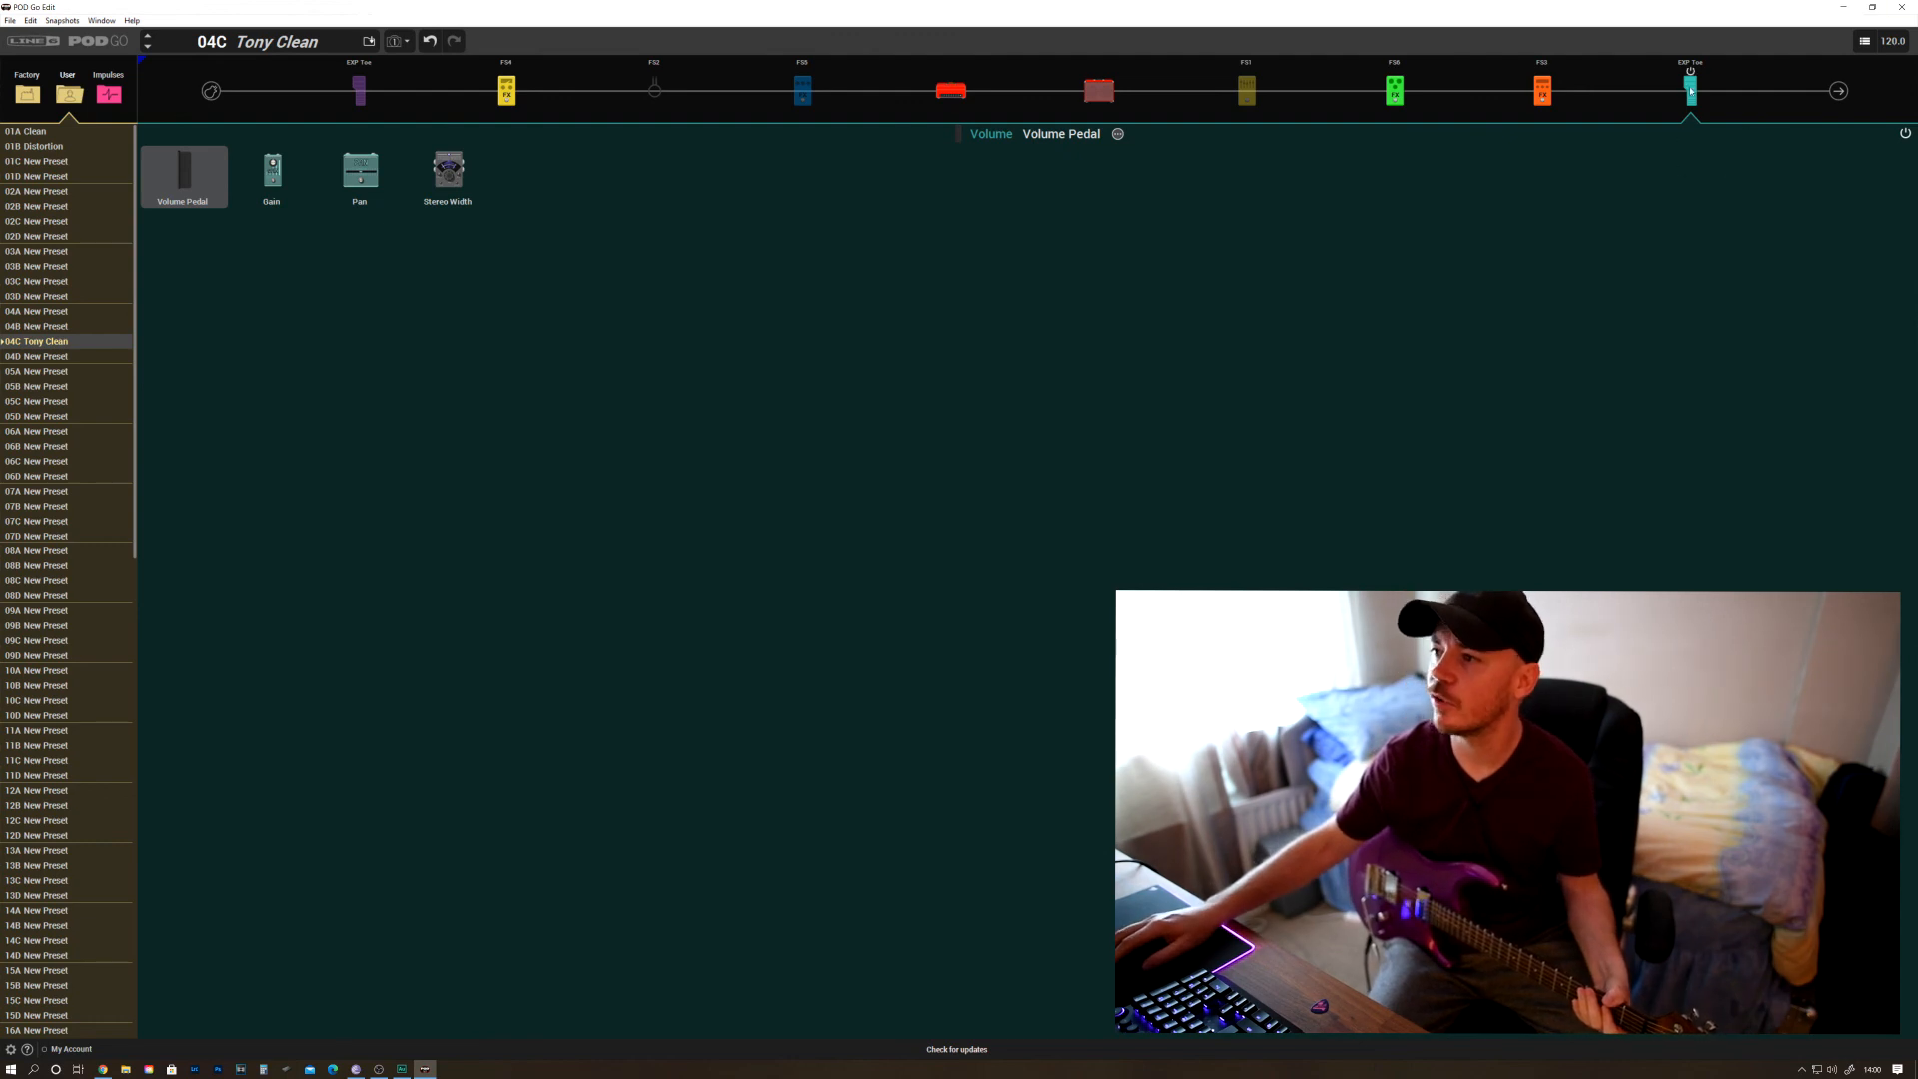
left_click_drag(1690, 92, 1260, 87)
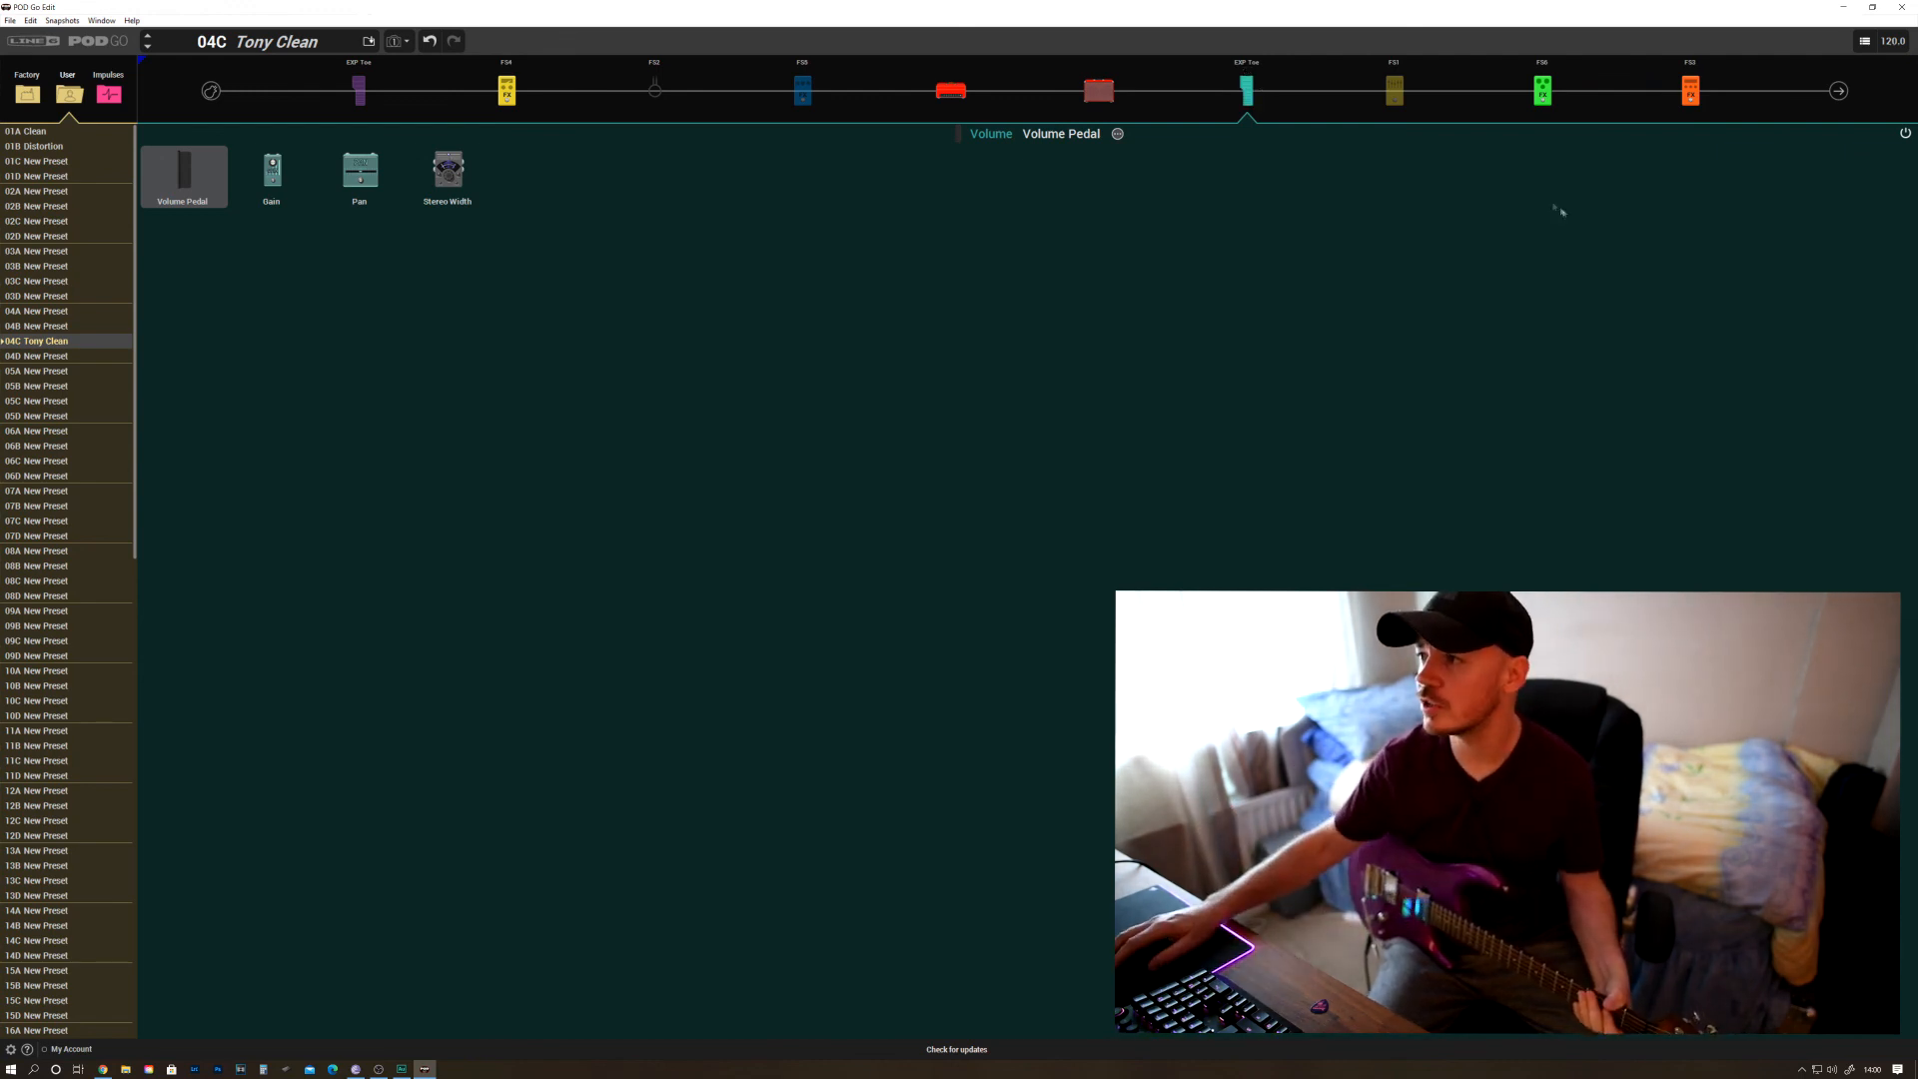
Change the delay model to Vintage Digital and raise its Feedback to 76%
left_click(1543, 97)
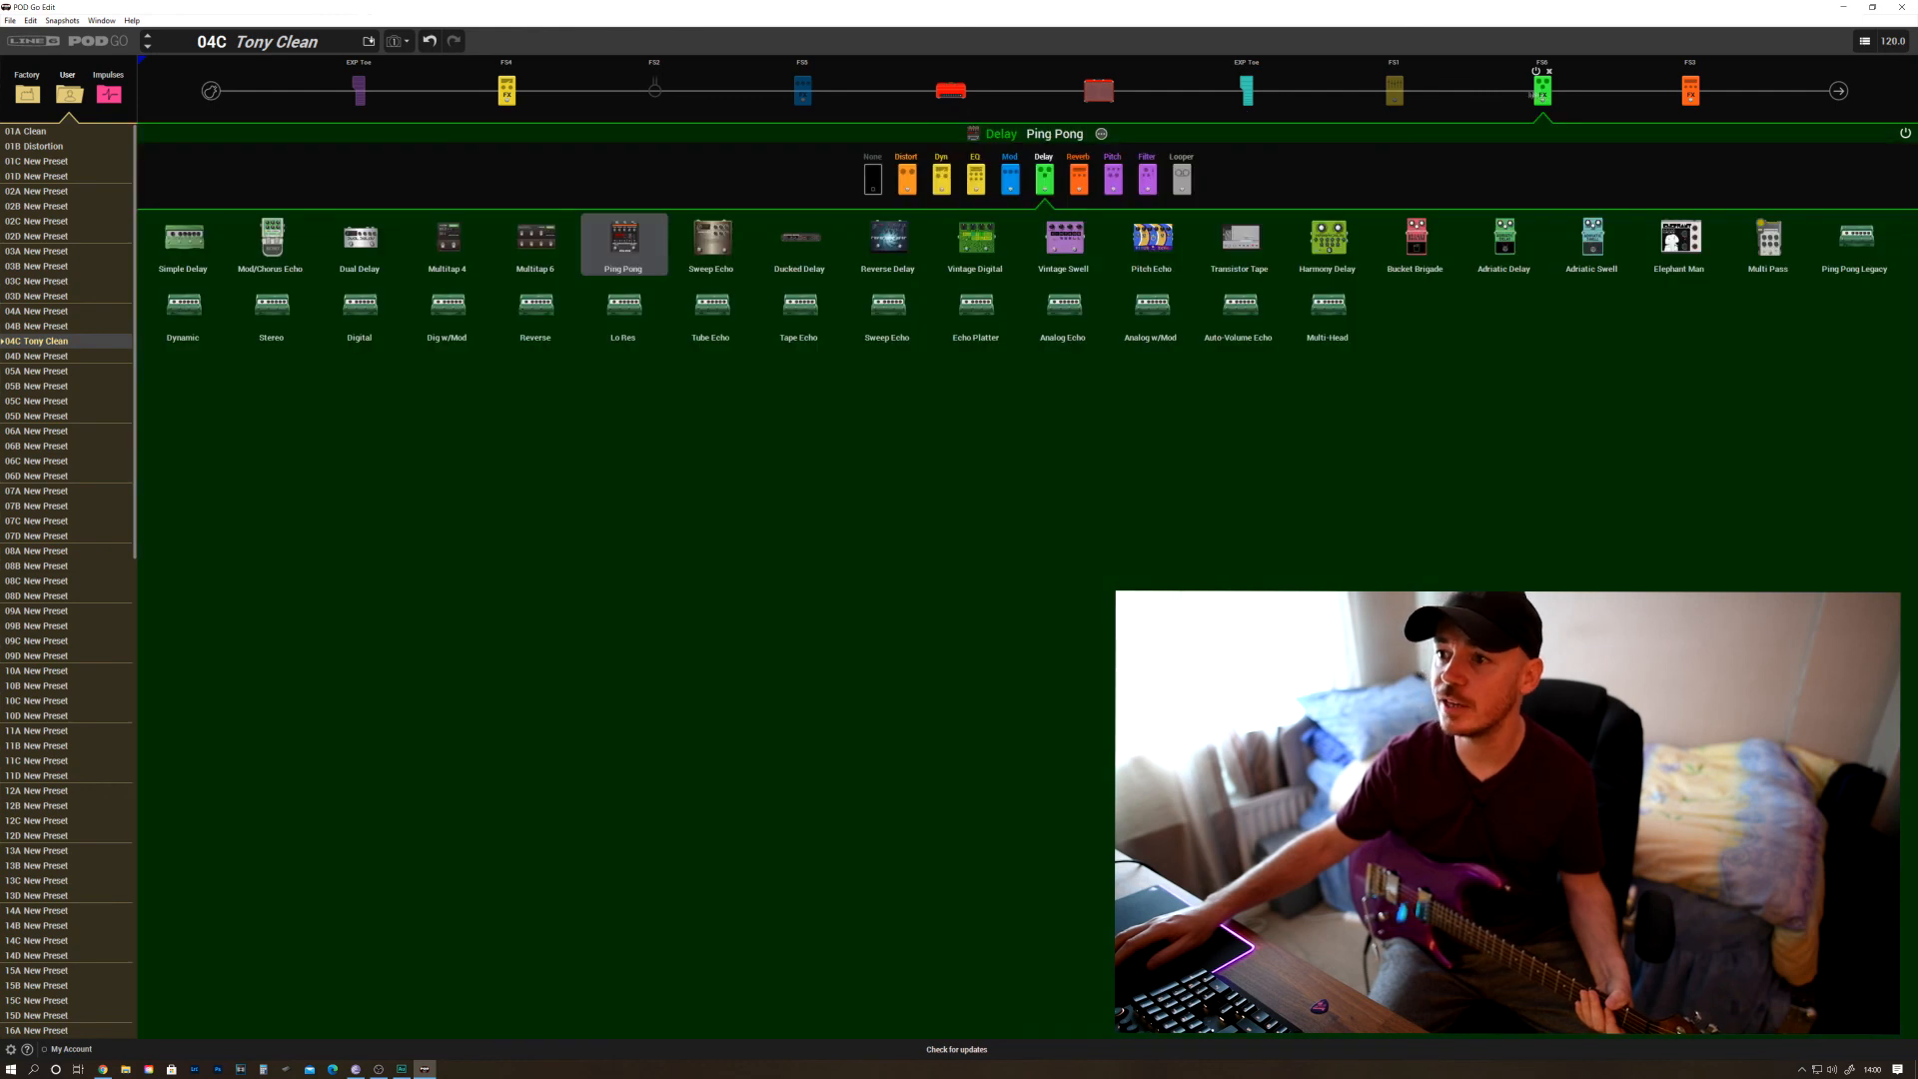
left_click(1017, 268)
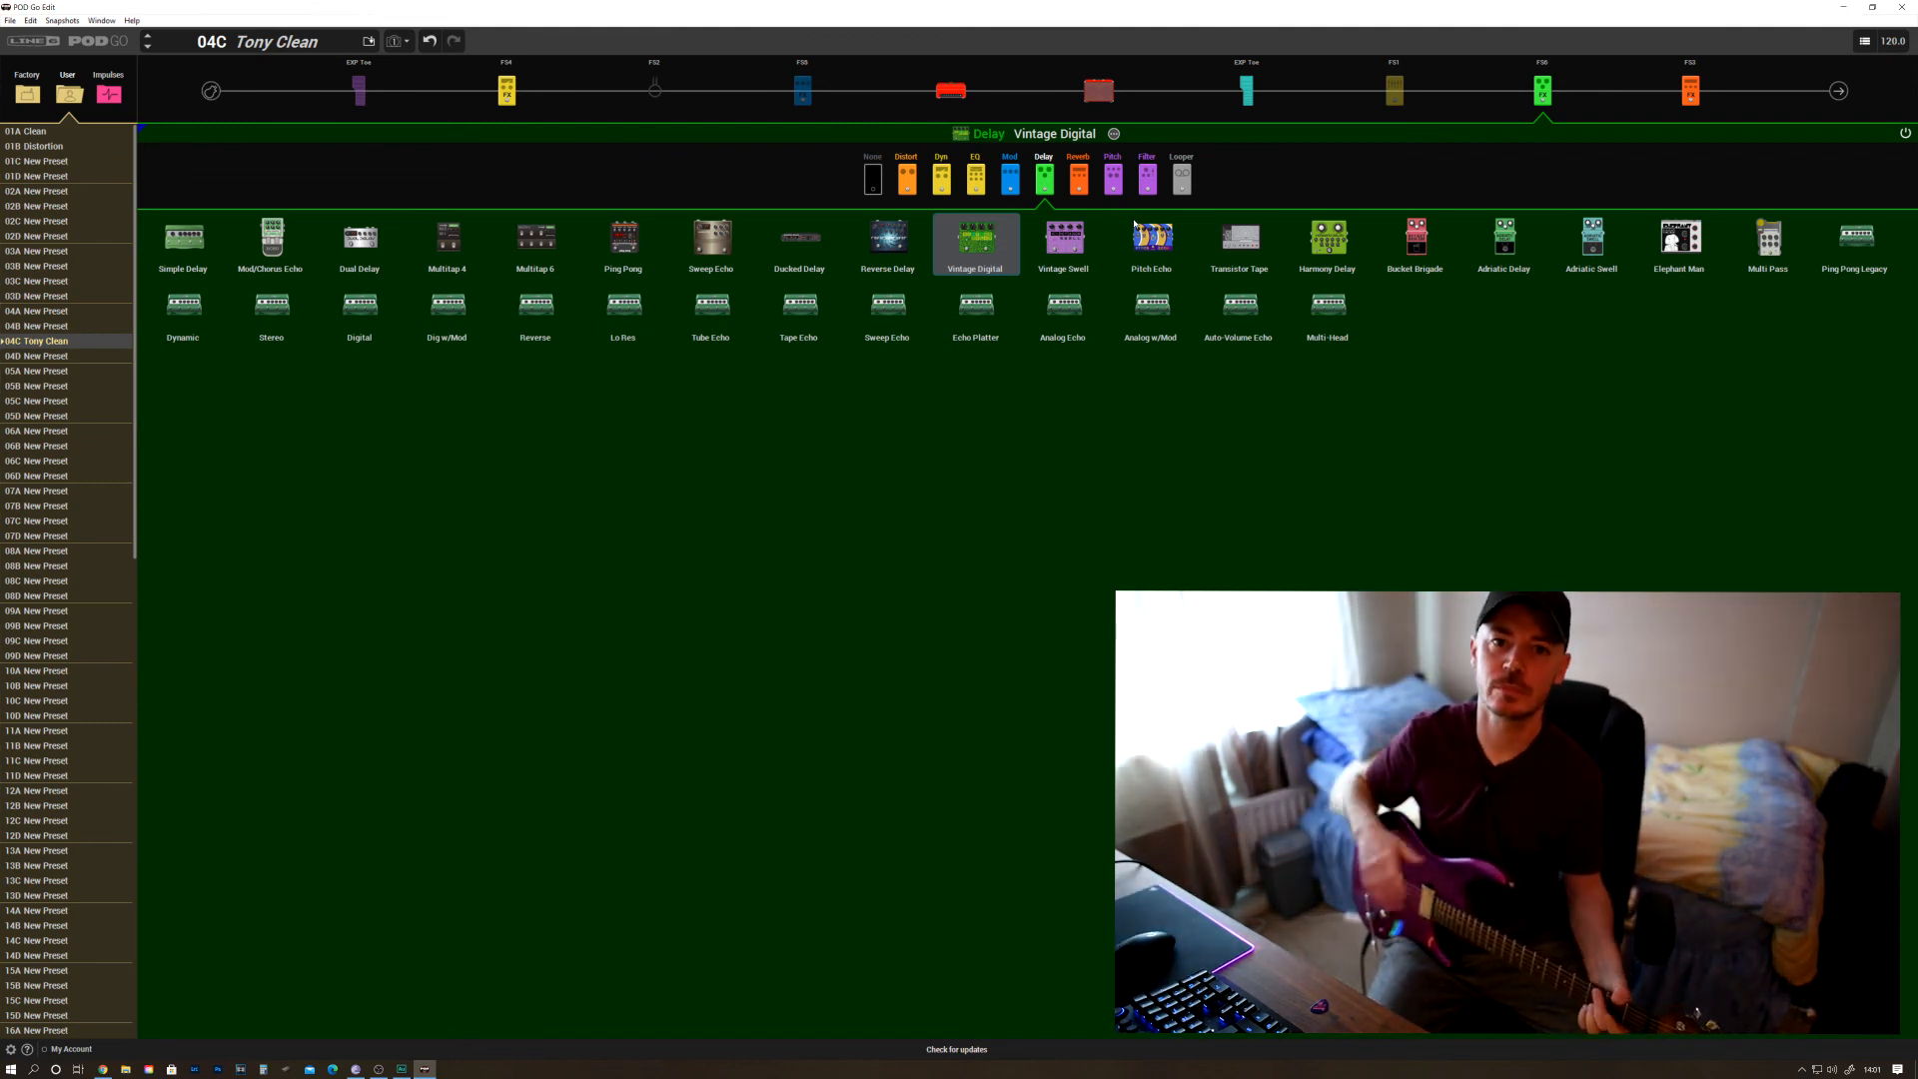
left_click(974, 244)
left_click_drag(892, 201, 1482, 215)
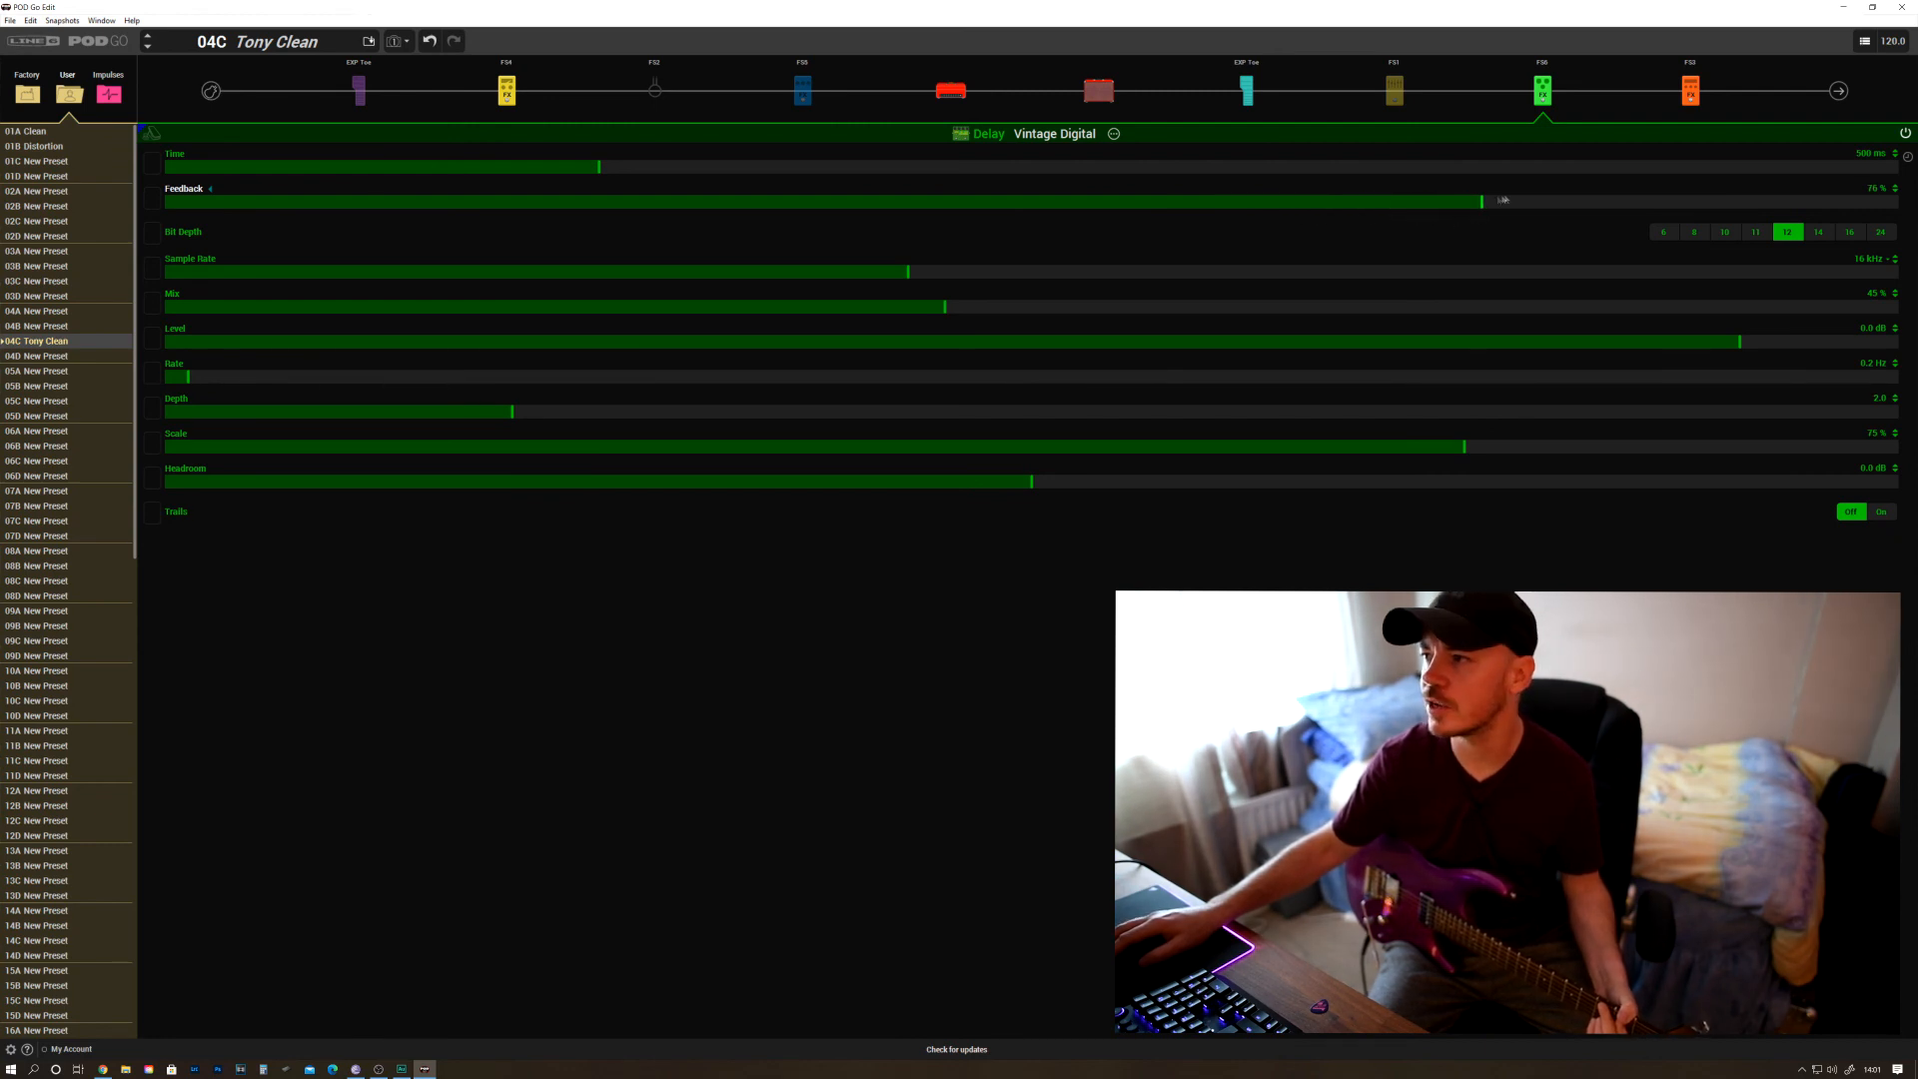